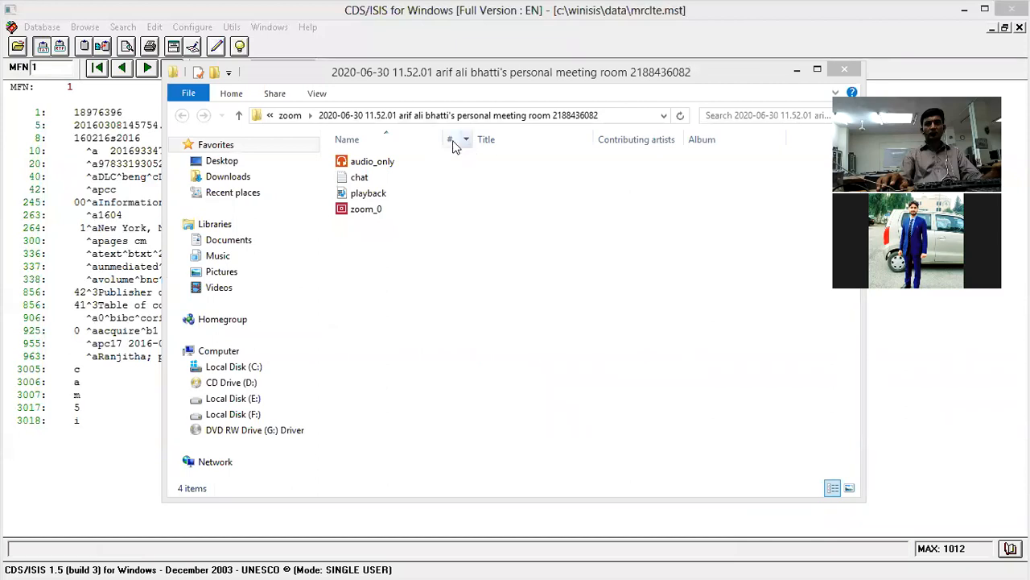
- Minimize the file explorer window and browse the first five records of the mrclte database
{"action": "left_click", "coordinate": [796, 70]}
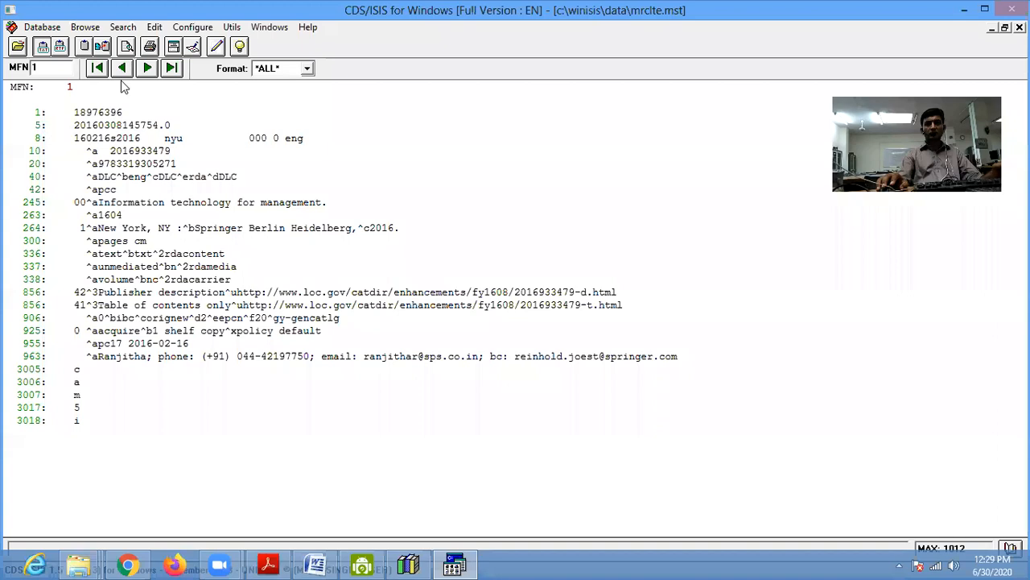
{"action": "left_click", "coordinate": [145, 69]}
{"action": "left_click", "coordinate": [145, 69]}
{"action": "left_click", "coordinate": [144, 69]}
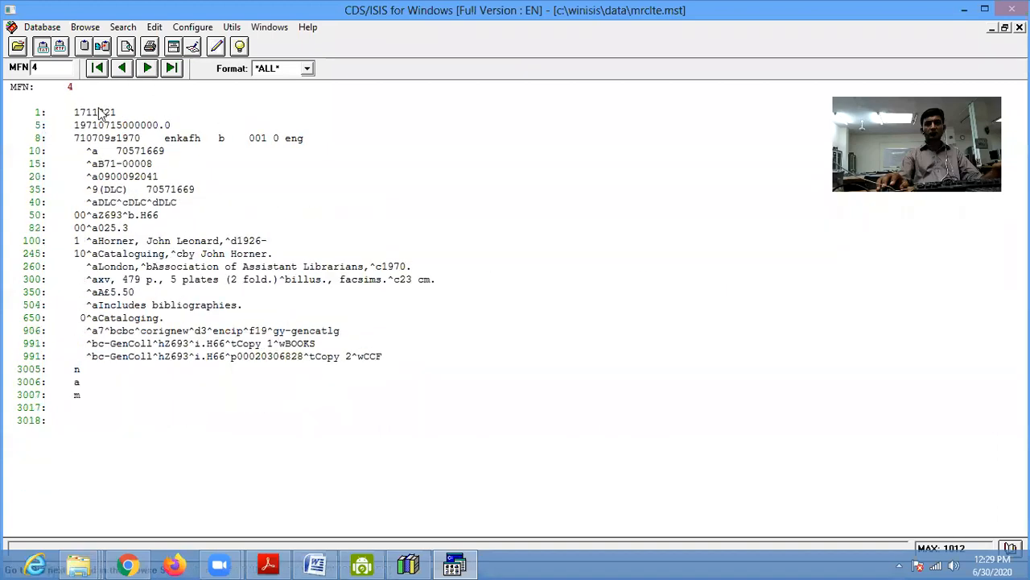
{"action": "left_click", "coordinate": [123, 69]}
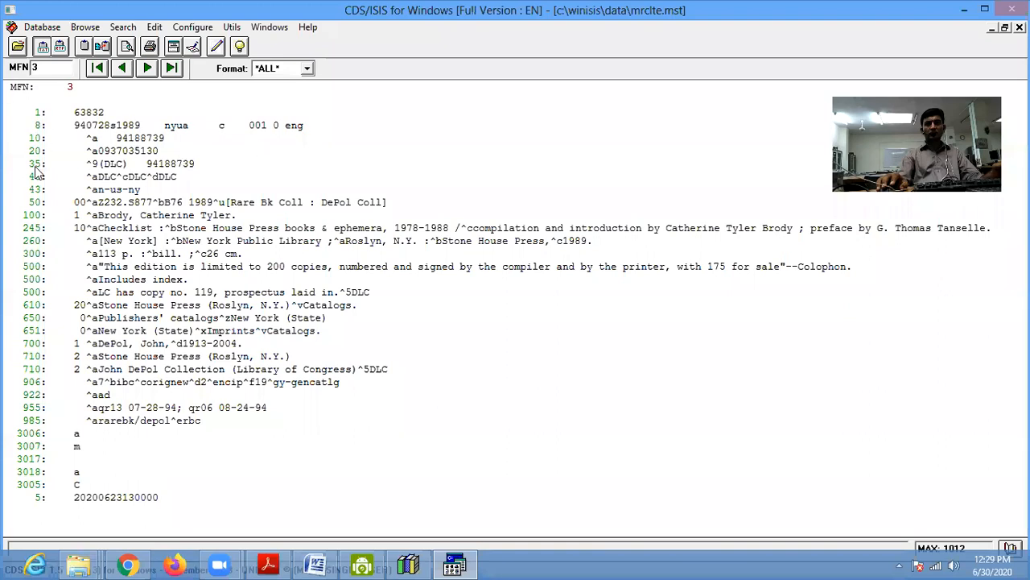
{"action": "left_click", "coordinate": [149, 68]}
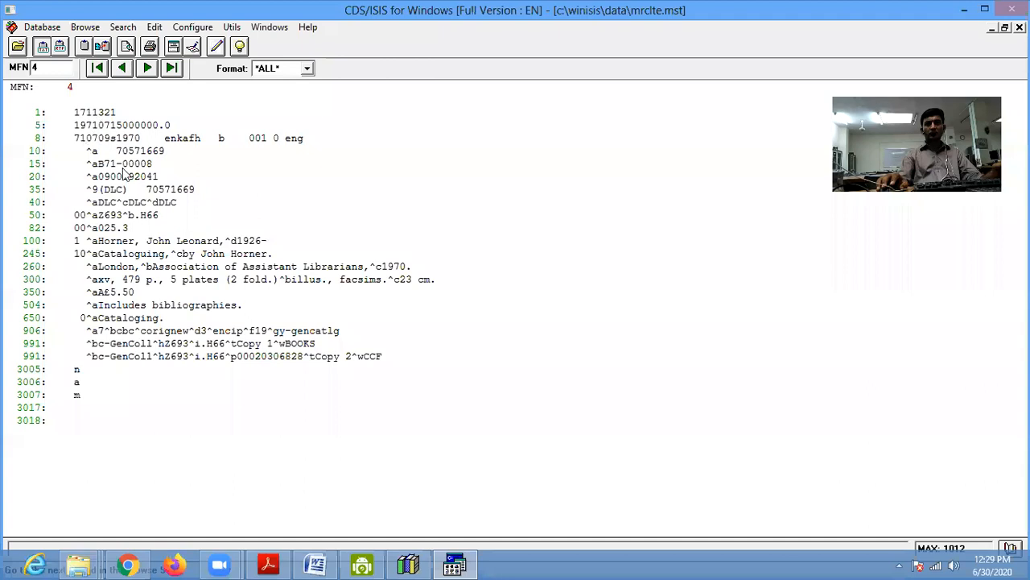
{"action": "left_click", "coordinate": [147, 68]}
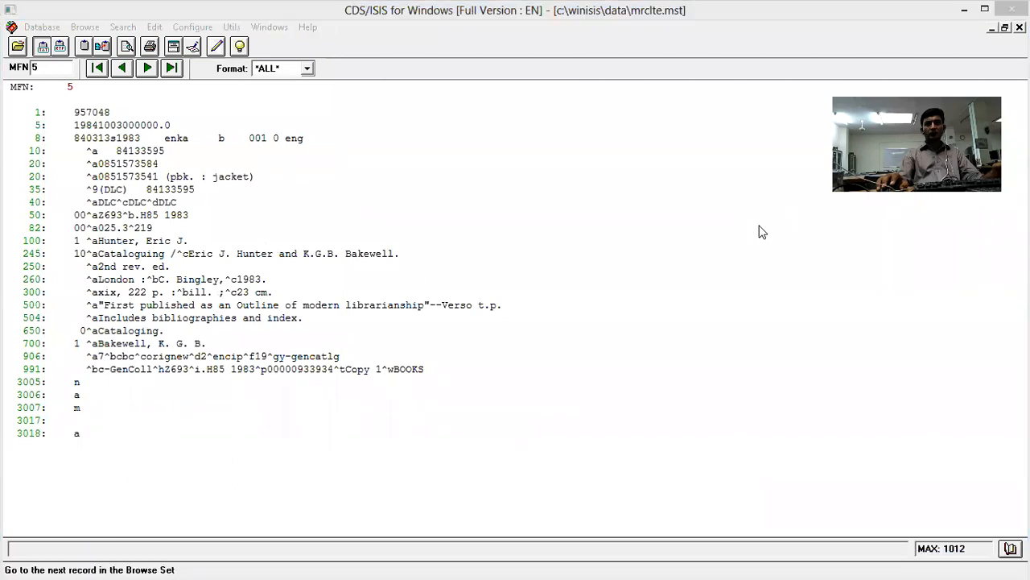
{"action": "left_click", "coordinate": [161, 27]}
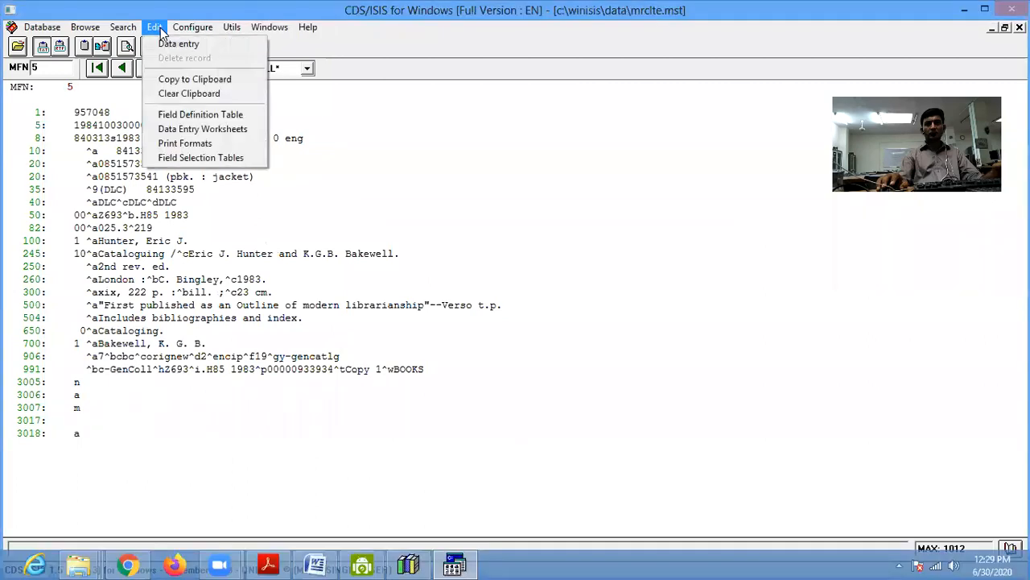
{"action": "mouse_move", "coordinate": [269, 26]}
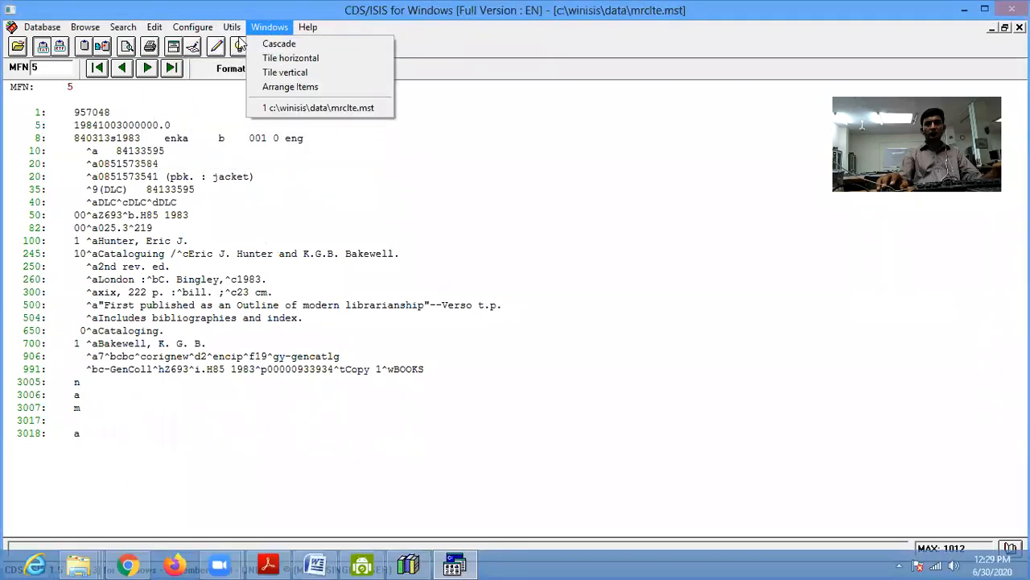
{"action": "mouse_move", "coordinate": [169, 29]}
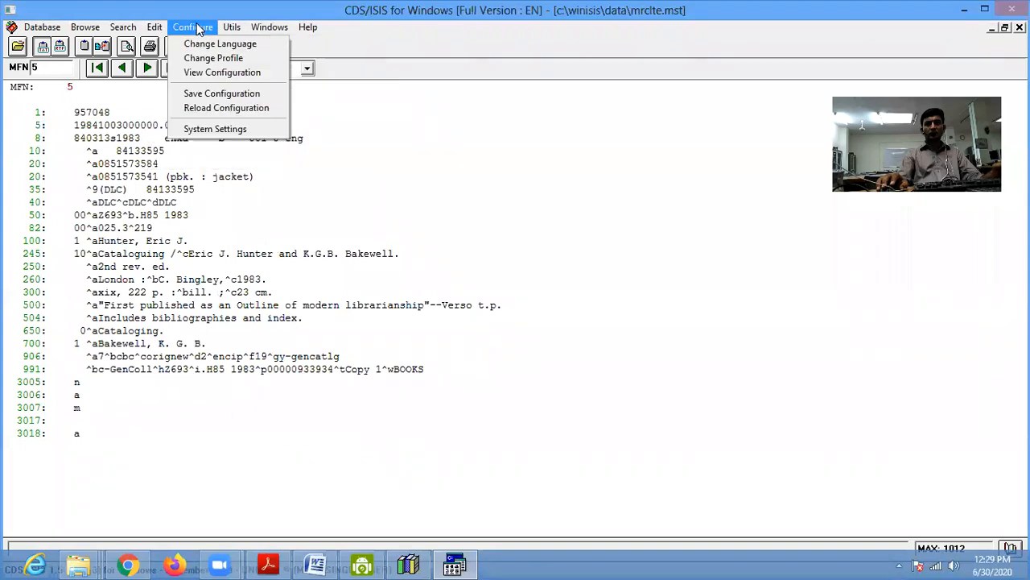
{"action": "mouse_move", "coordinate": [240, 34]}
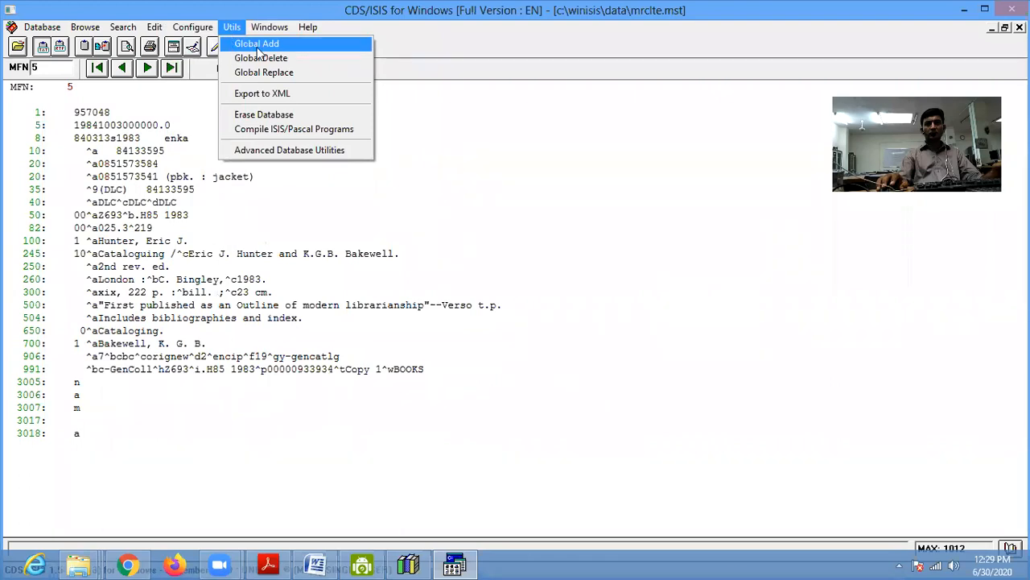
{"action": "left_click", "coordinate": [487, 48]}
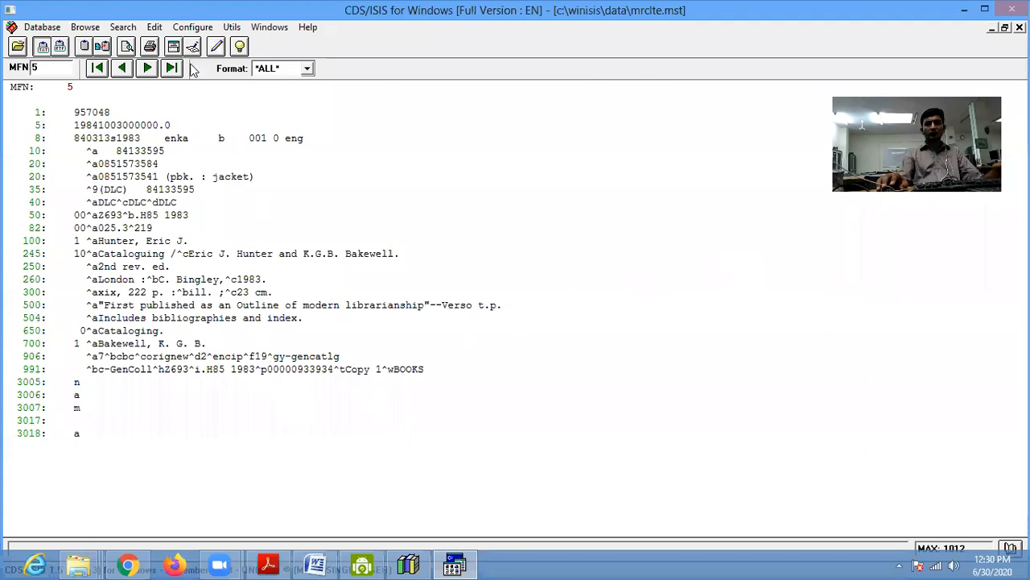
{"action": "left_click", "coordinate": [233, 27]}
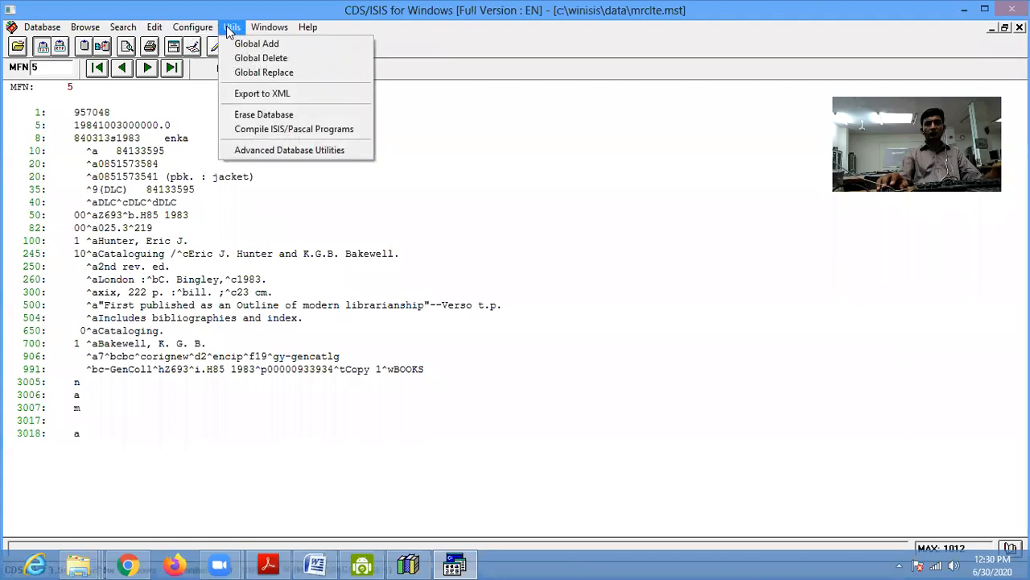
{"action": "left_click", "coordinate": [269, 26]}
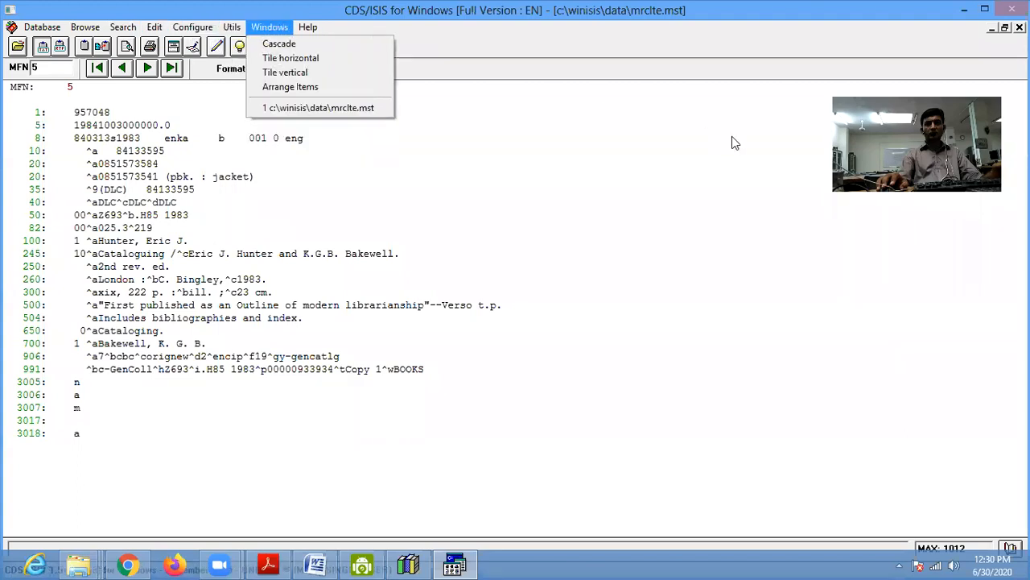
{"action": "left_click", "coordinate": [766, 182]}
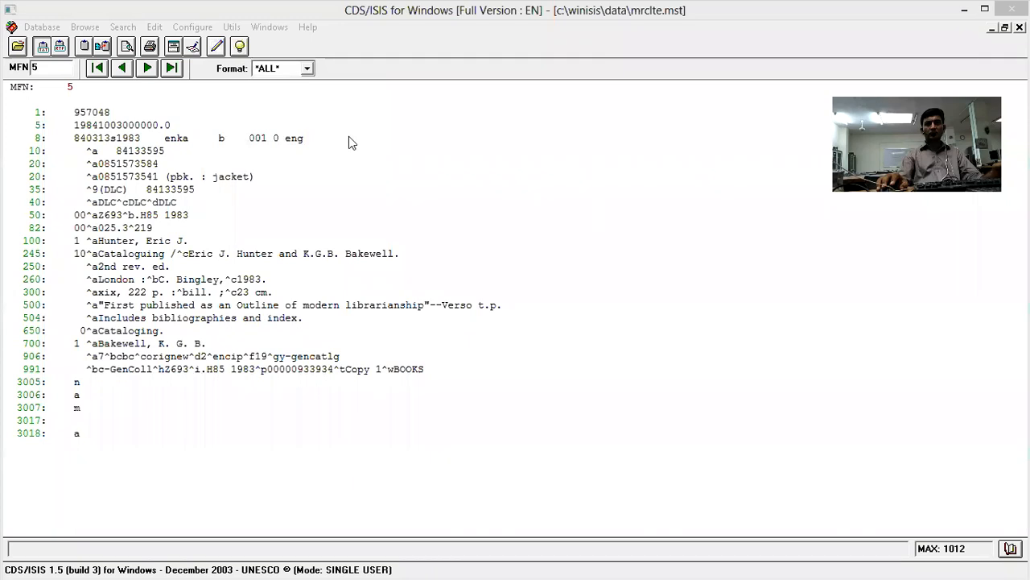
- Start a Global Add and set its MFN limits to 1/1012
{"action": "left_click", "coordinate": [198, 32]}
{"action": "mouse_move", "coordinate": [229, 30]}
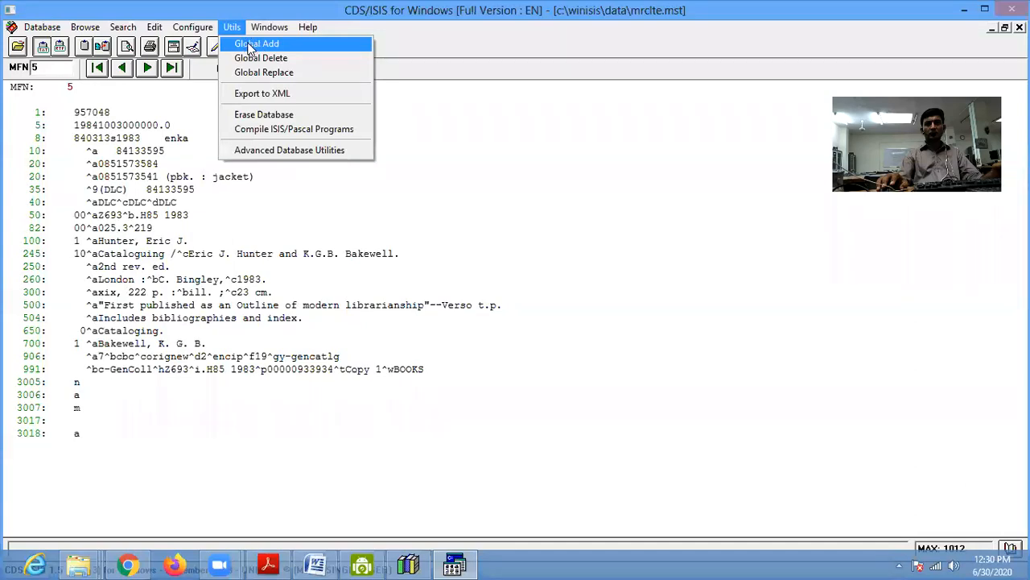
{"action": "left_click", "coordinate": [253, 44]}
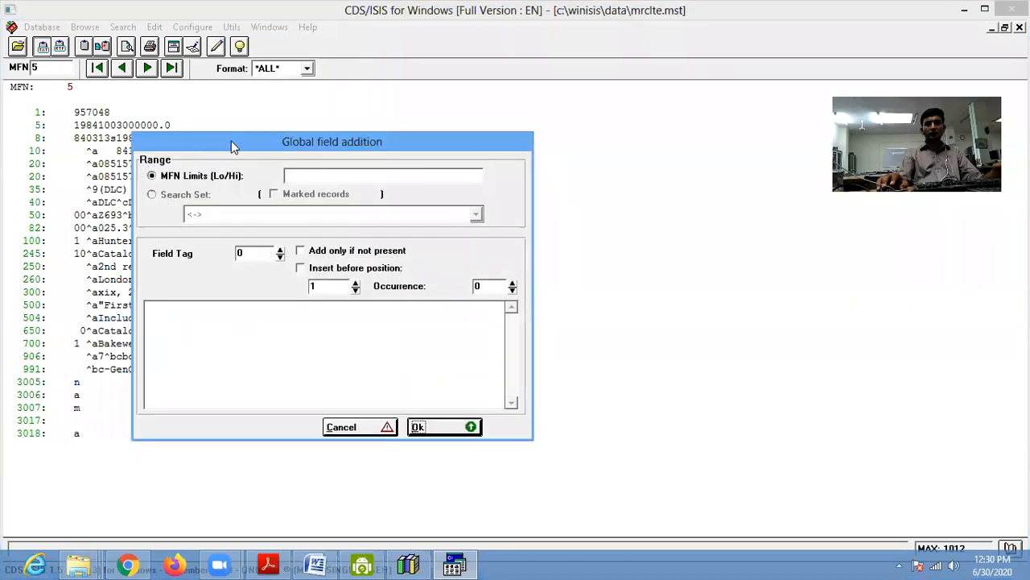
{"action": "left_click_drag", "start_coordinate": [231, 140], "coordinate": [325, 90]}
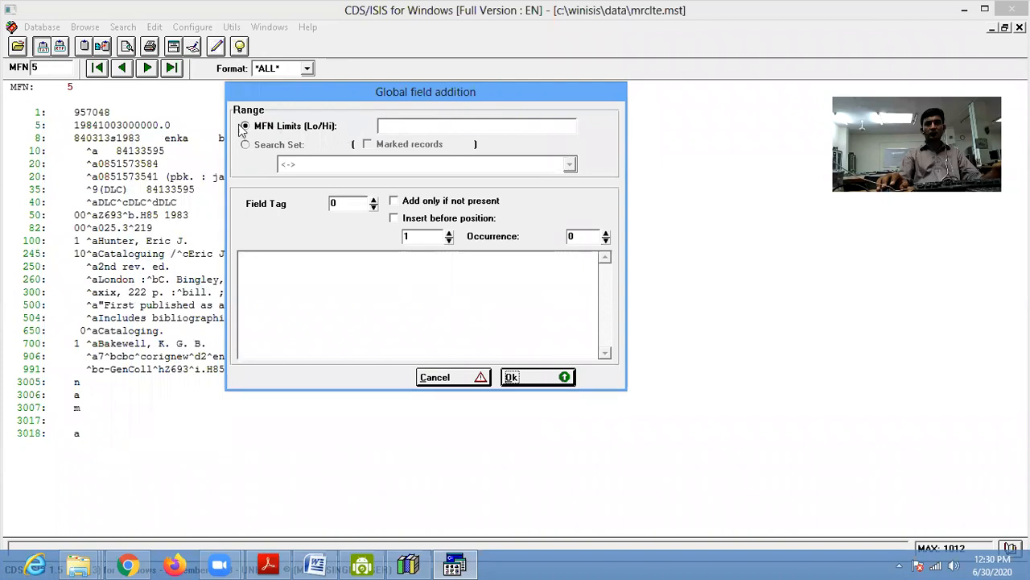
{"action": "left_click", "coordinate": [389, 128]}
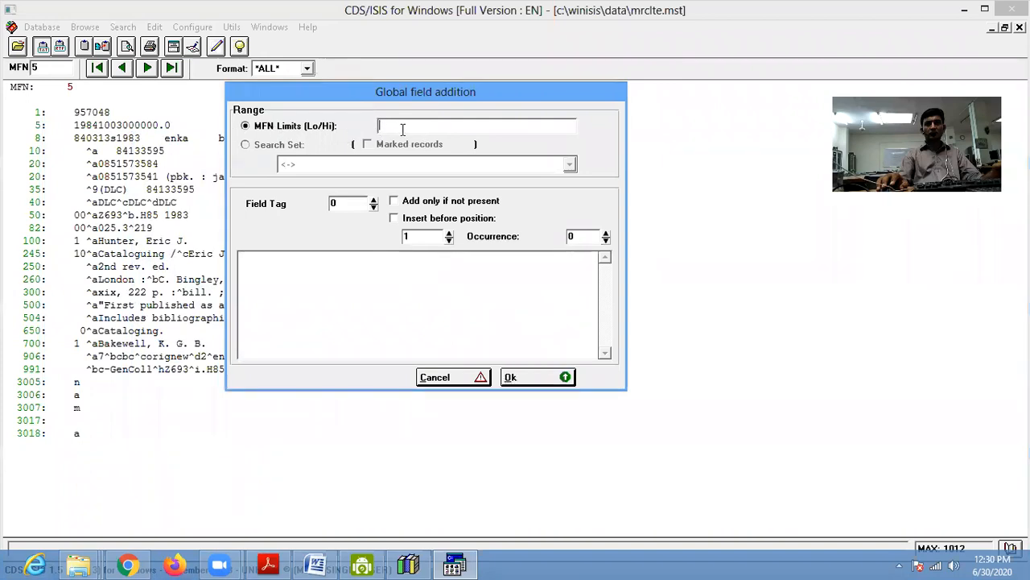
{"action": "type", "text": "1/"}
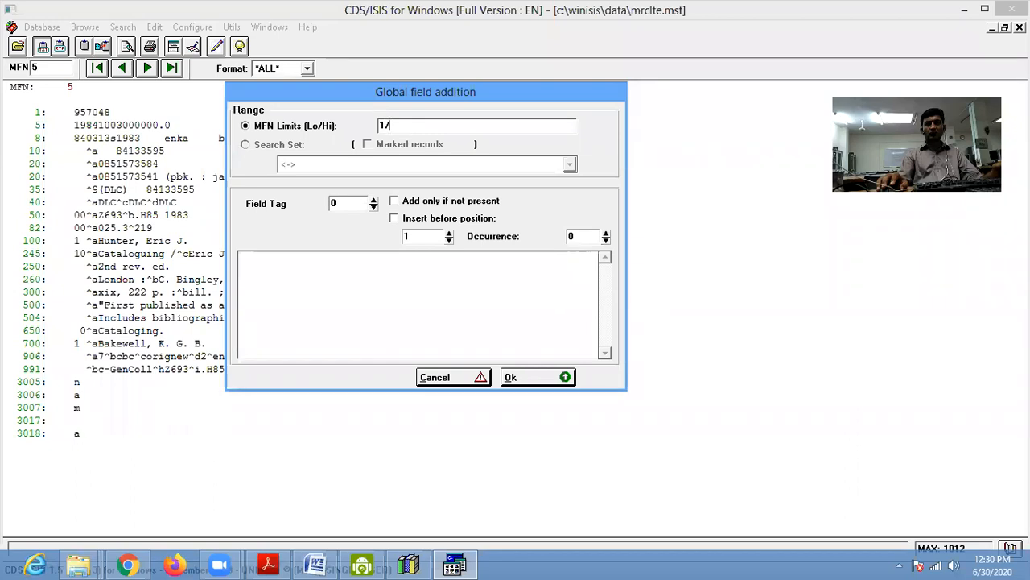
{"action": "type", "text": "10"}
{"action": "type", "text": "21"}
{"action": "key", "text": "BackSpace"}
{"action": "key", "text": "BackSpace"}
{"action": "type", "text": "12"}
- Set the field tag to 5 with the content 202006301231.04, run the global addition and close its progress window
{"action": "left_click_drag", "start_coordinate": [354, 105], "coordinate": [400, 114]}
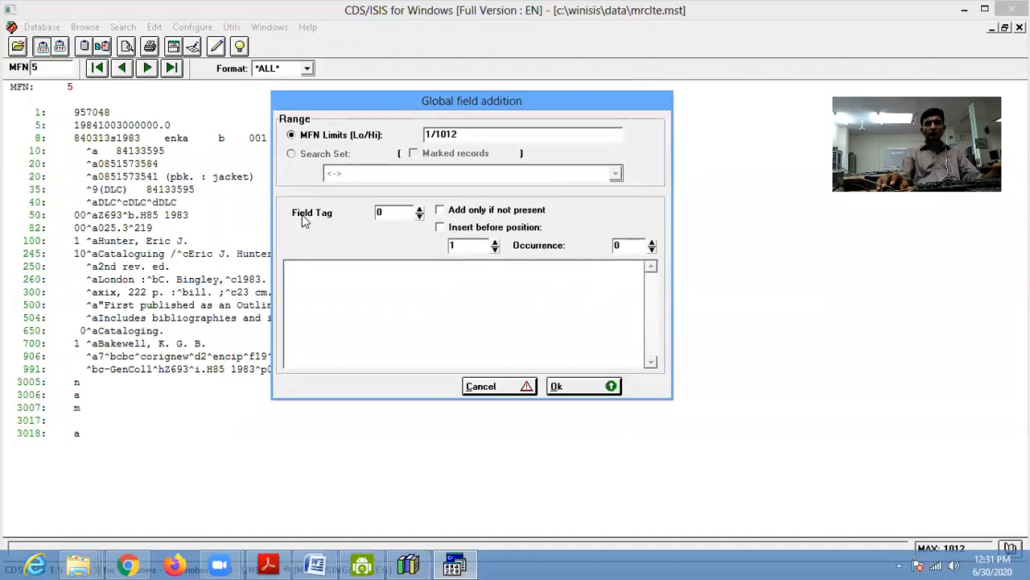
{"action": "double_click", "coordinate": [378, 212]}
{"action": "type", "text": "005"}
{"action": "left_click", "coordinate": [310, 268]}
{"action": "type", "text": "202006301231"}
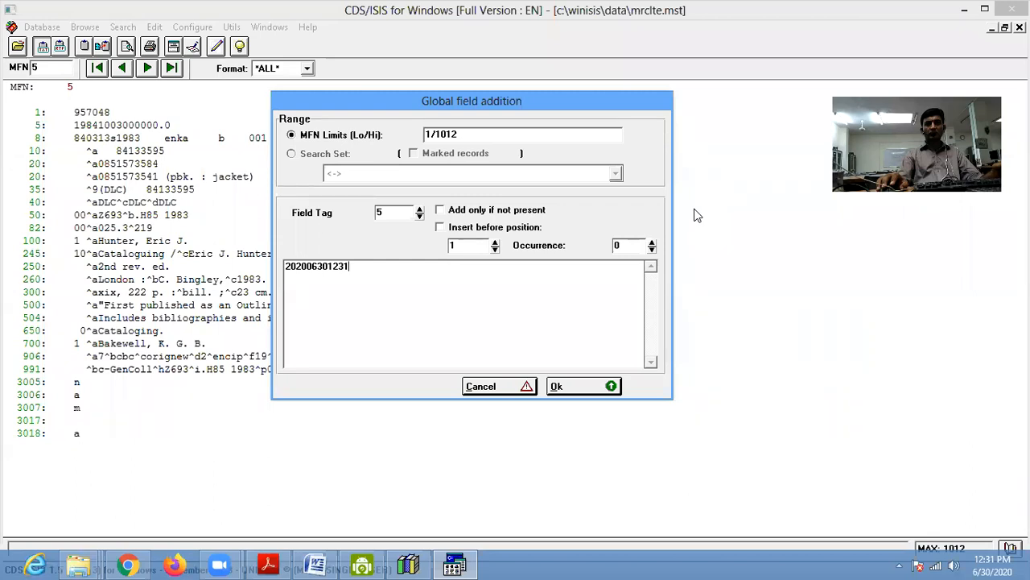
{"action": "type", "text": ".04"}
{"action": "left_click", "coordinate": [565, 389]}
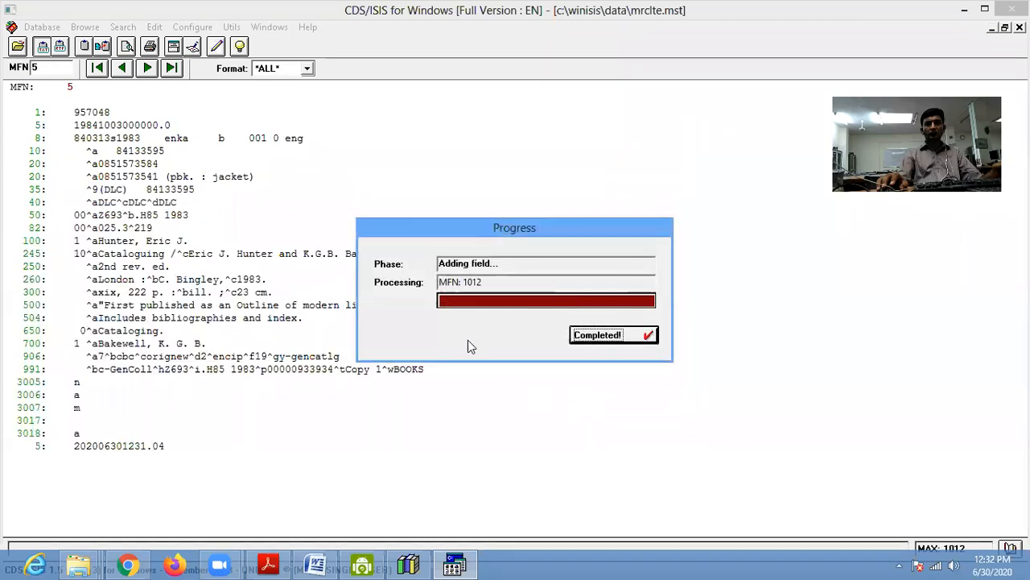
{"action": "left_click", "coordinate": [610, 342]}
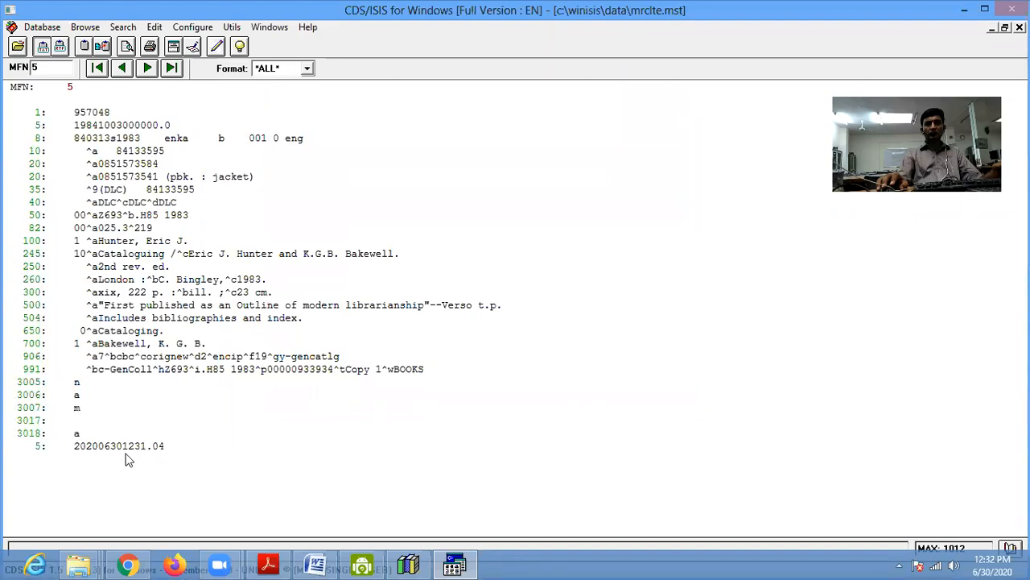
- Go to the last record and browse backwards to record 982, checking each for the added field 5
{"action": "left_click", "coordinate": [172, 68]}
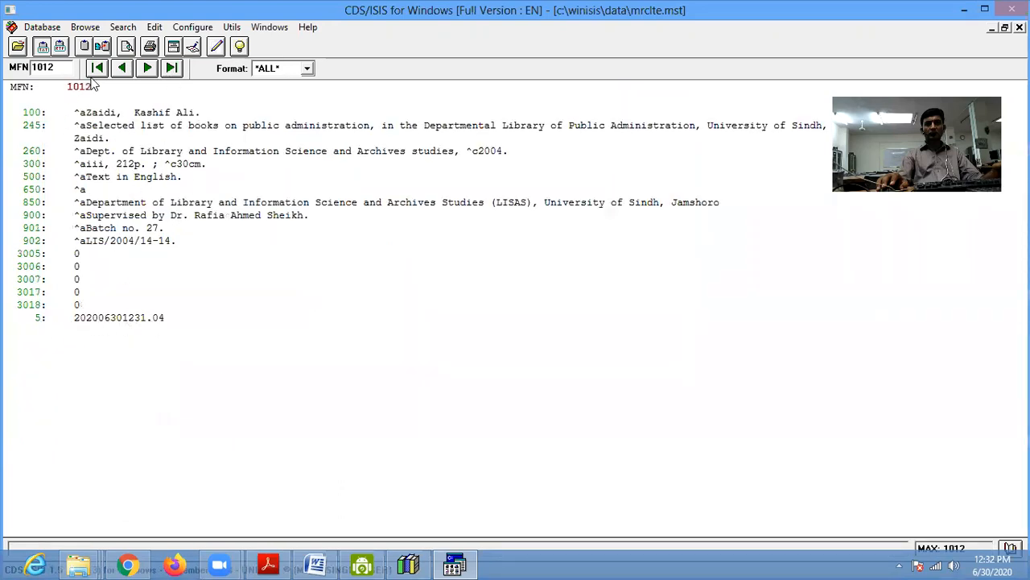
{"action": "left_click", "coordinate": [122, 67]}
{"action": "left_click", "coordinate": [122, 68]}
{"action": "left_click", "coordinate": [123, 68]}
{"action": "left_click", "coordinate": [122, 67]}
{"action": "left_click", "coordinate": [123, 67]}
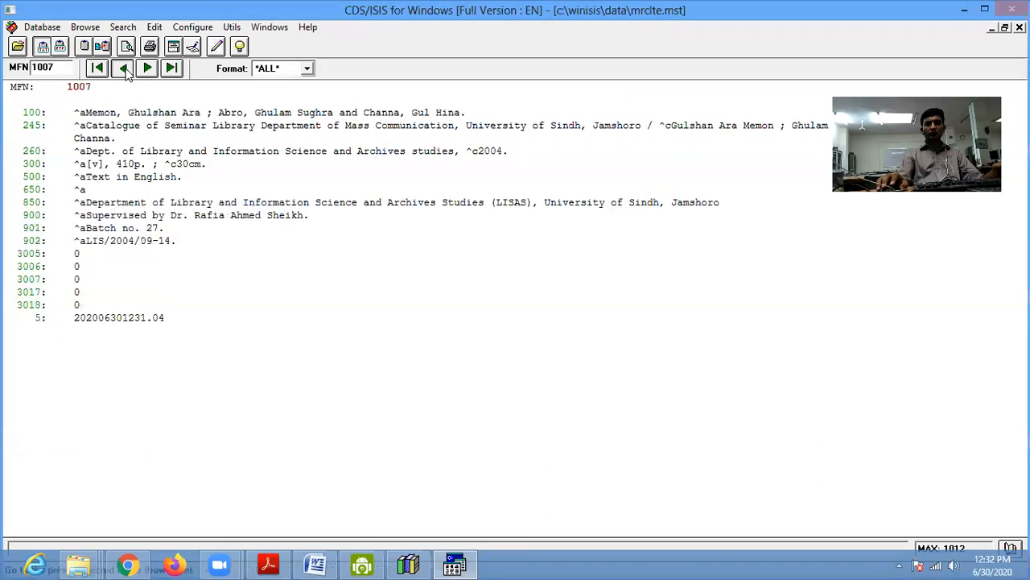
{"action": "left_click", "coordinate": [123, 67]}
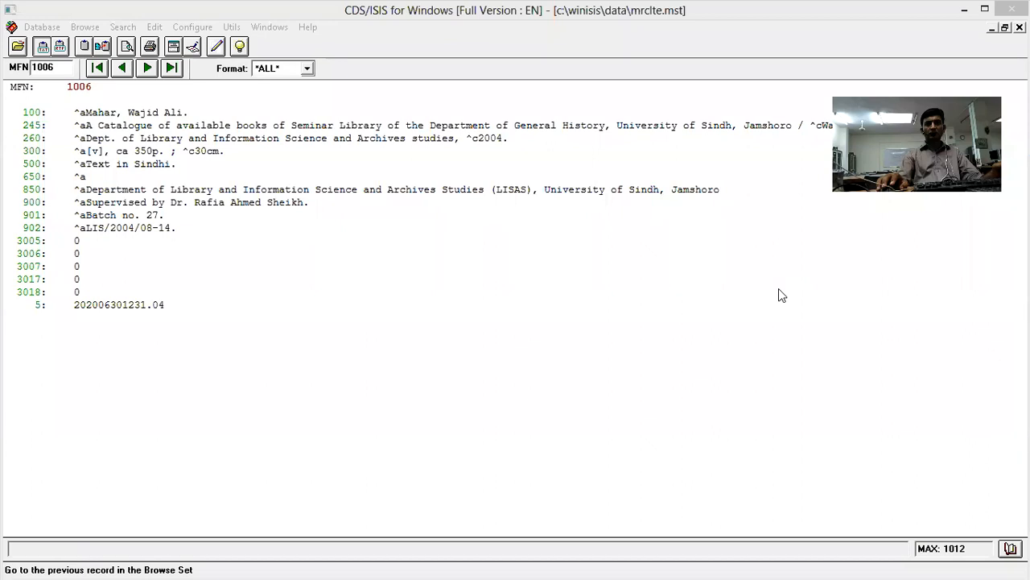
{"action": "left_click", "coordinate": [121, 69]}
{"action": "left_click", "coordinate": [121, 69]}
{"action": "left_click", "coordinate": [122, 69]}
{"action": "left_click", "coordinate": [122, 68]}
{"action": "left_click", "coordinate": [121, 68]}
{"action": "left_click", "coordinate": [122, 68]}
{"action": "left_click", "coordinate": [121, 68]}
{"action": "left_click", "coordinate": [121, 68]}
{"action": "left_click", "coordinate": [122, 69]}
{"action": "left_click", "coordinate": [122, 68]}
{"action": "left_click", "coordinate": [122, 68]}
{"action": "left_click", "coordinate": [121, 68]}
{"action": "left_click", "coordinate": [122, 68]}
{"action": "left_click", "coordinate": [122, 68]}
{"action": "left_click", "coordinate": [121, 68]}
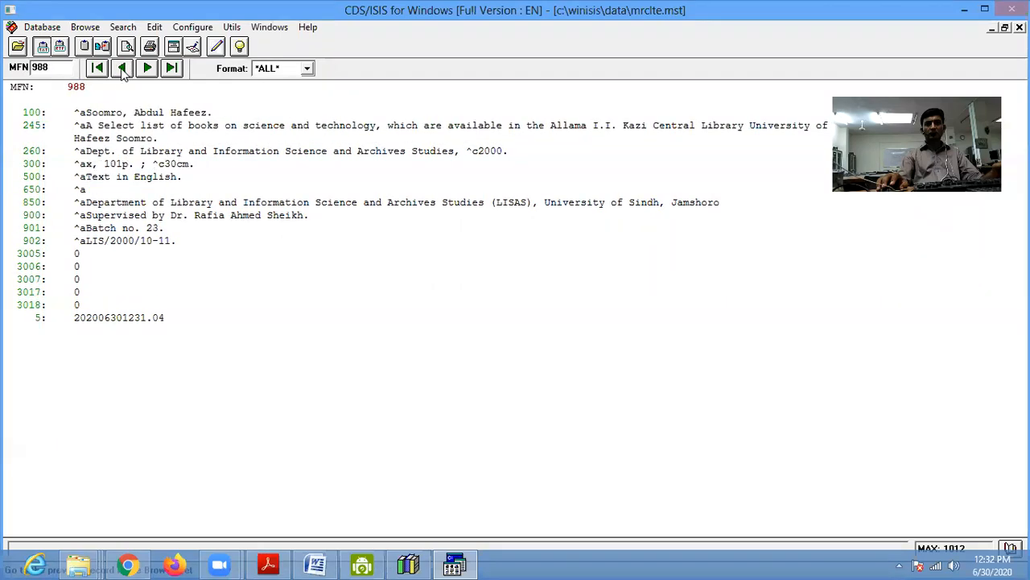
{"action": "left_click", "coordinate": [121, 68]}
{"action": "left_click", "coordinate": [122, 69]}
{"action": "left_click", "coordinate": [122, 69]}
{"action": "left_click", "coordinate": [122, 69]}
{"action": "left_click", "coordinate": [122, 68]}
{"action": "left_click", "coordinate": [121, 69]}
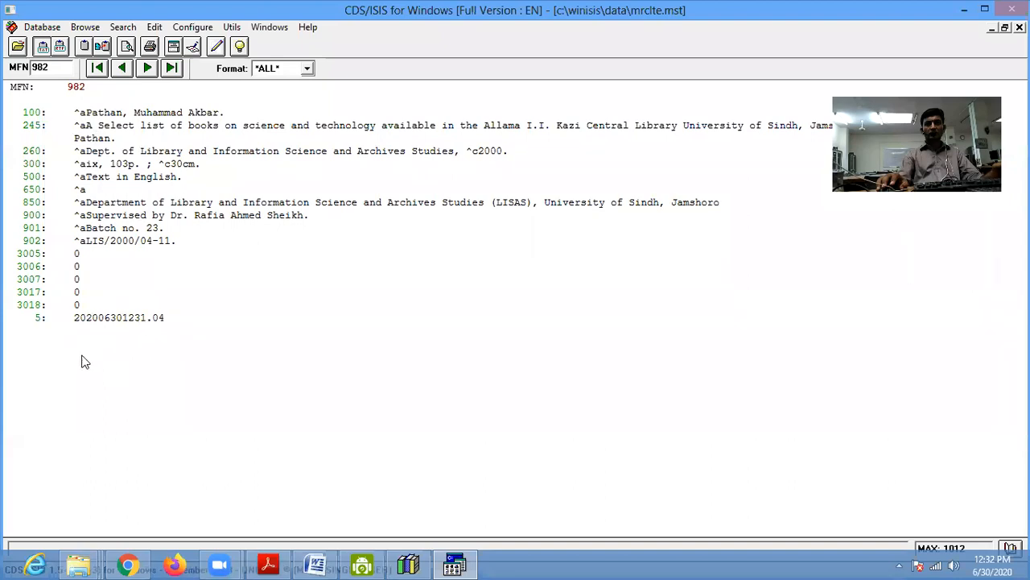
- Switch to the ISISMARC window with the MRCLTE database
{"action": "left_click", "coordinate": [441, 564]}
{"action": "left_click", "coordinate": [412, 564]}
{"action": "left_click", "coordinate": [412, 564]}
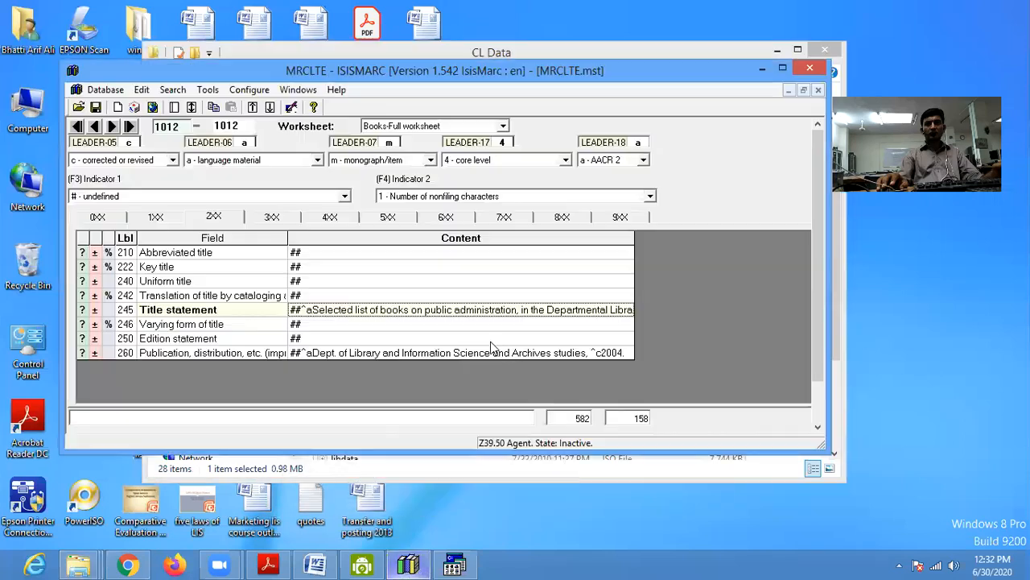
{"action": "left_click", "coordinate": [208, 90]}
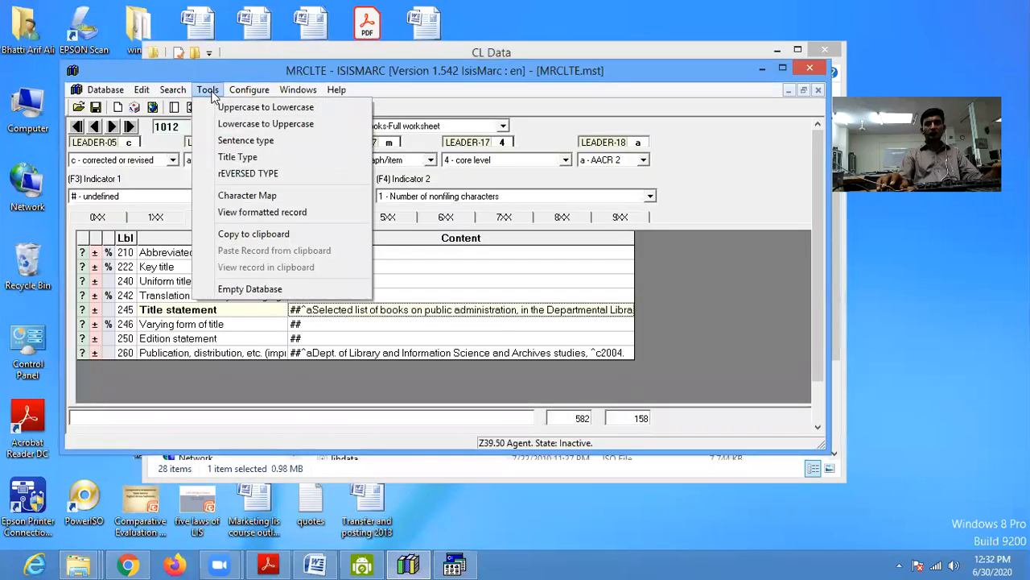
{"action": "mouse_move", "coordinate": [246, 93]}
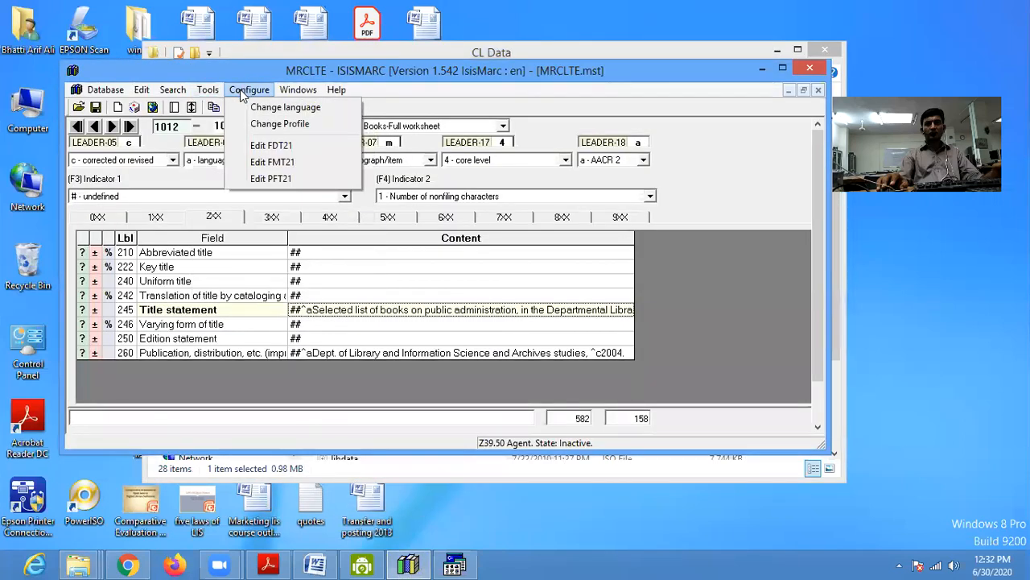
{"action": "left_click", "coordinate": [242, 90]}
{"action": "left_click", "coordinate": [141, 90]}
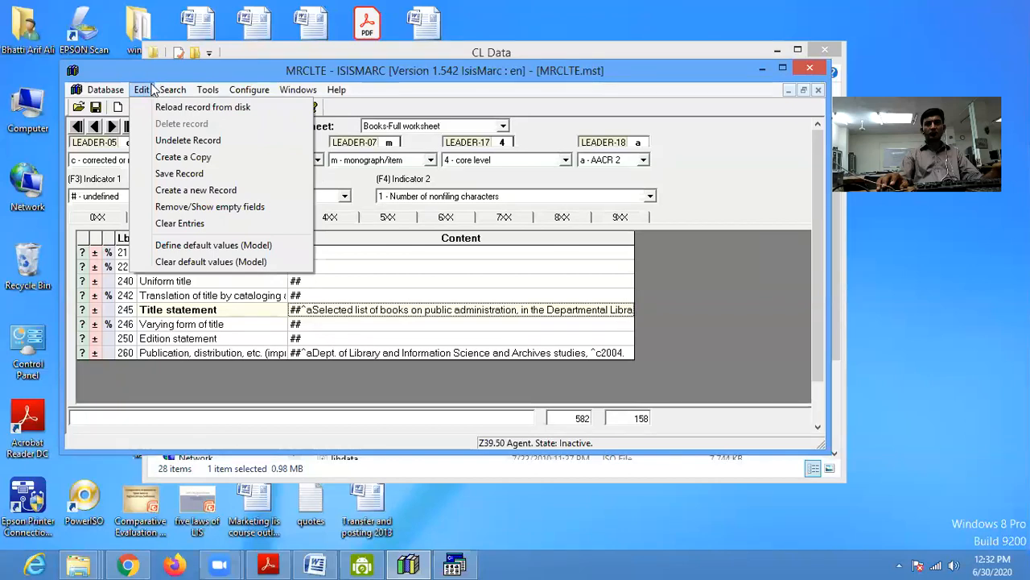
{"action": "left_click", "coordinate": [145, 89]}
{"action": "left_click", "coordinate": [208, 91]}
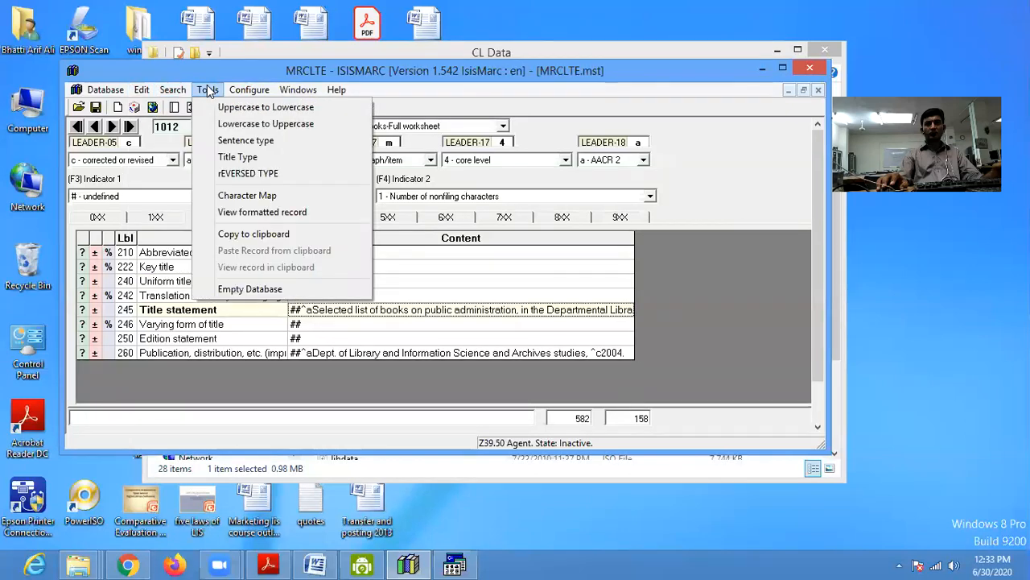
{"action": "mouse_move", "coordinate": [249, 89]}
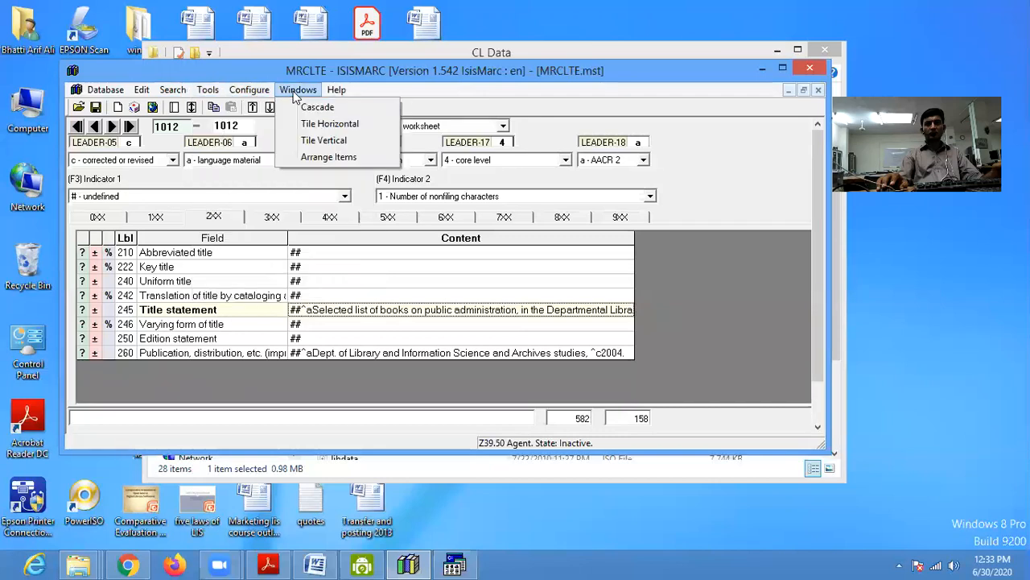
- Maximize the ISISMARC window
{"action": "mouse_move", "coordinate": [335, 90]}
{"action": "left_click", "coordinate": [641, 74]}
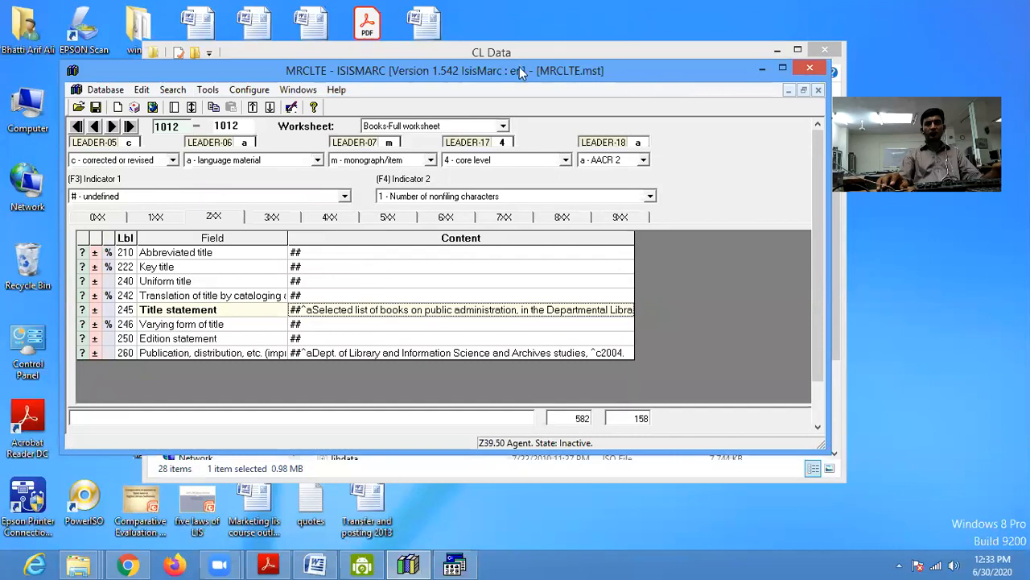
{"action": "double_click", "coordinate": [624, 68]}
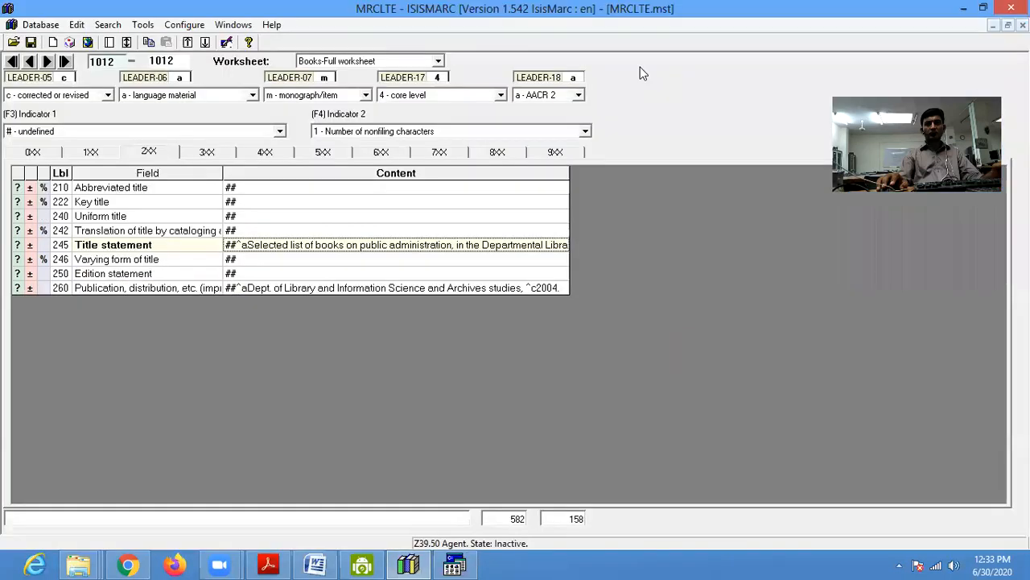
- Reload the last record and browse back to record 1010, checking field 005 and comparing with the CDS/ISIS window
{"action": "left_click", "coordinate": [48, 62]}
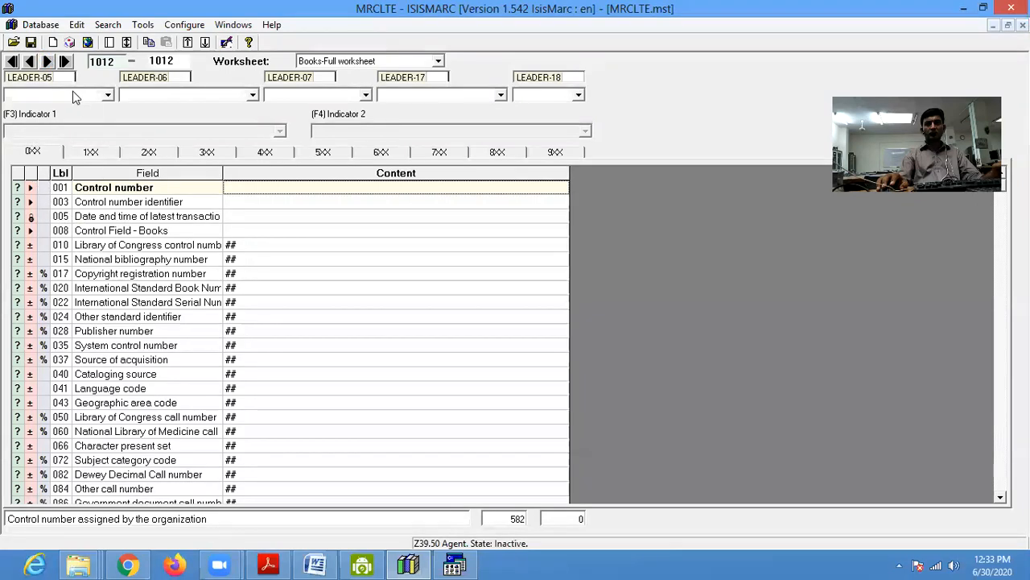
{"action": "left_click", "coordinate": [68, 63]}
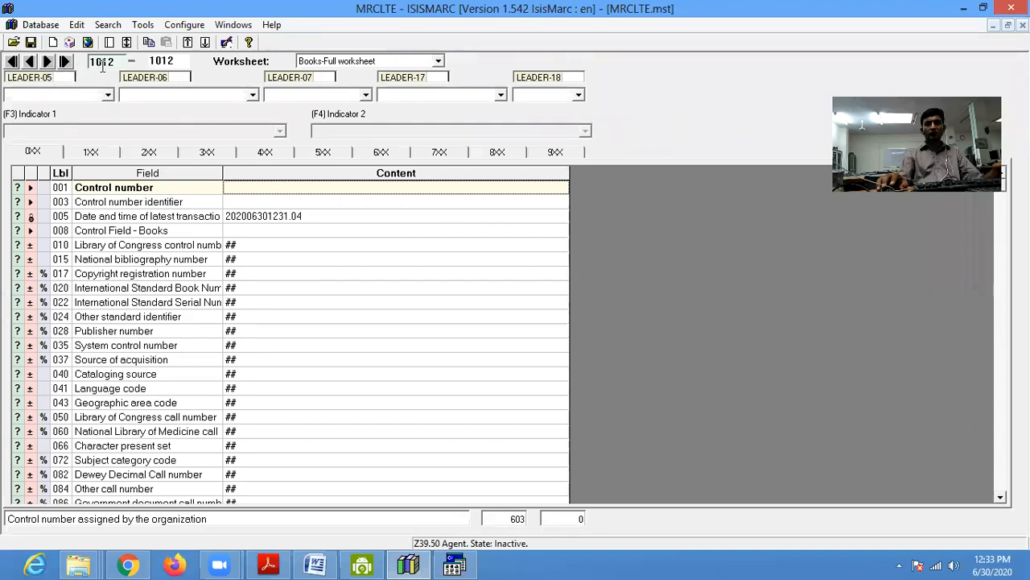
{"action": "left_click", "coordinate": [29, 61]}
{"action": "left_click", "coordinate": [28, 61]}
{"action": "left_click", "coordinate": [454, 563]}
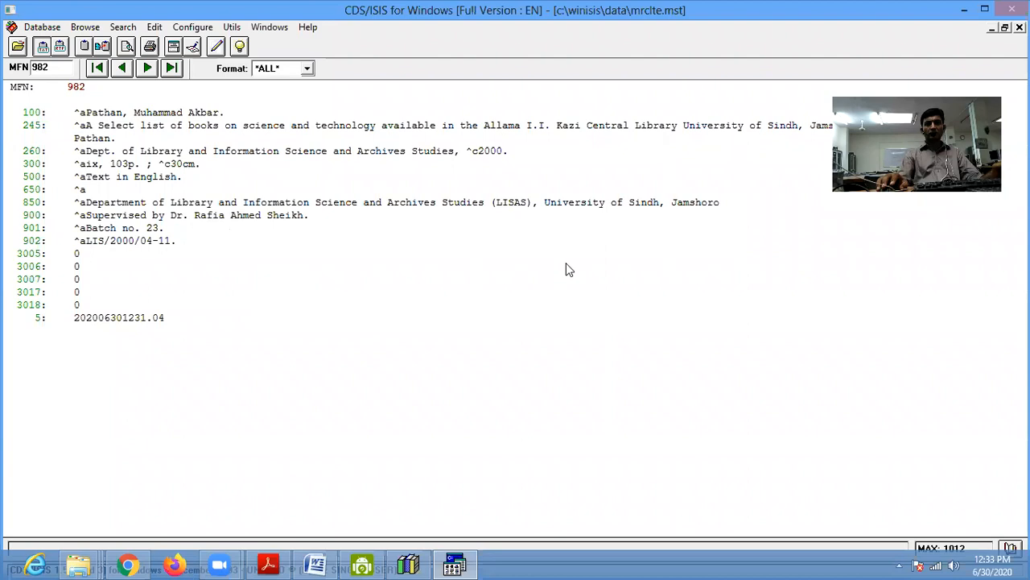
{"action": "left_click", "coordinate": [455, 564]}
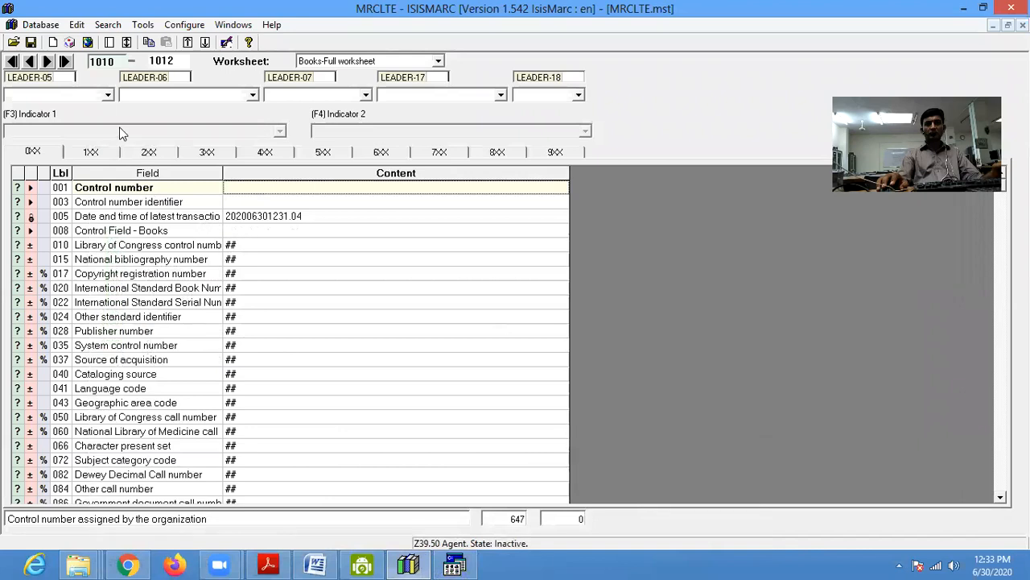
- Browse back to record 1004, checking the field 005 and title statement of the records, and widen the Content column
{"action": "left_click", "coordinate": [28, 61]}
{"action": "left_click", "coordinate": [165, 153]}
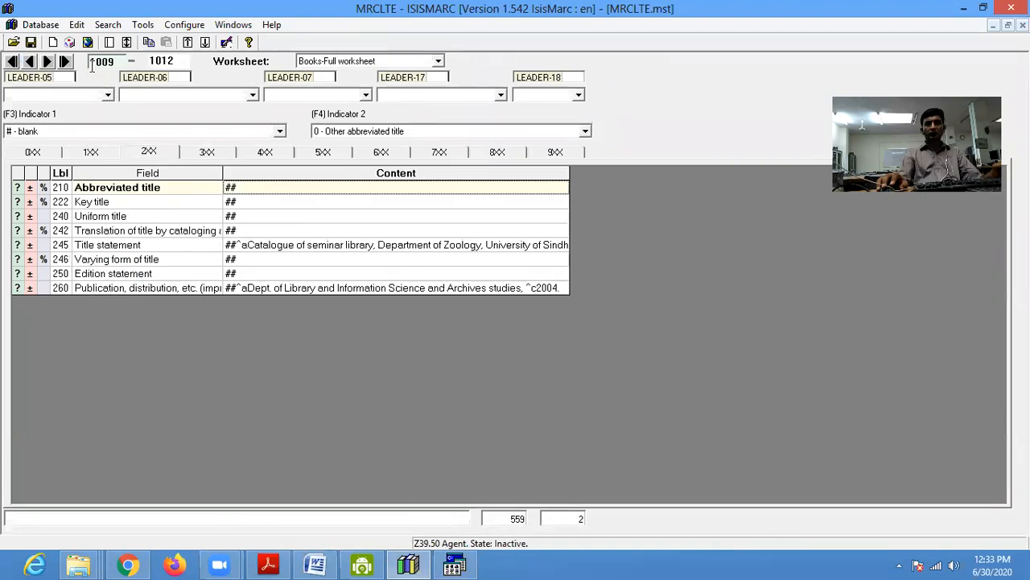
{"action": "left_click", "coordinate": [30, 61]}
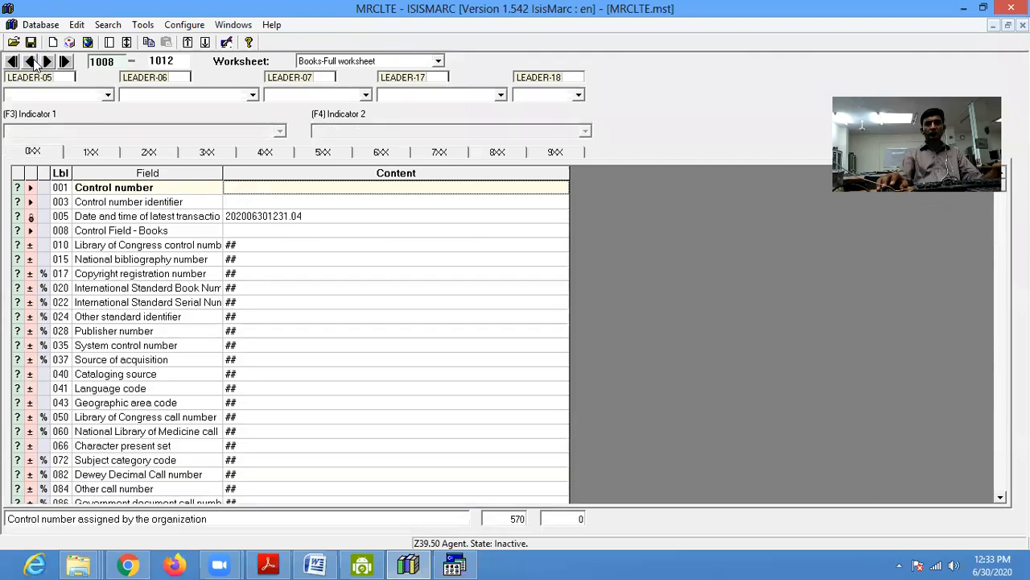
{"action": "double_click", "coordinate": [32, 61]}
{"action": "left_click", "coordinate": [30, 62]}
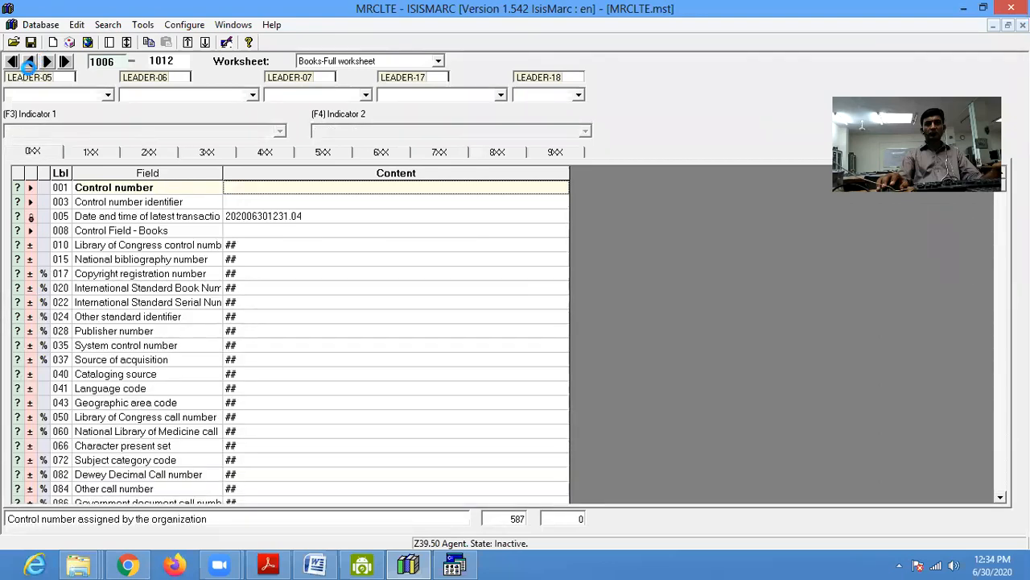
{"action": "left_click", "coordinate": [158, 153]}
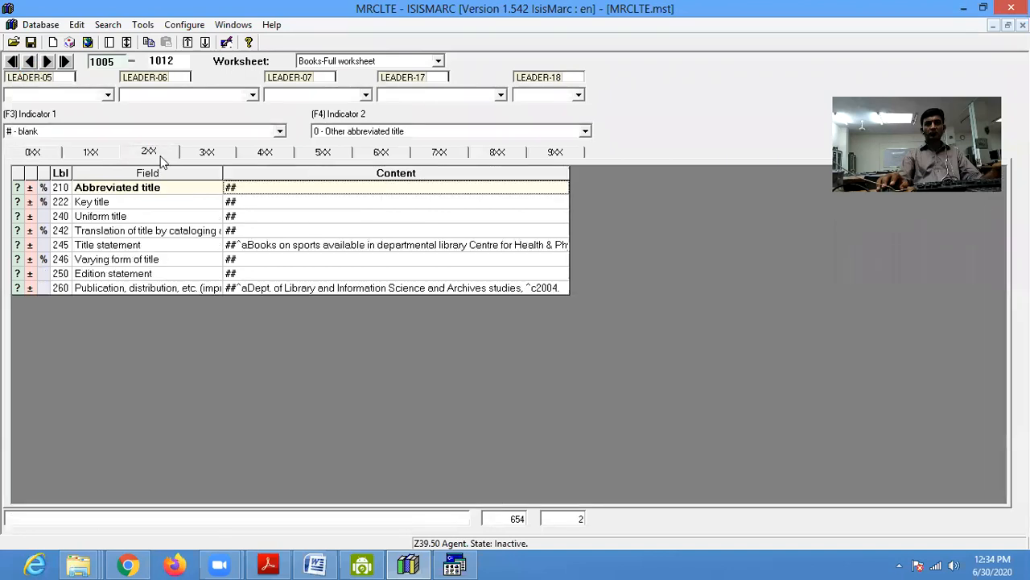
{"action": "left_click", "coordinate": [31, 62]}
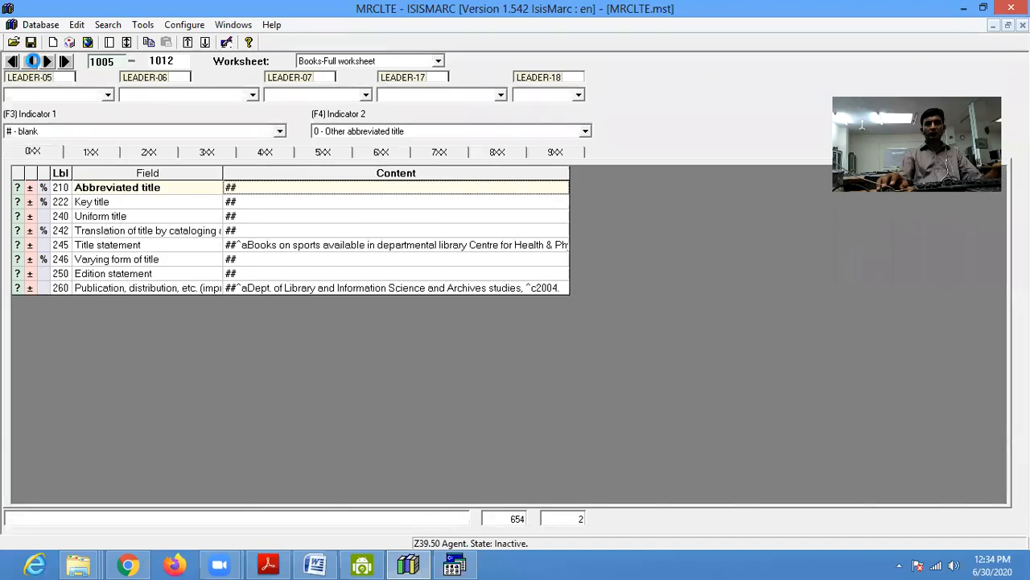
{"action": "left_click", "coordinate": [157, 153]}
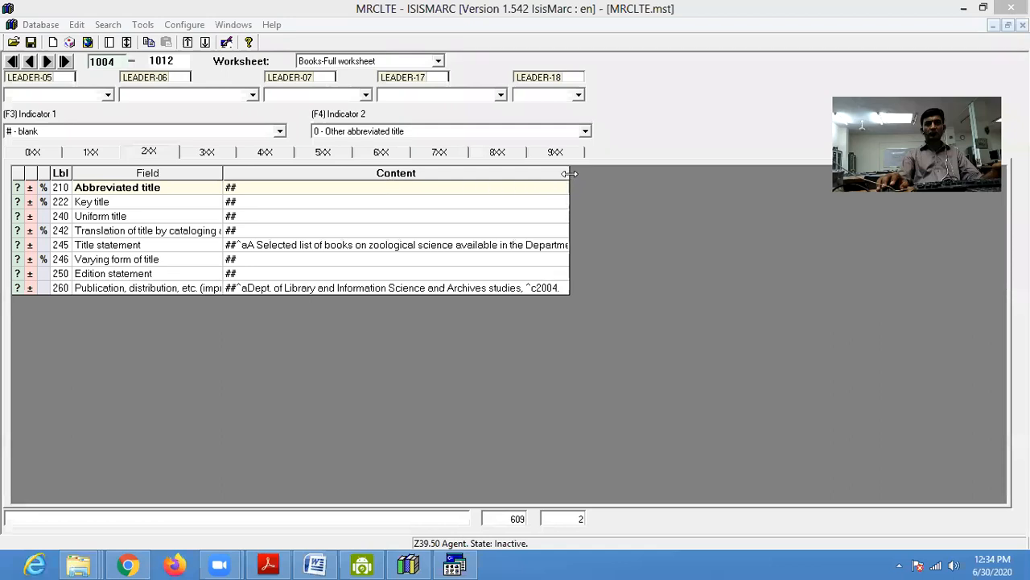
{"action": "left_click_drag", "start_coordinate": [570, 173], "coordinate": [659, 201]}
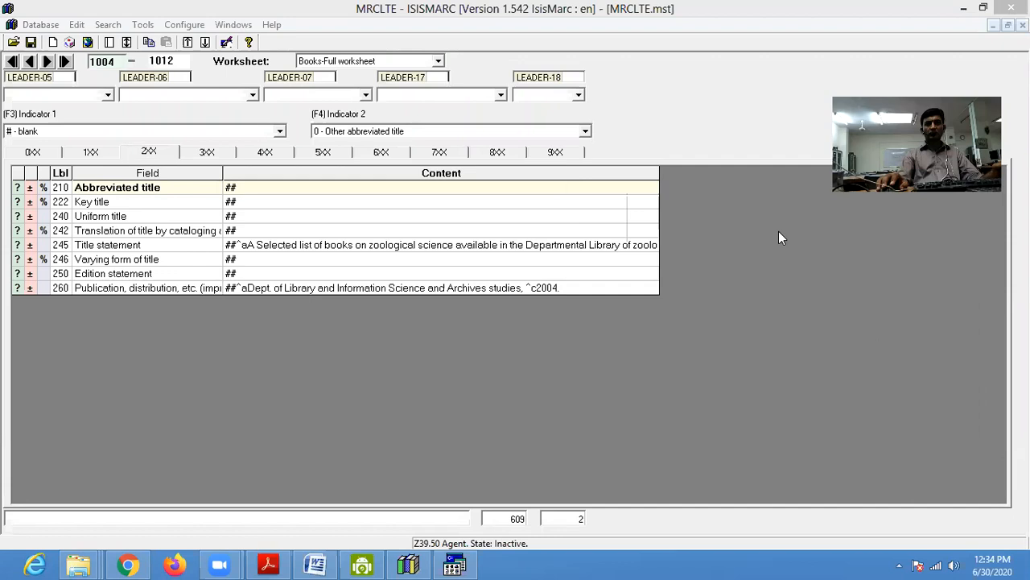
{"action": "left_click", "coordinate": [50, 29]}
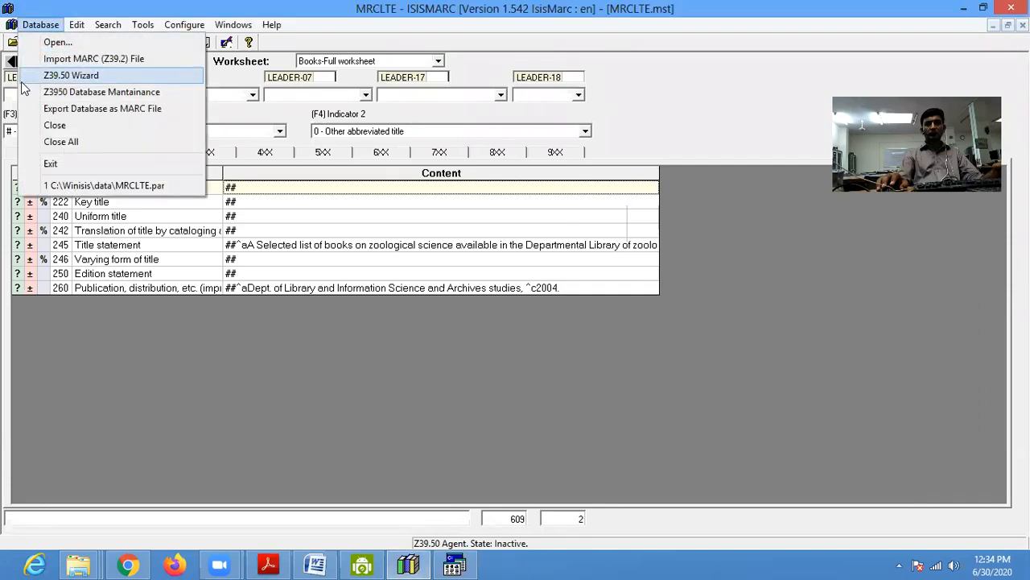
{"action": "left_click", "coordinate": [65, 75]}
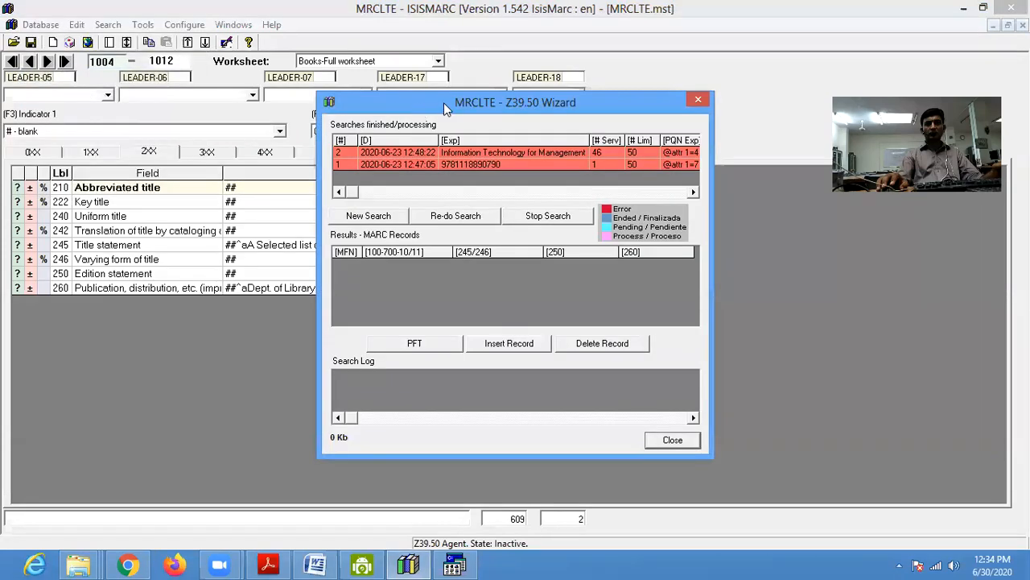
{"action": "left_click_drag", "start_coordinate": [442, 108], "coordinate": [321, 110]}
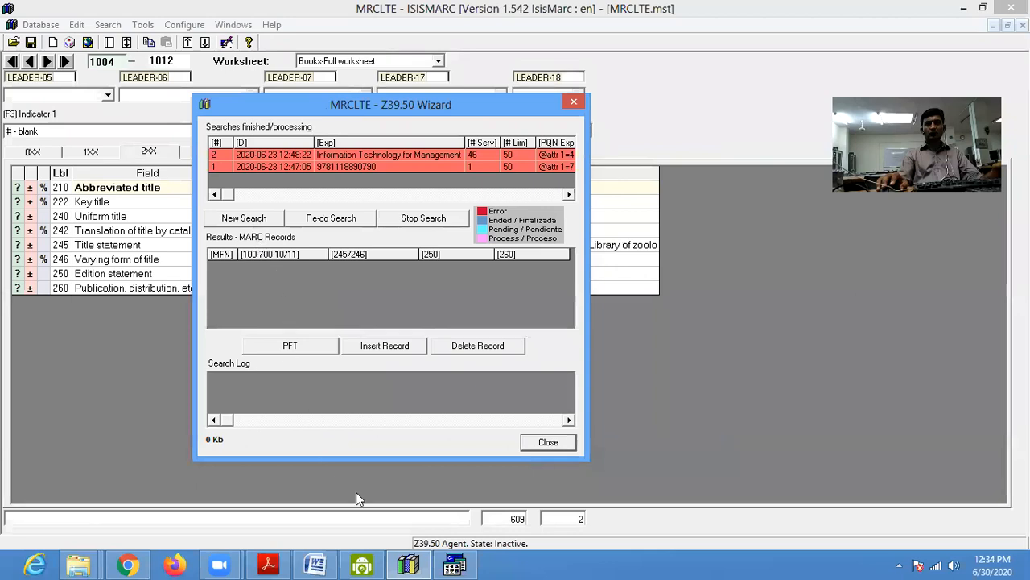
{"action": "left_click", "coordinate": [127, 566]}
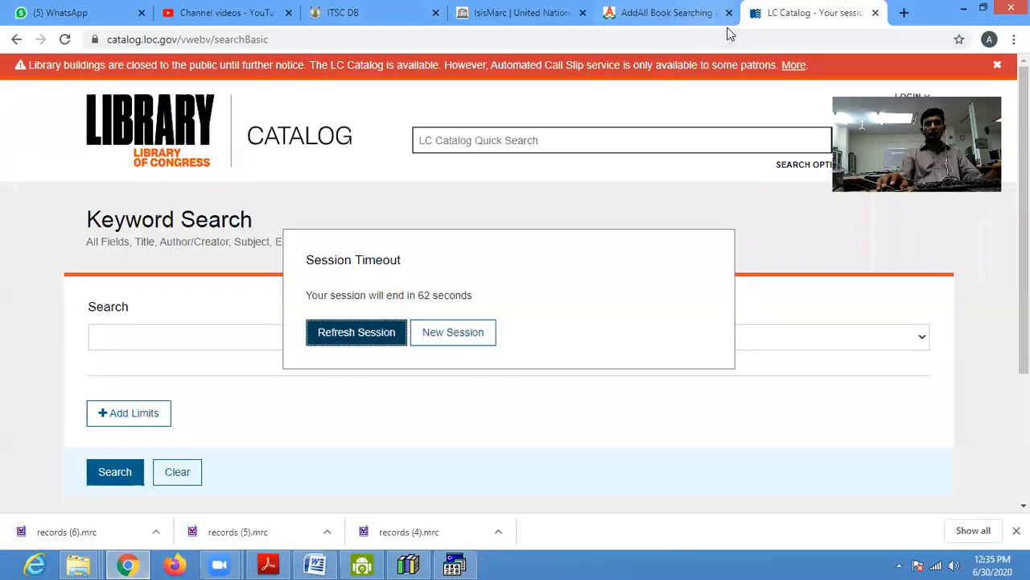
{"action": "left_click", "coordinate": [697, 23]}
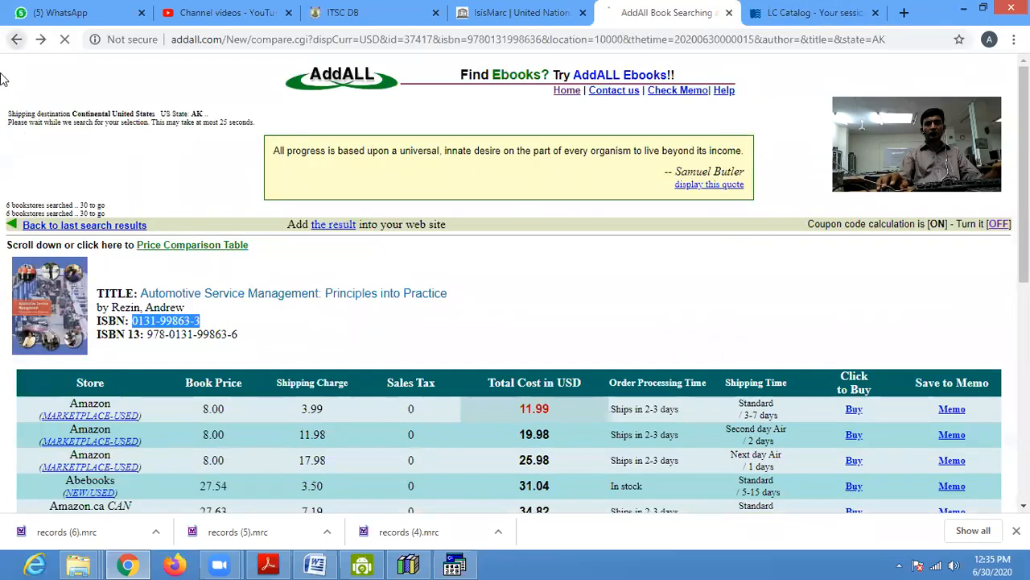
{"action": "left_click", "coordinate": [16, 38]}
{"action": "scroll", "coordinate": [192, 326], "scroll_direction": "down", "scroll_amount": 2}
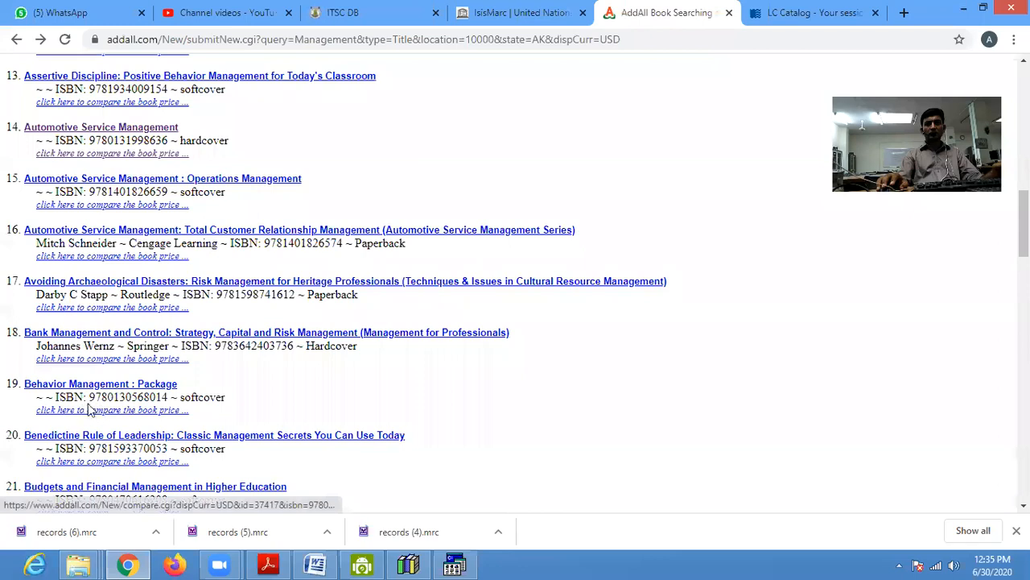
{"action": "left_click_drag", "start_coordinate": [93, 398], "coordinate": [169, 400]}
{"action": "right_click", "coordinate": [155, 397]}
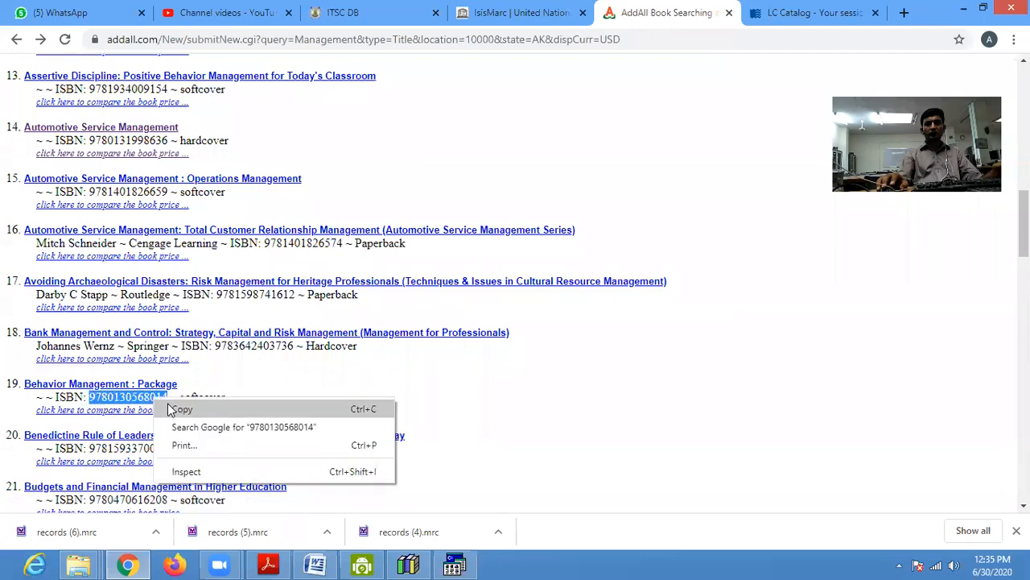
{"action": "left_click", "coordinate": [170, 409]}
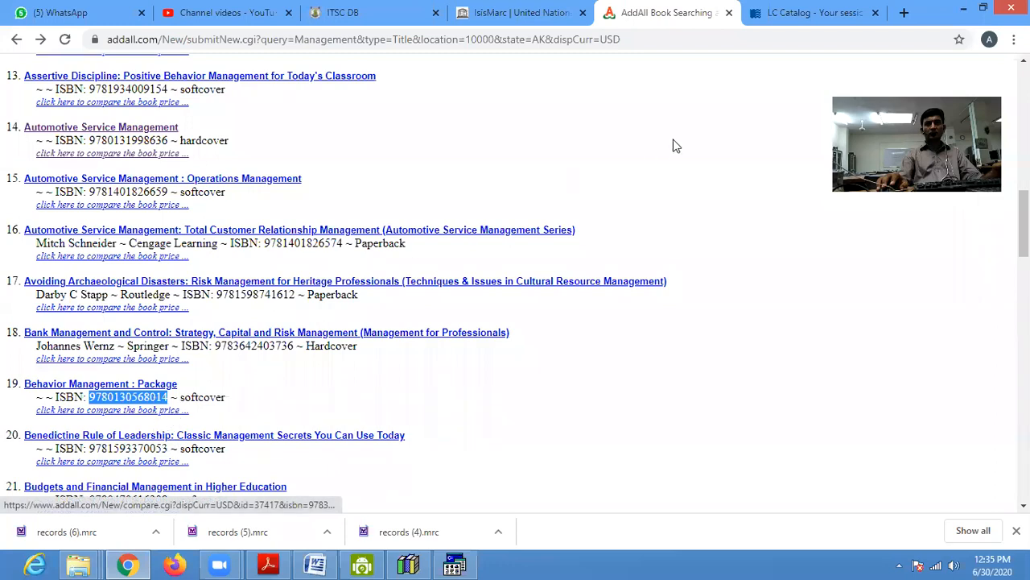
- Switch back to ISISMARC and start a new search in a freshly opened Z39.50 Wizard
{"action": "left_click", "coordinate": [408, 564]}
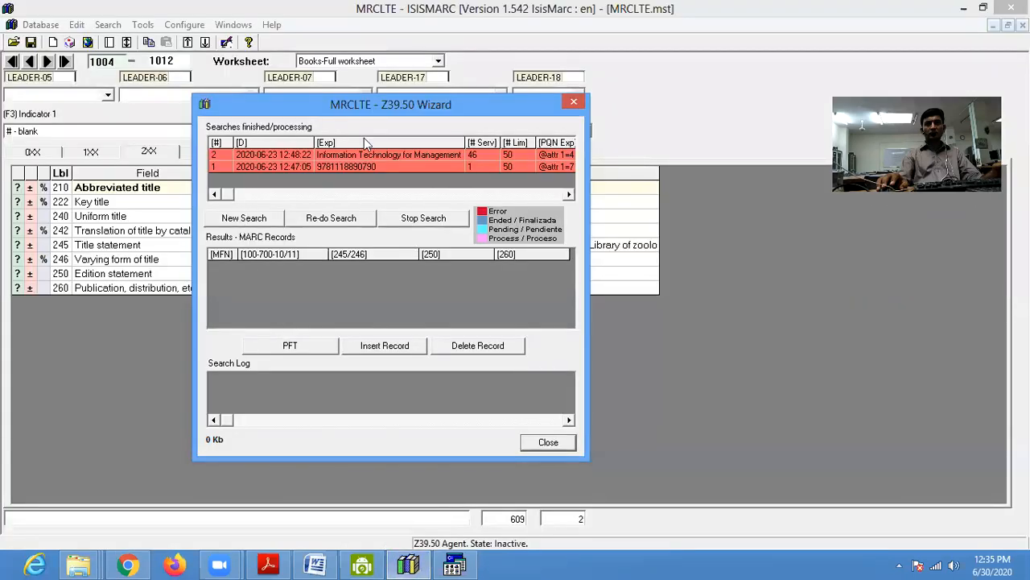
{"action": "left_click", "coordinate": [574, 101]}
{"action": "left_click", "coordinate": [40, 24]}
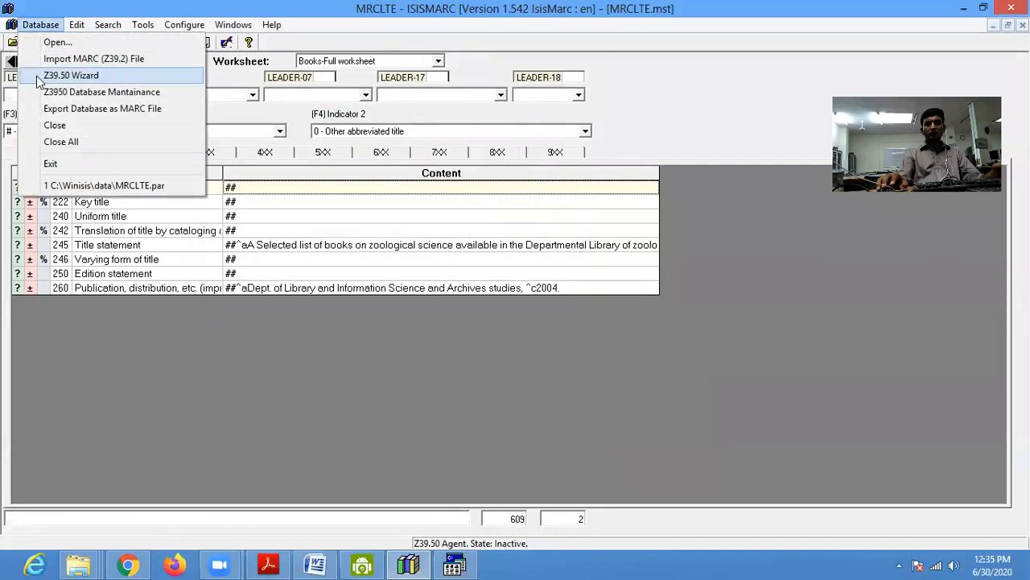
{"action": "left_click", "coordinate": [87, 77]}
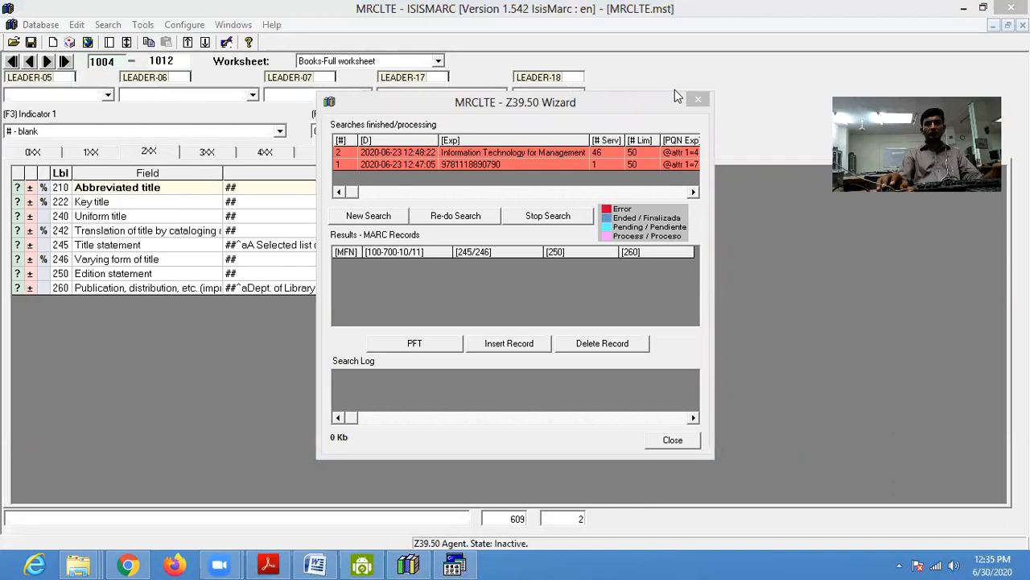
{"action": "left_click", "coordinate": [369, 217]}
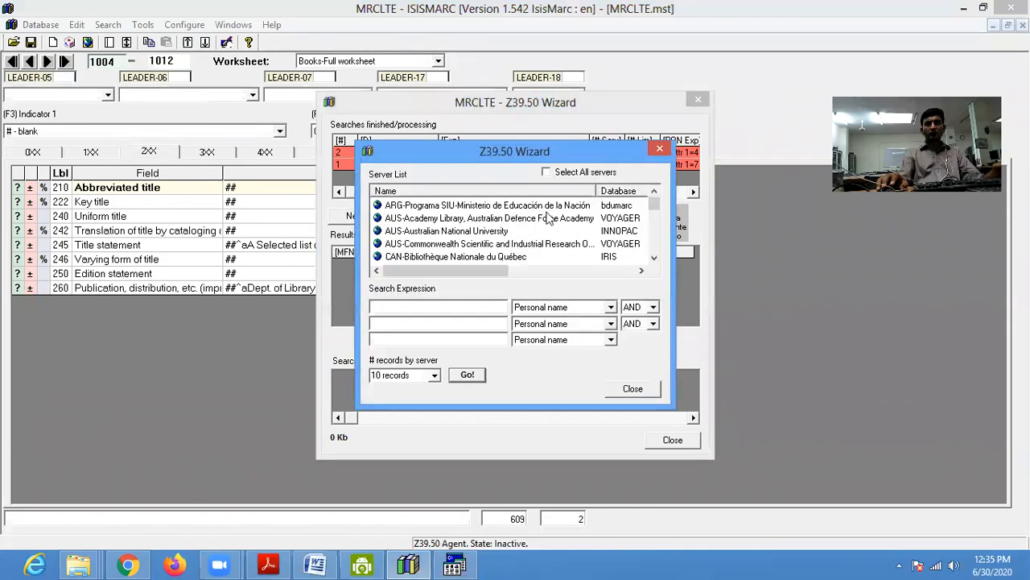
{"action": "right_click", "coordinate": [394, 312]}
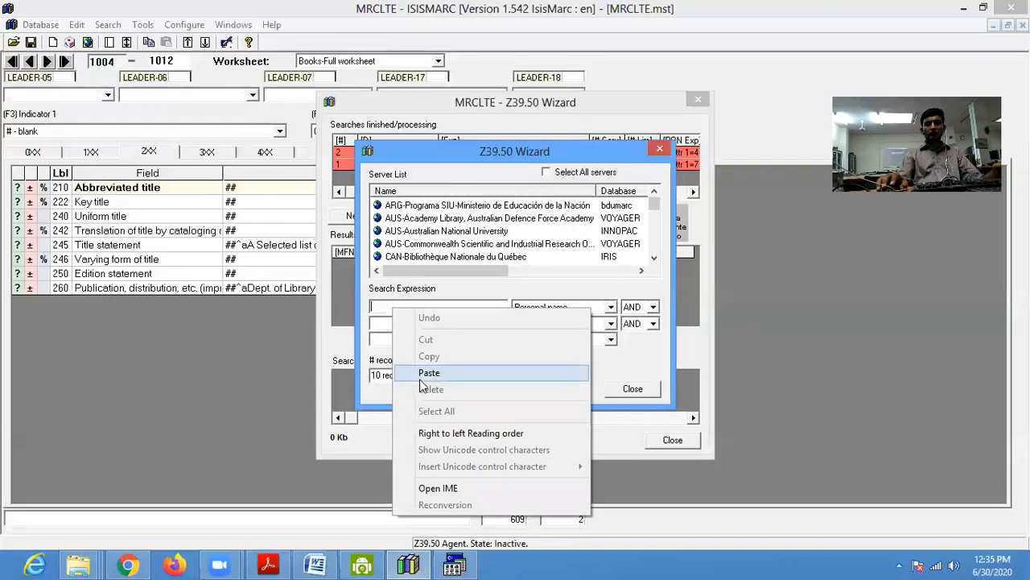
{"action": "left_click", "coordinate": [422, 372]}
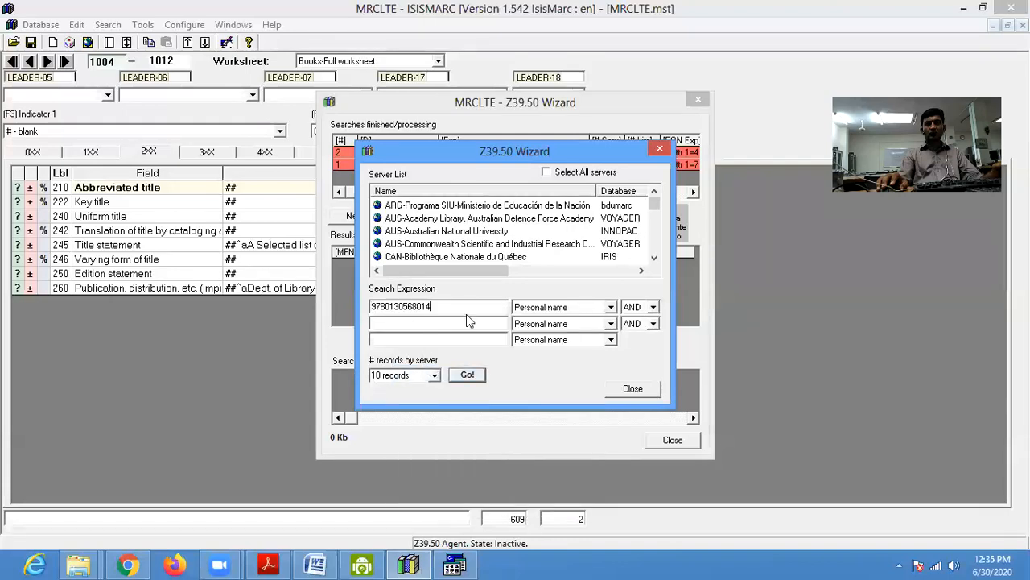
{"action": "key", "text": "Right"}
{"action": "key", "text": "Right"}
{"action": "key", "text": "Right"}
{"action": "key", "text": "Right"}
{"action": "key", "text": "Right"}
{"action": "key", "text": "Right"}
{"action": "key", "text": "Right"}
{"action": "key", "text": "Right"}
{"action": "left_click", "coordinate": [549, 310]}
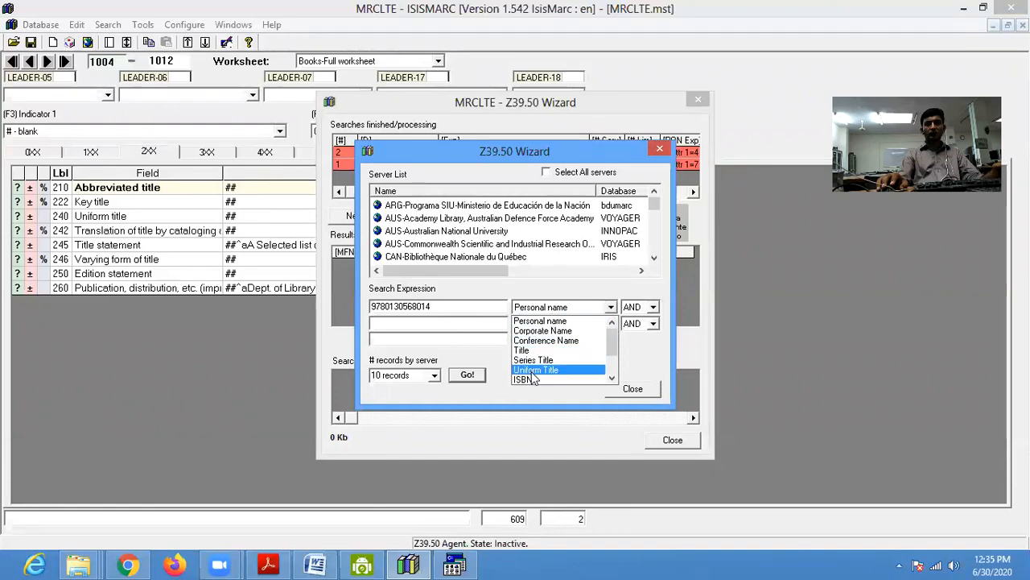
{"action": "left_click", "coordinate": [528, 378]}
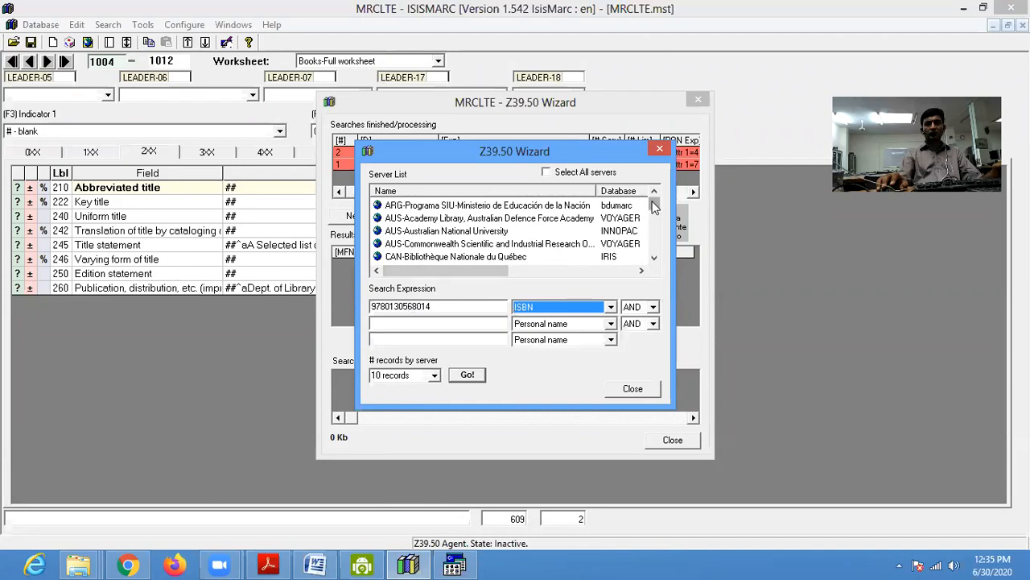
- Select USA-Library Of Congress as the server to search
{"action": "left_click", "coordinate": [710, 189]}
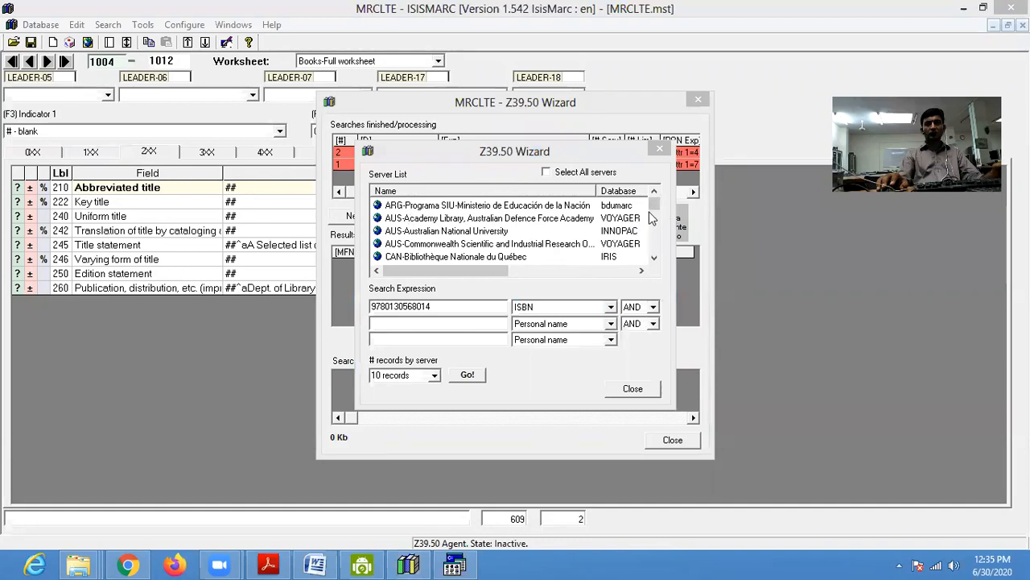
{"action": "left_click_drag", "start_coordinate": [655, 211], "coordinate": [654, 224]}
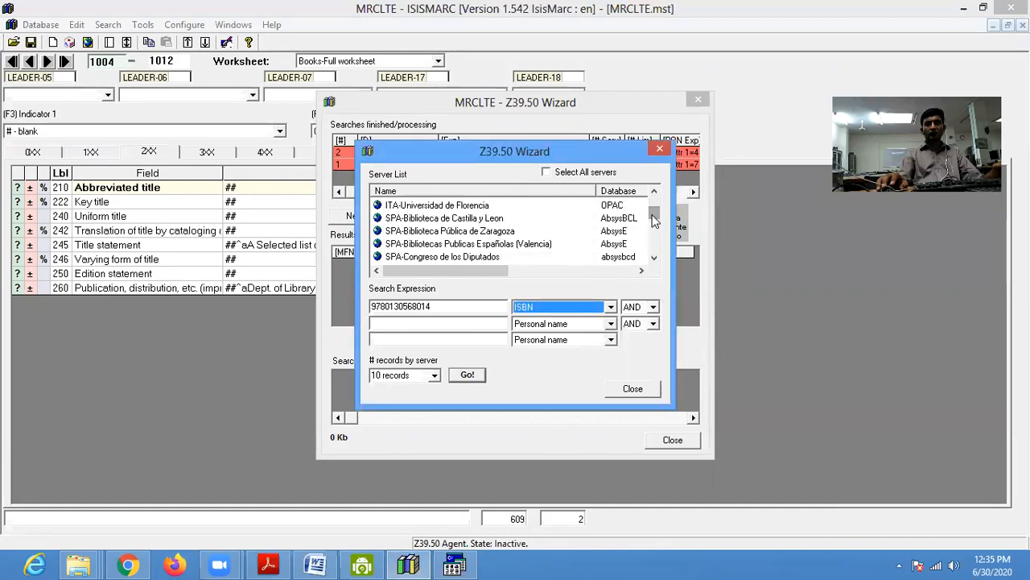
{"action": "left_click", "coordinate": [475, 232]}
{"action": "key", "text": "Down"}
{"action": "key", "text": "Down"}
{"action": "key", "text": "Down"}
{"action": "key", "text": "Down"}
{"action": "key", "text": "Down"}
{"action": "key", "text": "Down"}
{"action": "key", "text": "Down"}
{"action": "key", "text": "Down"}
{"action": "key", "text": "Down"}
{"action": "key", "text": "Down"}
{"action": "key", "text": "Down"}
{"action": "key", "text": "Down"}
{"action": "key", "text": "Down"}
{"action": "key", "text": "Down"}
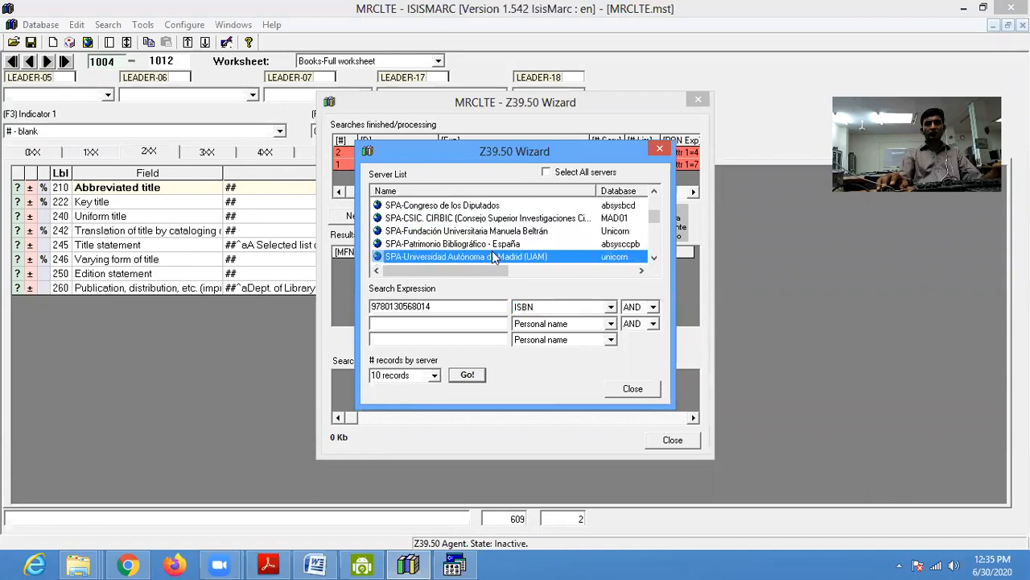
{"action": "key", "text": "Down"}
{"action": "key", "text": "Down"}
{"action": "key", "text": "Down"}
{"action": "key", "text": "Down"}
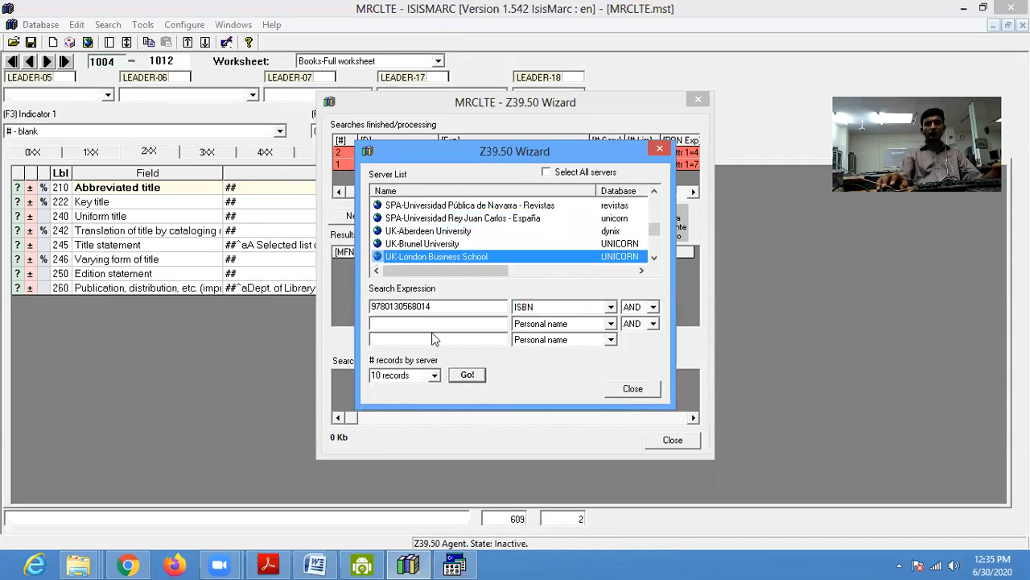
{"action": "key", "text": "Down"}
{"action": "key", "text": "Down"}
{"action": "key", "text": "Down"}
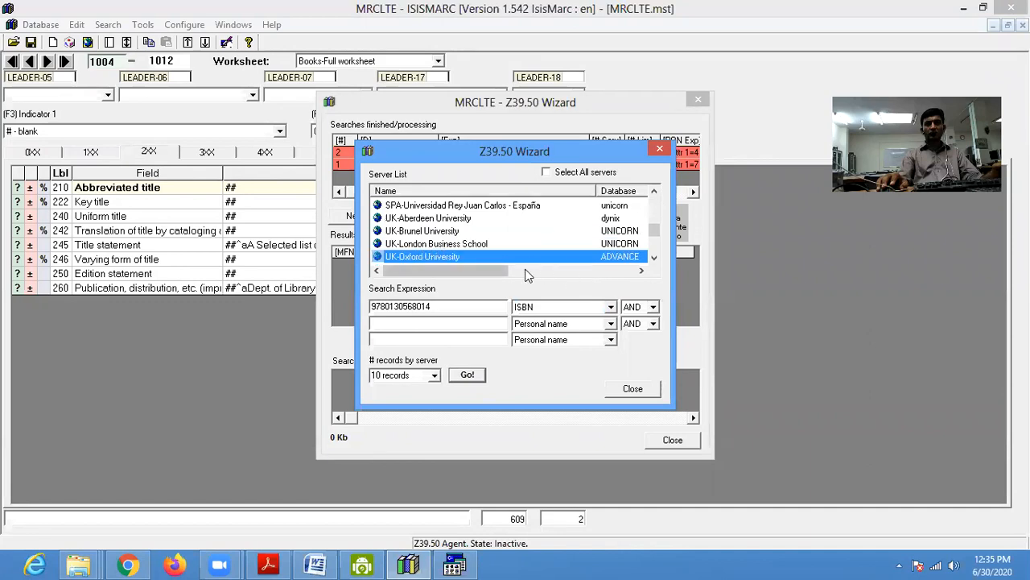
{"action": "key", "text": "Down"}
{"action": "key", "text": "Down"}
{"action": "key", "text": "Down"}
{"action": "key", "text": "Down"}
{"action": "key", "text": "Down"}
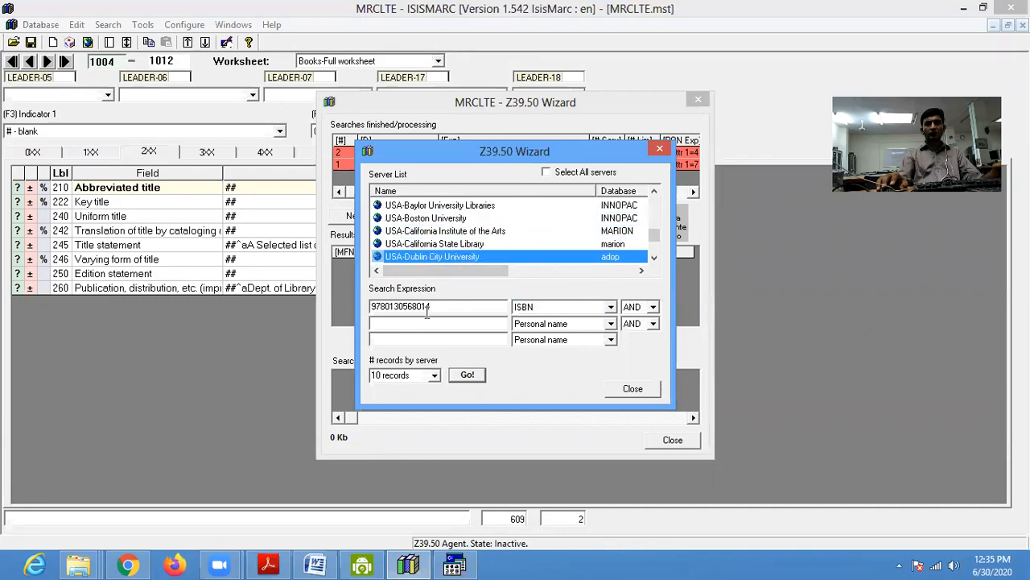
{"action": "left_click", "coordinate": [437, 246]}
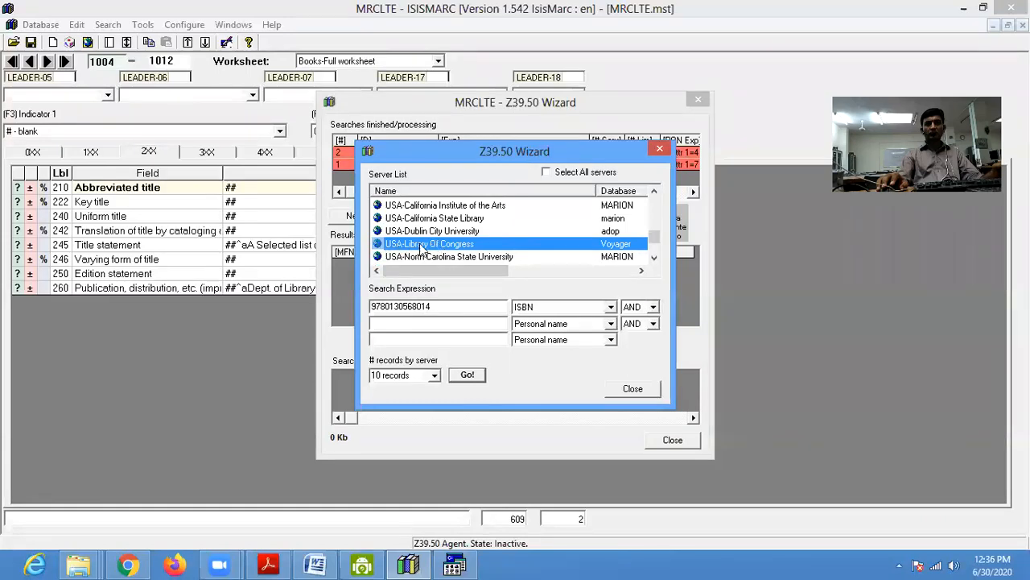
- Set the number of records by server to 50 records
{"action": "left_click", "coordinate": [396, 306]}
{"action": "left_click", "coordinate": [429, 374]}
{"action": "left_click", "coordinate": [390, 409]}
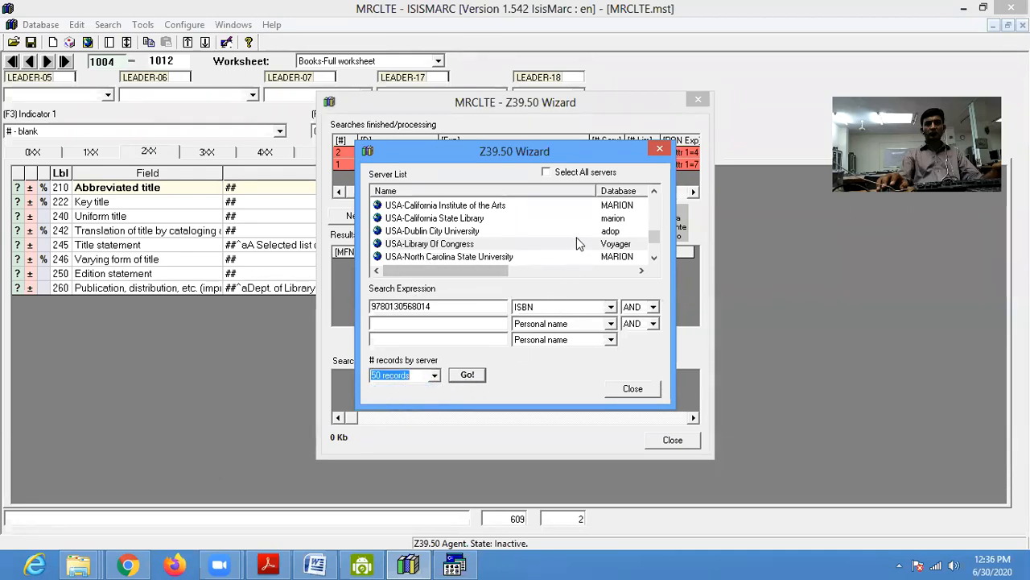
{"action": "left_click", "coordinate": [468, 375]}
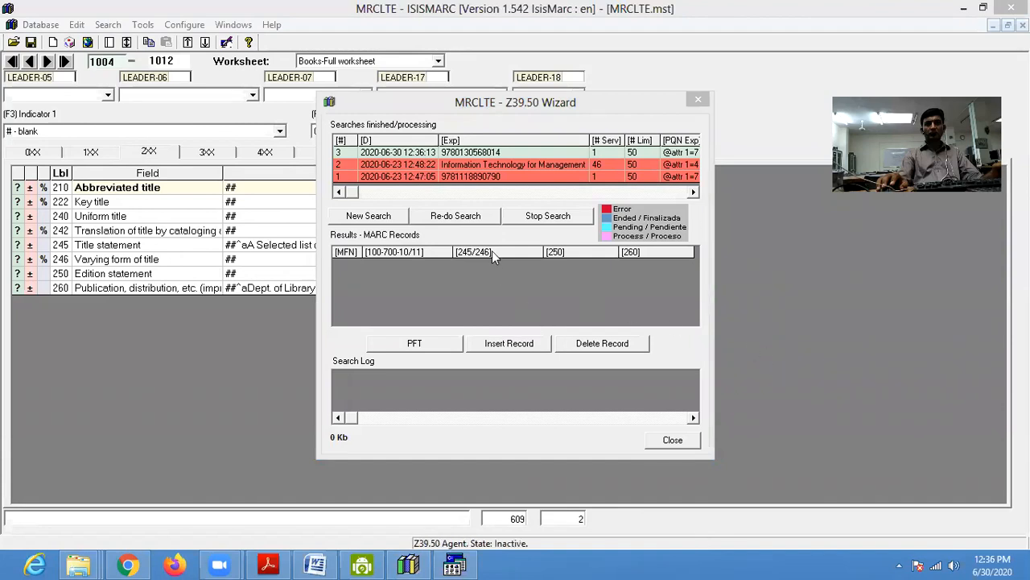
{"action": "left_click", "coordinate": [419, 152]}
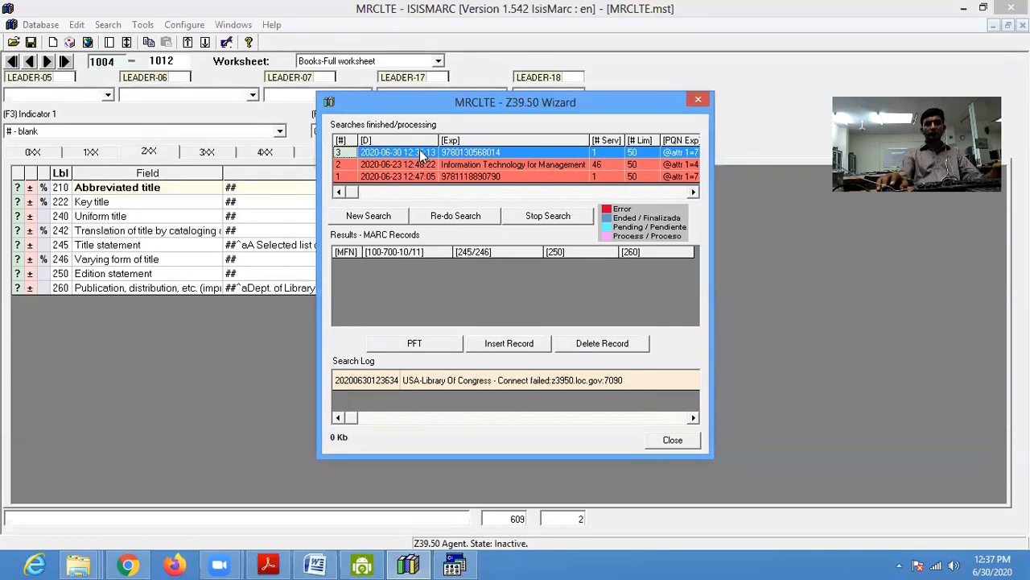
{"action": "left_click", "coordinate": [551, 380]}
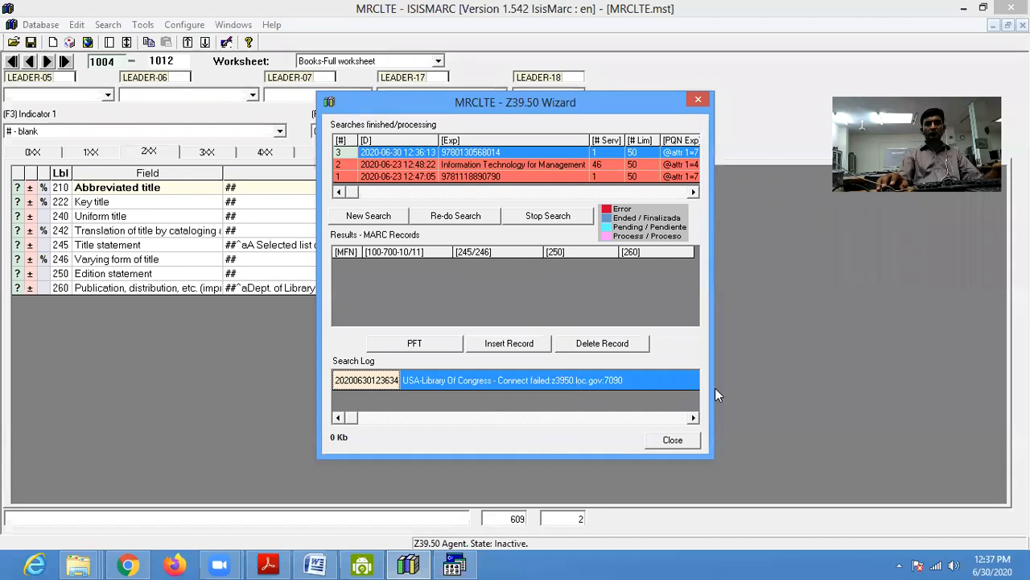
{"action": "left_click", "coordinate": [770, 411]}
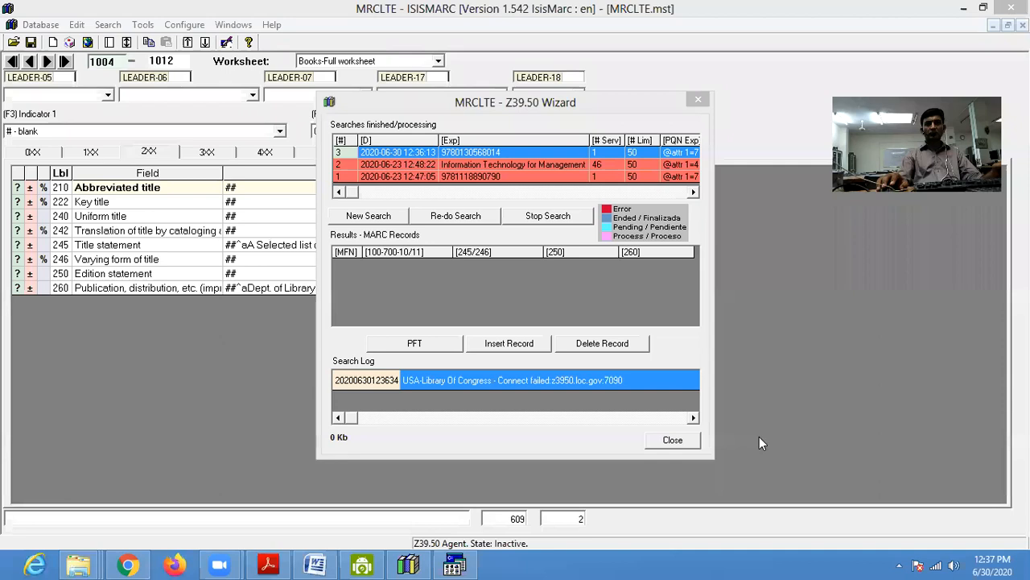
{"action": "left_click", "coordinate": [699, 103]}
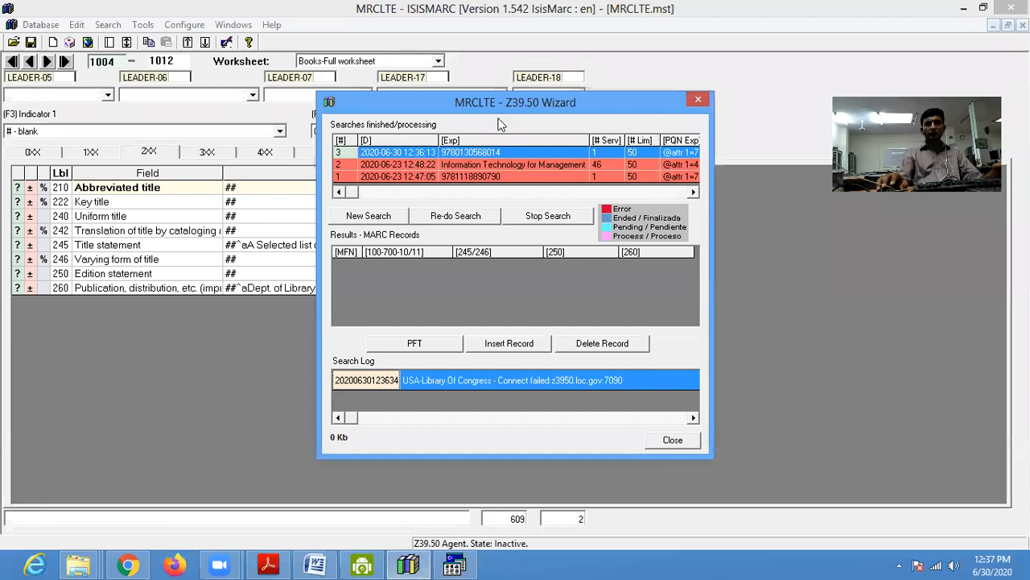
{"action": "left_click", "coordinate": [698, 100]}
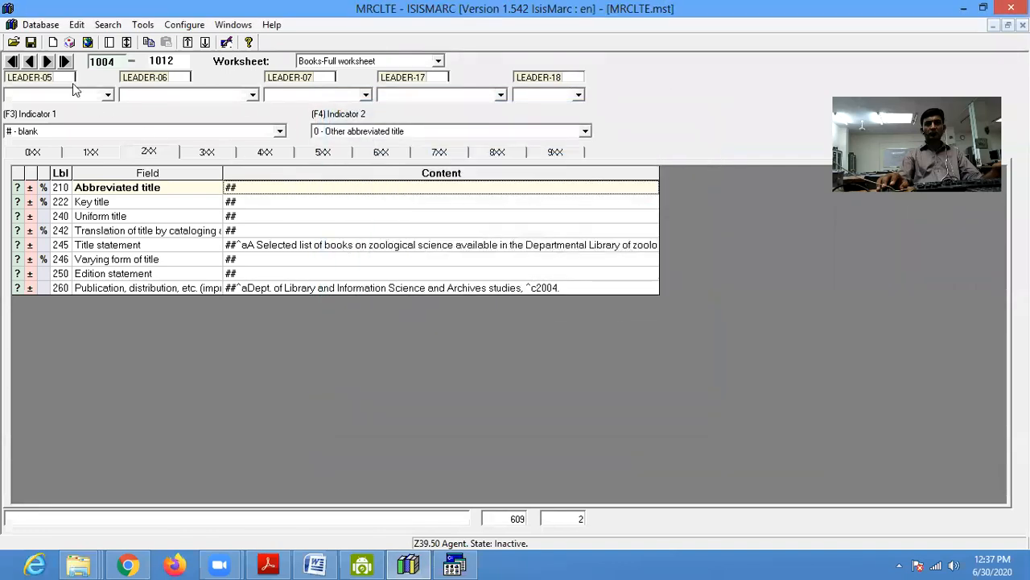
{"action": "left_click", "coordinate": [31, 30]}
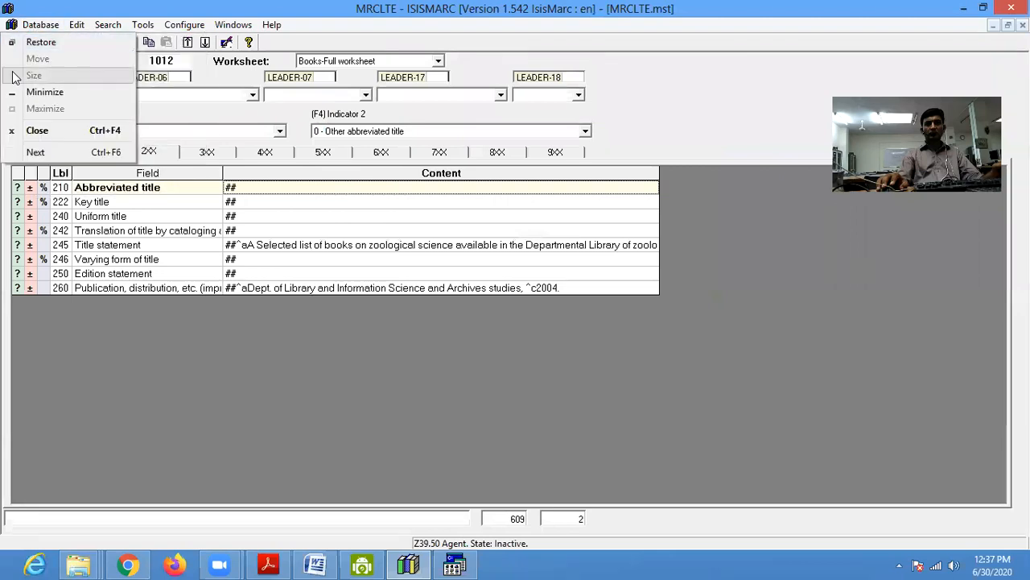
{"action": "left_click", "coordinate": [762, 316]}
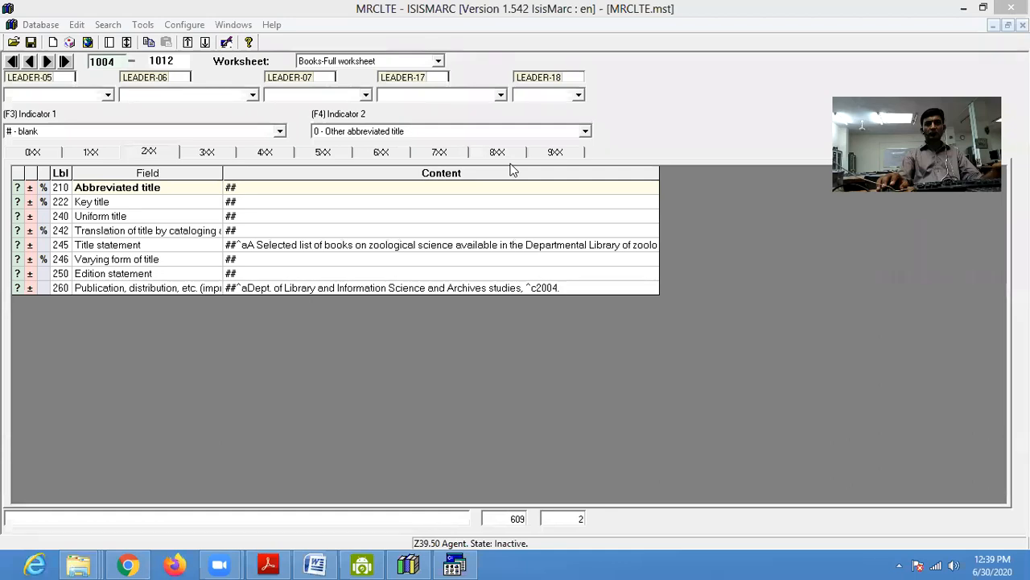
- Reopen the Z39.50 Wizard and review the search attributes available for a new search expression, without running a search
{"action": "left_click", "coordinate": [43, 25]}
{"action": "left_click", "coordinate": [56, 75]}
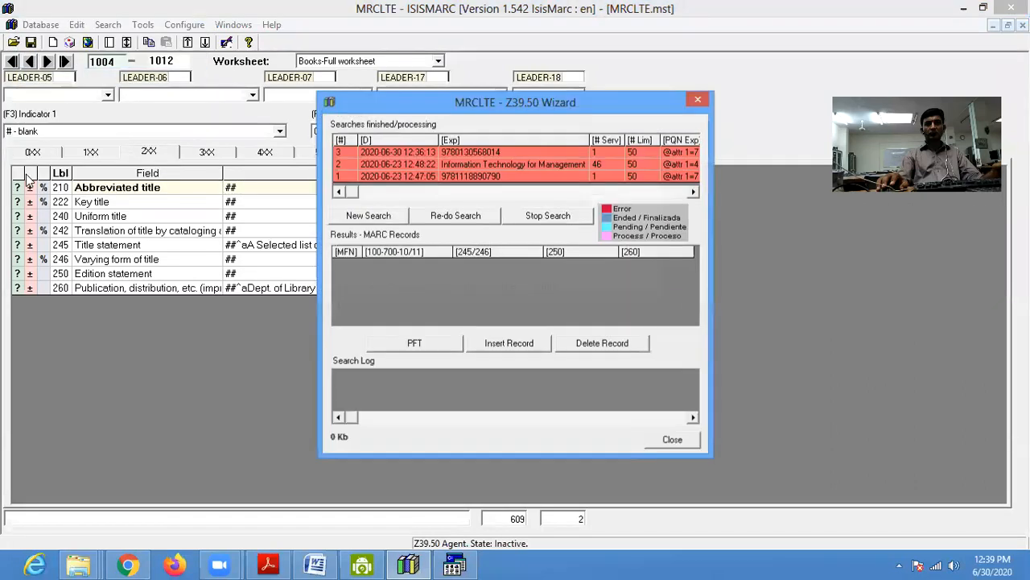
{"action": "left_click_drag", "start_coordinate": [427, 112], "coordinate": [335, 81]}
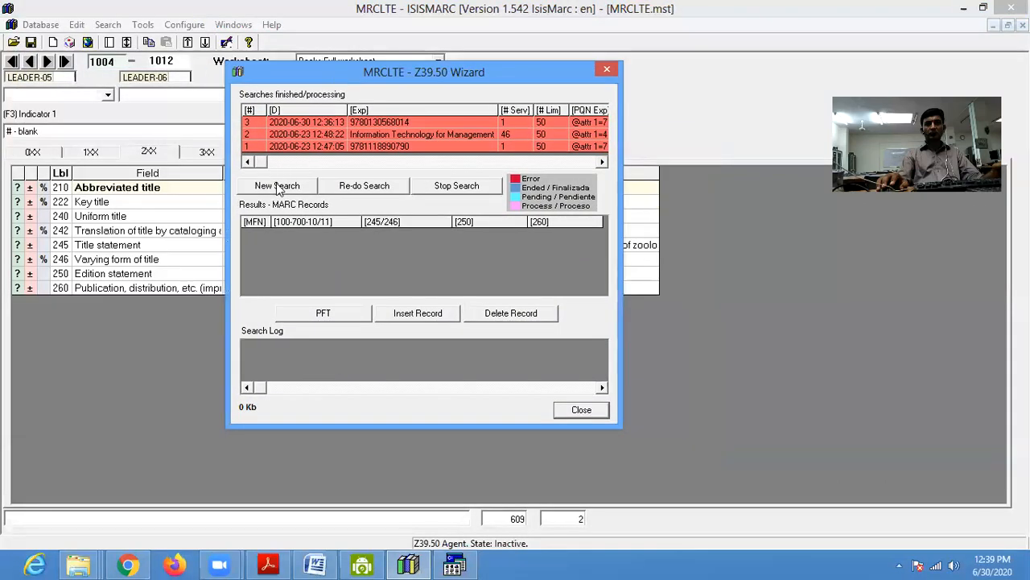
{"action": "left_click", "coordinate": [276, 185]}
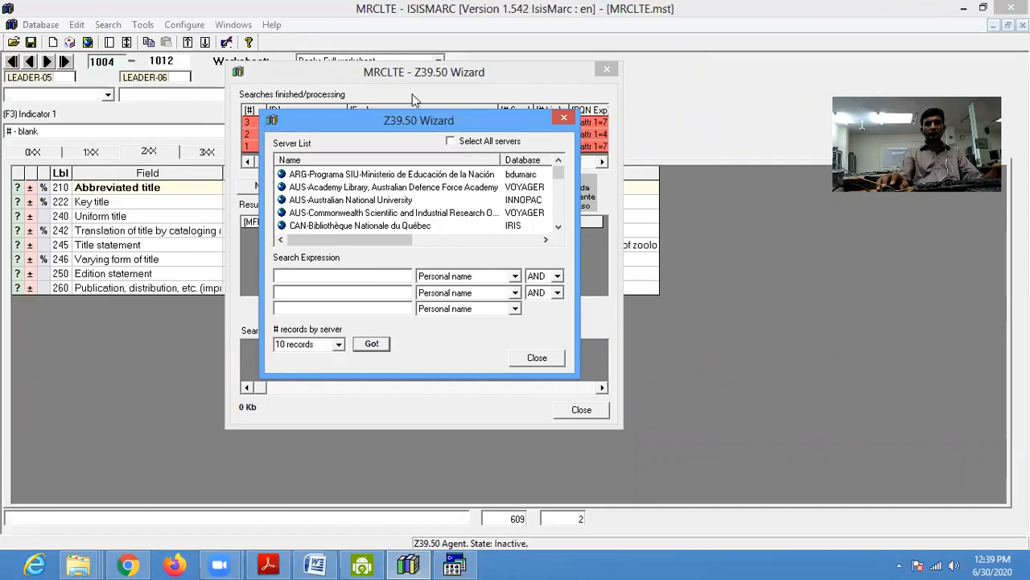
{"action": "left_click_drag", "start_coordinate": [474, 123], "coordinate": [414, 98]}
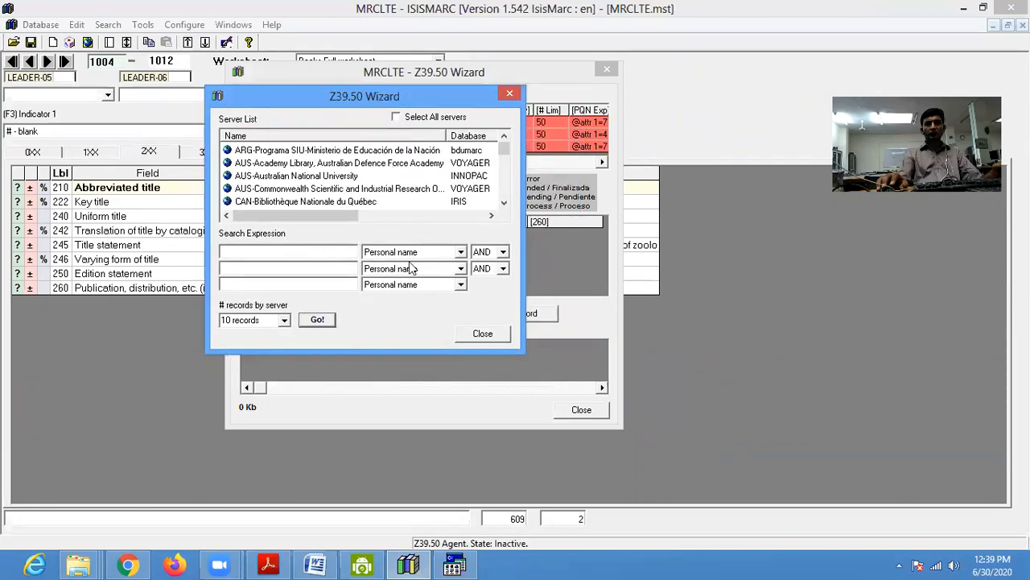
{"action": "left_click", "coordinate": [461, 253]}
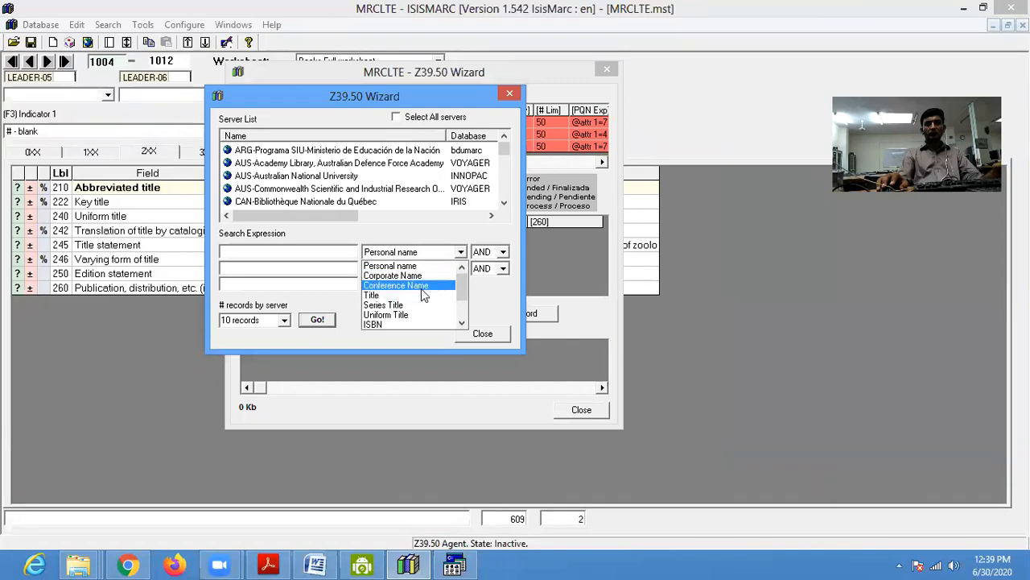
{"action": "left_click_drag", "start_coordinate": [463, 291], "coordinate": [443, 311]}
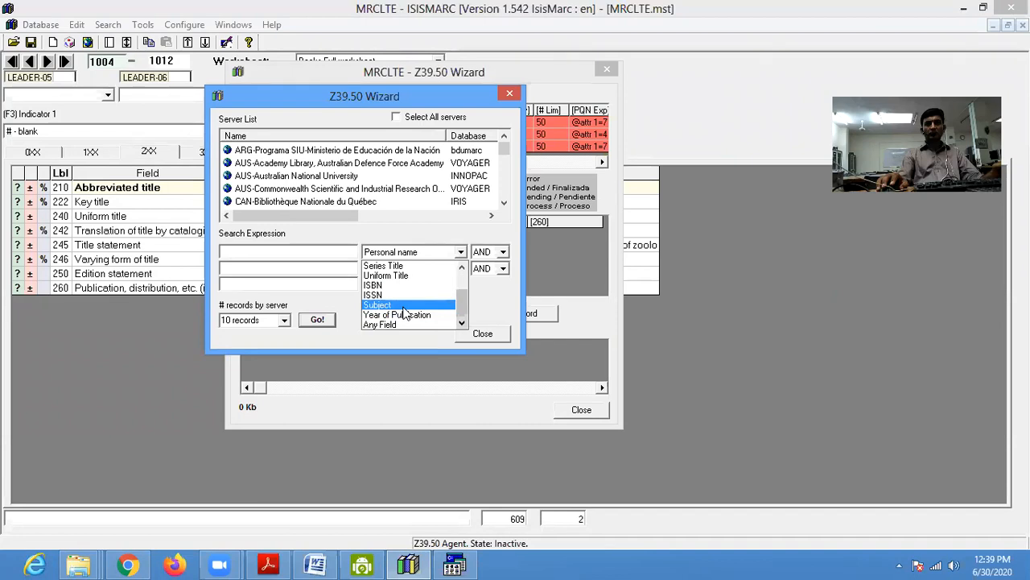
{"action": "left_click", "coordinate": [487, 343]}
{"action": "left_click", "coordinate": [486, 338]}
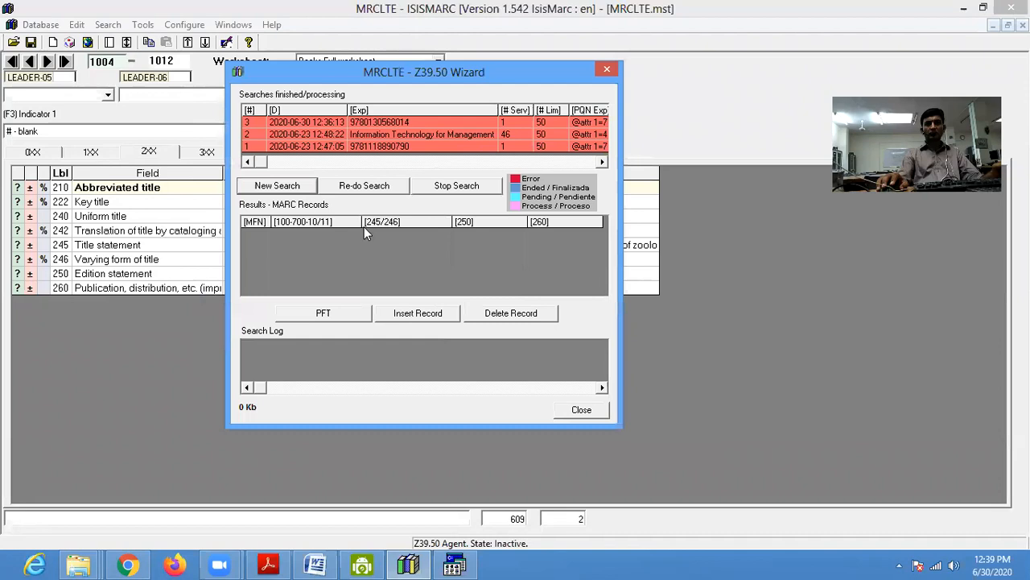
{"action": "left_click", "coordinate": [609, 71]}
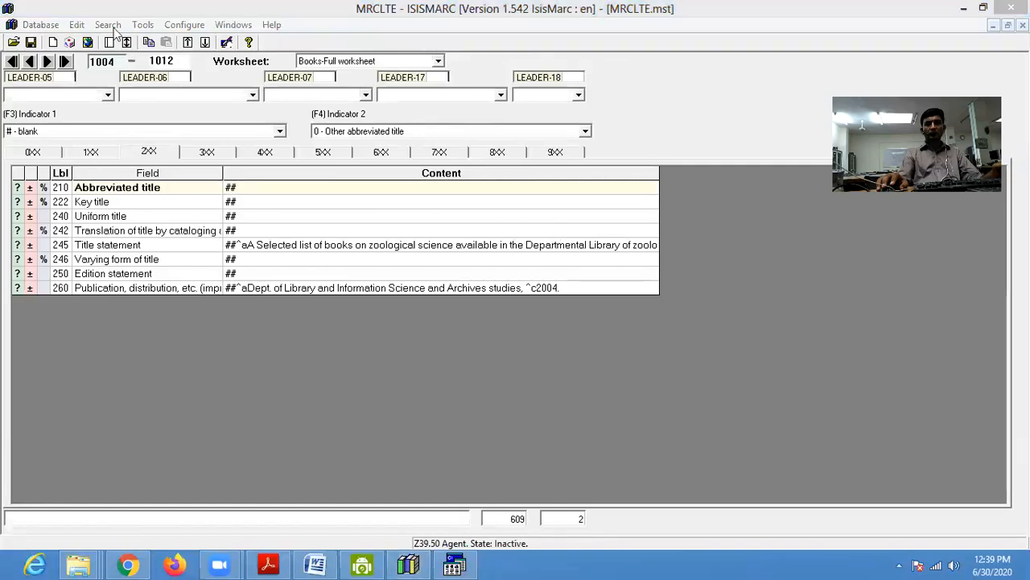
- Compare the Database commands of ISISMARC with those of CDS/ISIS for Windows
{"action": "left_click", "coordinate": [43, 26]}
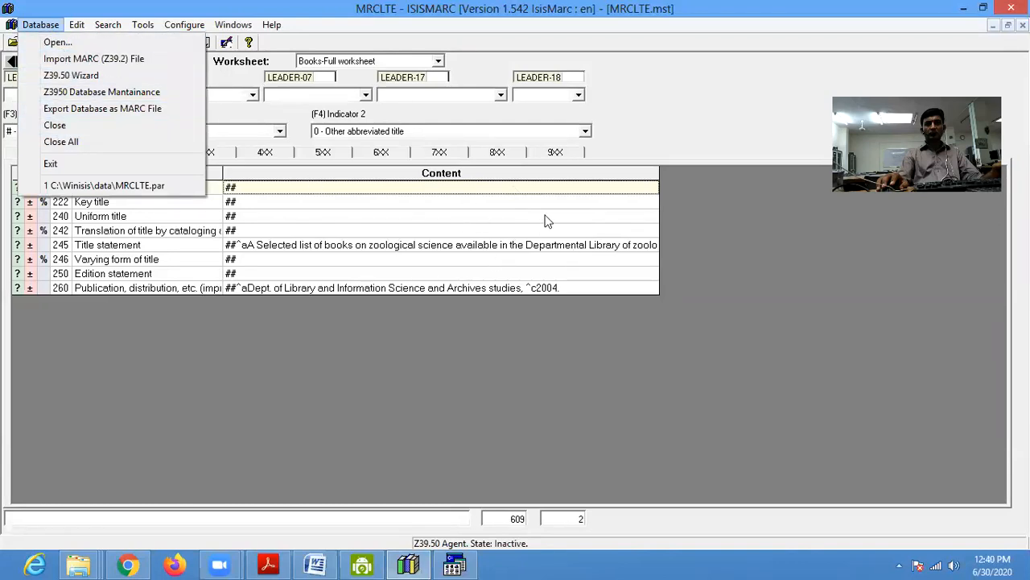
{"action": "left_click", "coordinate": [431, 192]}
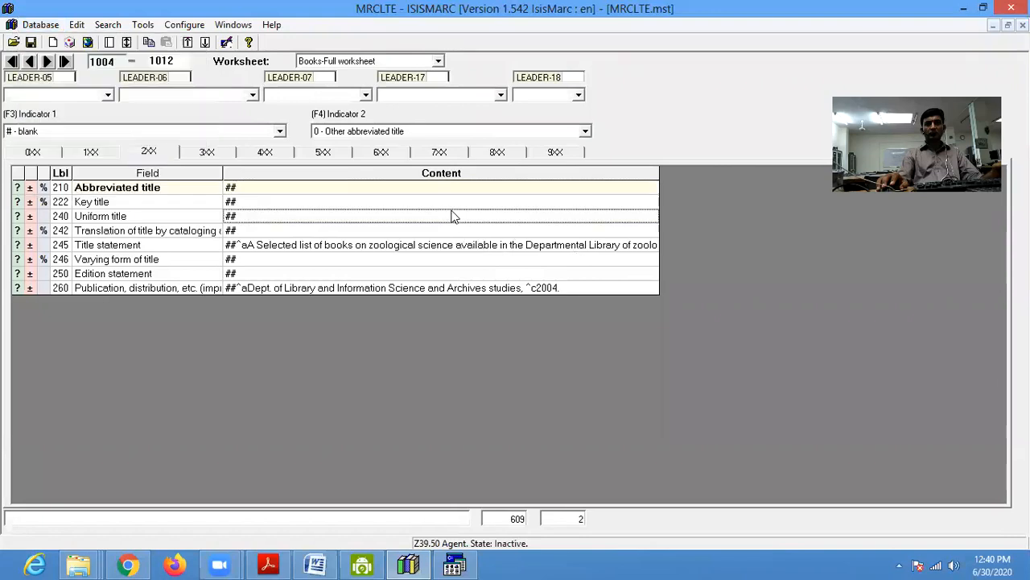
{"action": "left_click", "coordinate": [453, 218]}
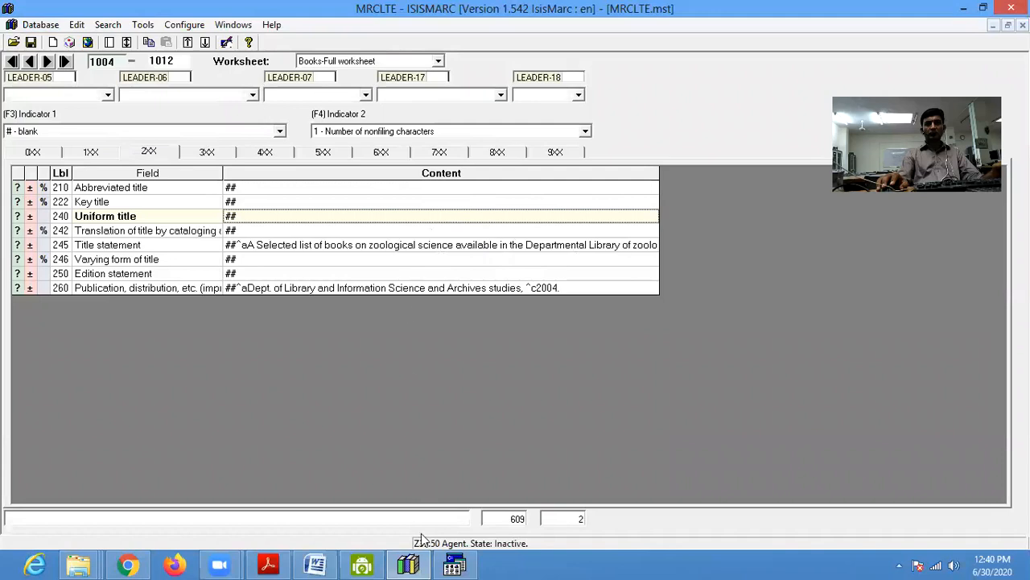
{"action": "left_click", "coordinate": [455, 563]}
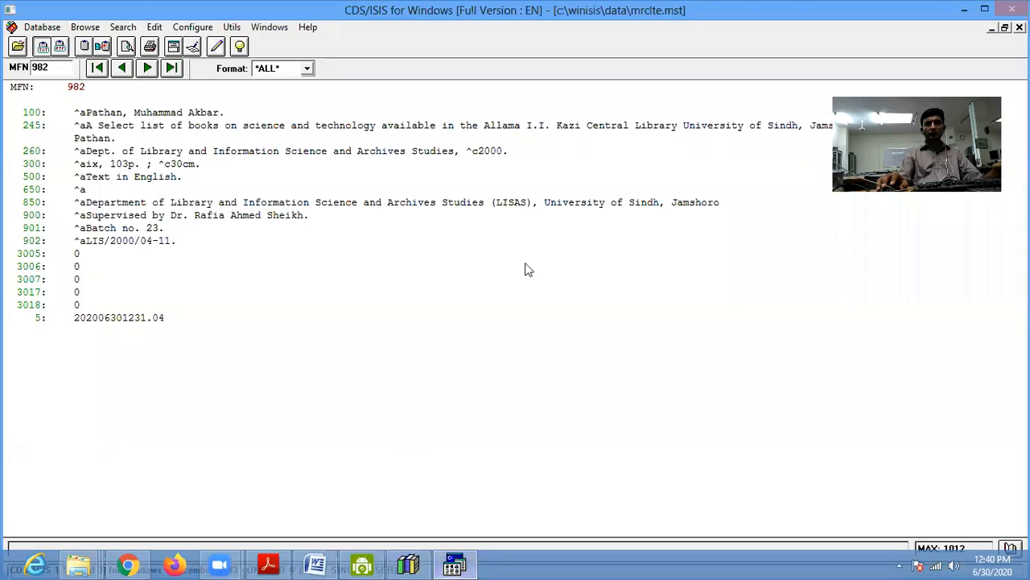
{"action": "left_click", "coordinate": [42, 26]}
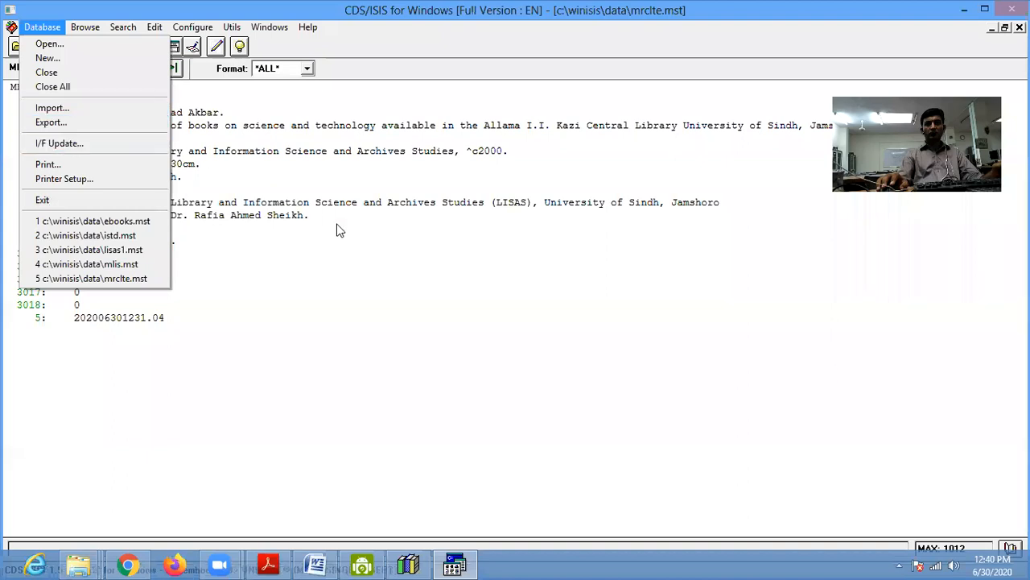
{"action": "left_click", "coordinate": [409, 563]}
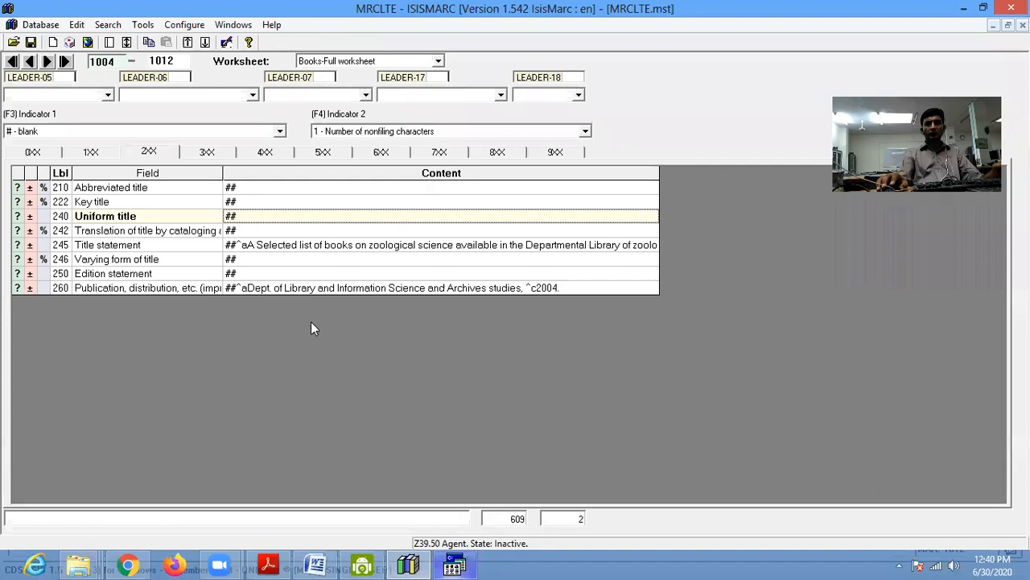
{"action": "left_click", "coordinate": [40, 25]}
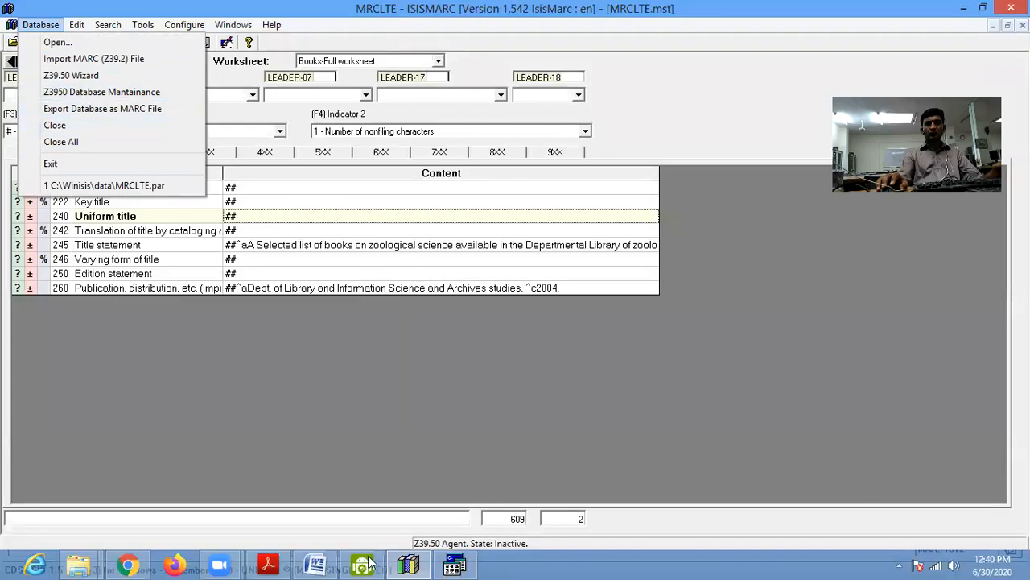
- Switch to CDS/ISIS and examine the output file type offered for exporting the mrclte database, without exporting it
{"action": "left_click", "coordinate": [454, 564]}
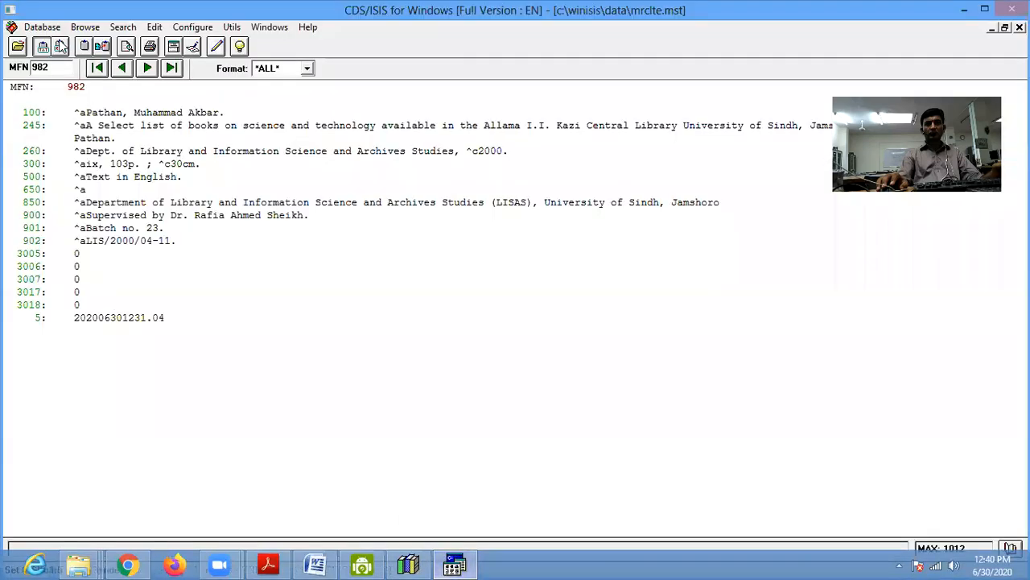
{"action": "left_click", "coordinate": [44, 27]}
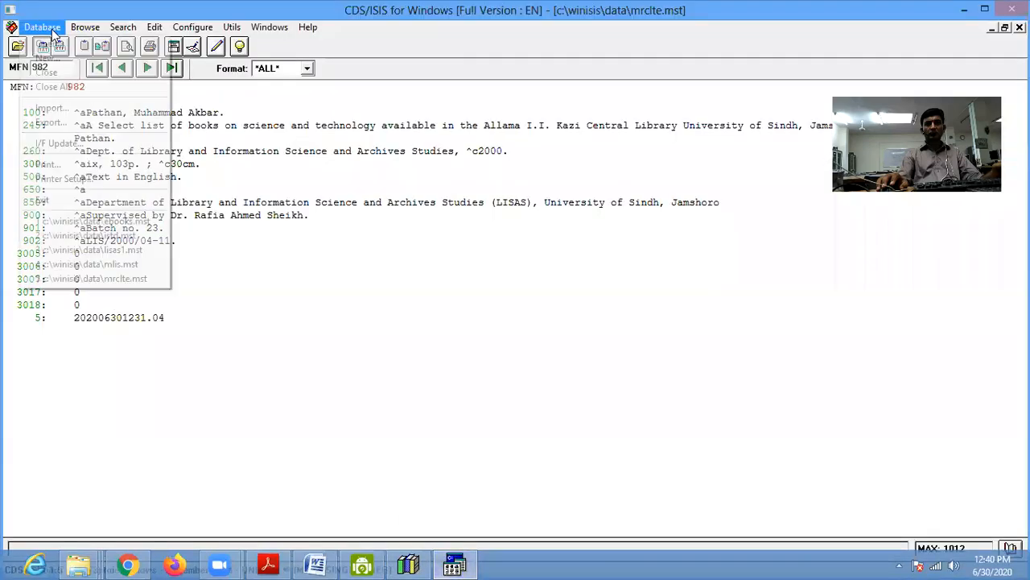
{"action": "left_click", "coordinate": [73, 120]}
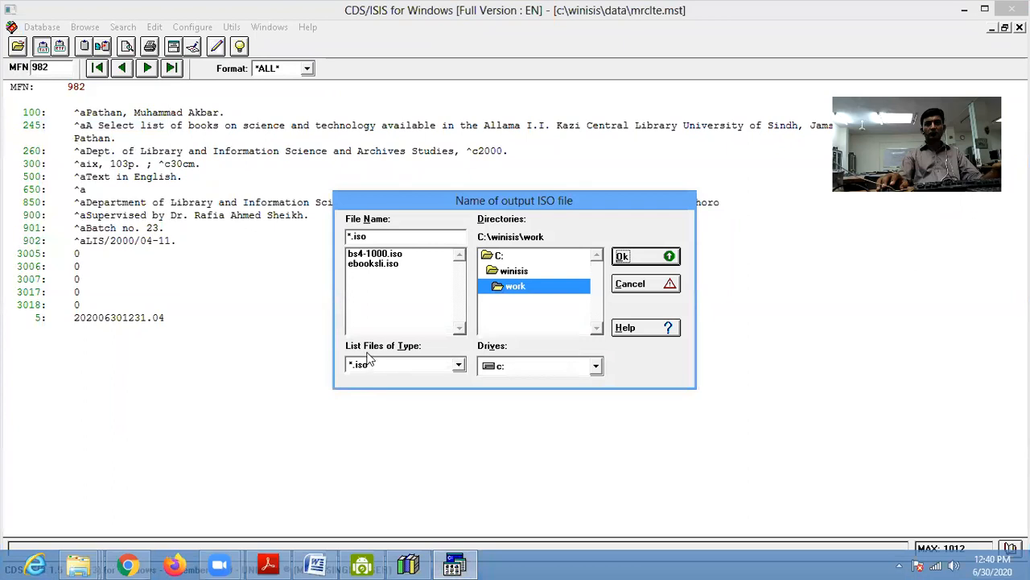
{"action": "left_click", "coordinate": [756, 270]}
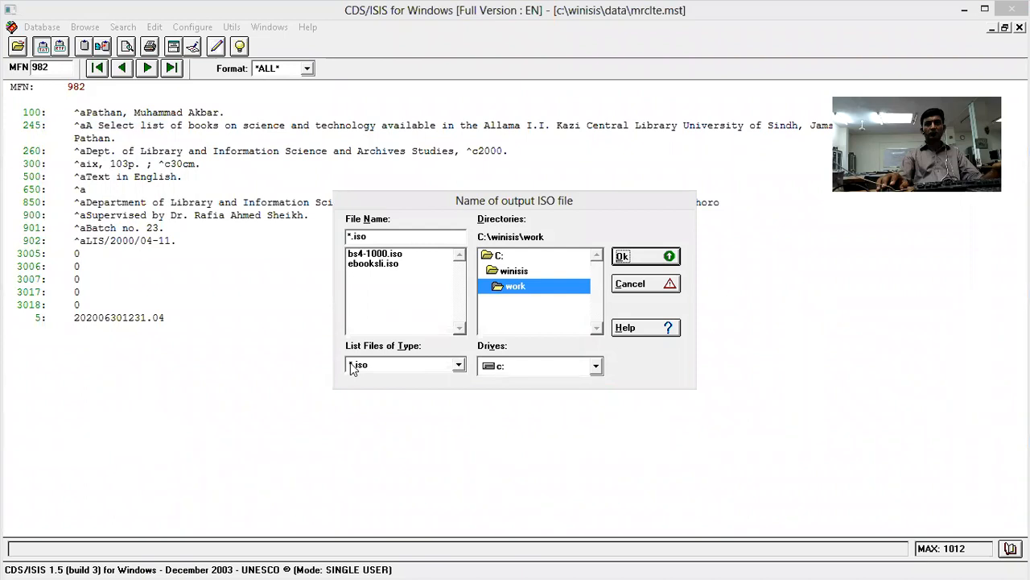
{"action": "left_click", "coordinate": [624, 286]}
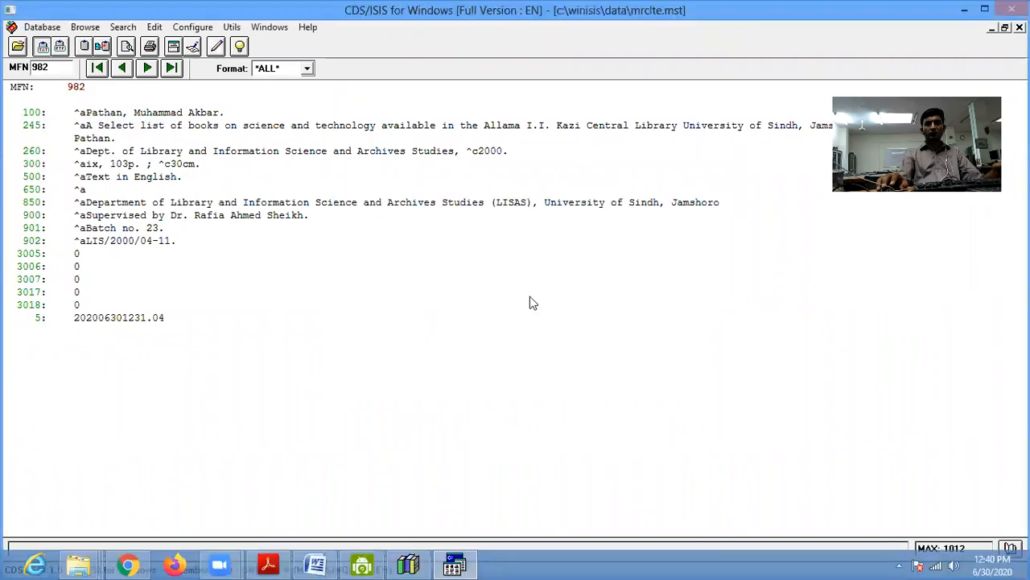
- Switch to ISISMARC and review the options for exporting the MRCLTE database as a MARC file, without running the export
{"action": "left_click", "coordinate": [408, 564]}
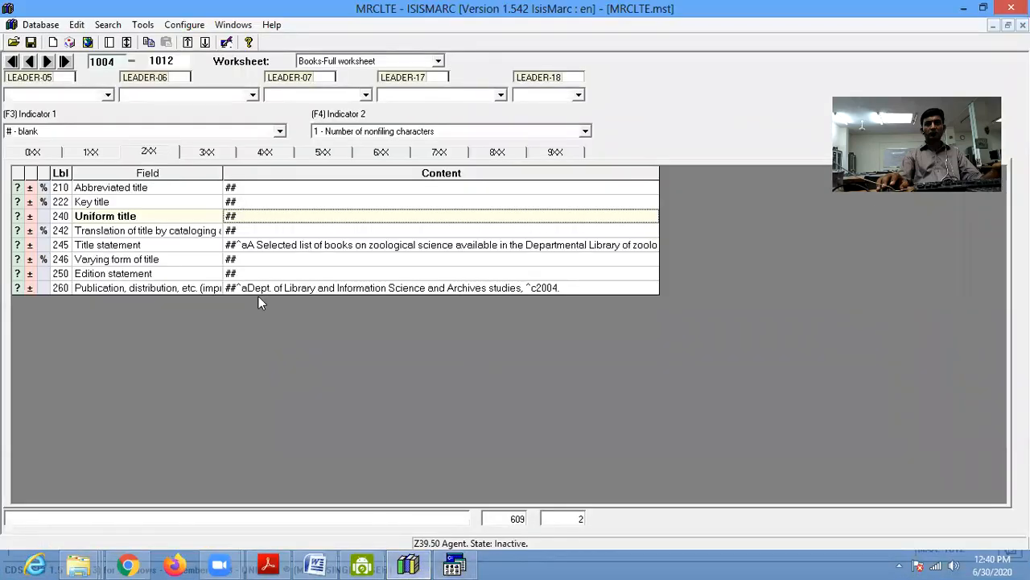
{"action": "left_click", "coordinate": [34, 26]}
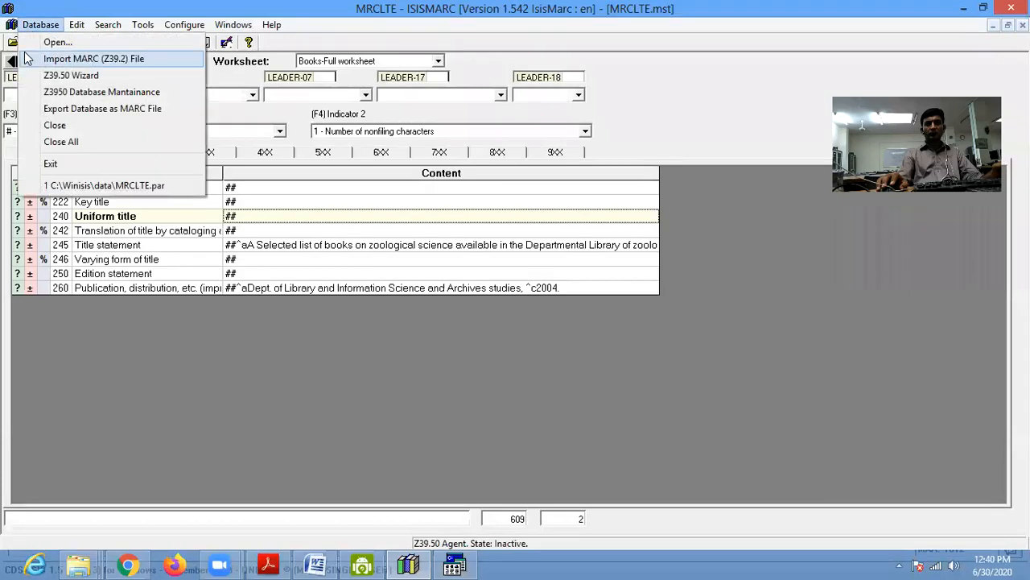
{"action": "left_click", "coordinate": [83, 110]}
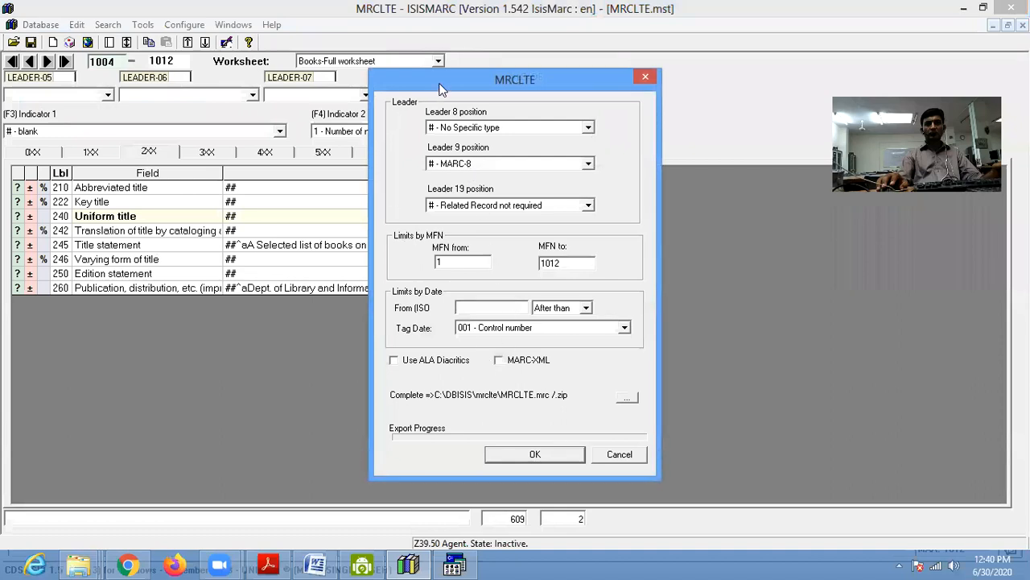
{"action": "left_click_drag", "start_coordinate": [442, 88], "coordinate": [314, 56]}
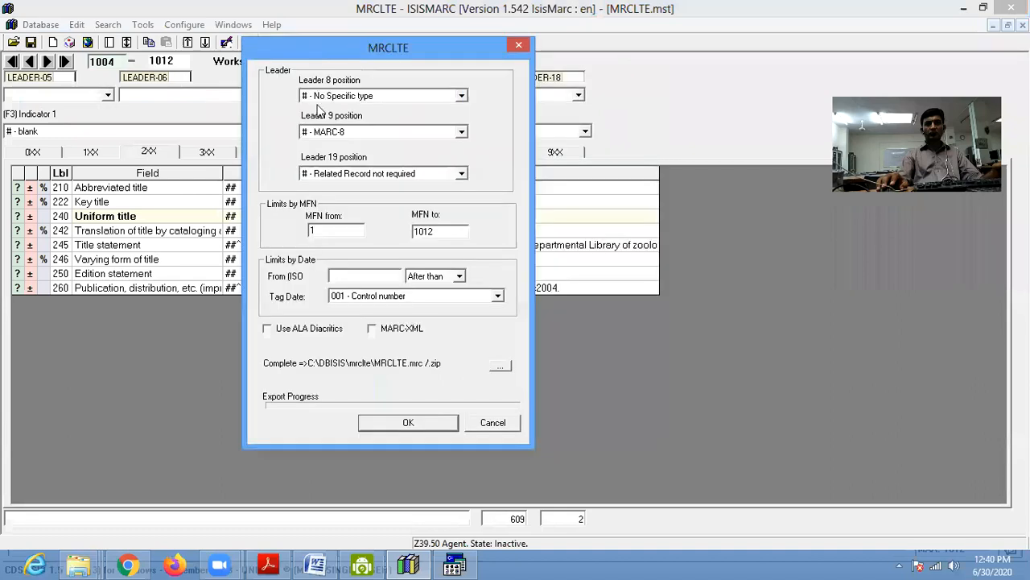
{"action": "left_click", "coordinate": [493, 424]}
{"action": "left_click", "coordinate": [40, 25]}
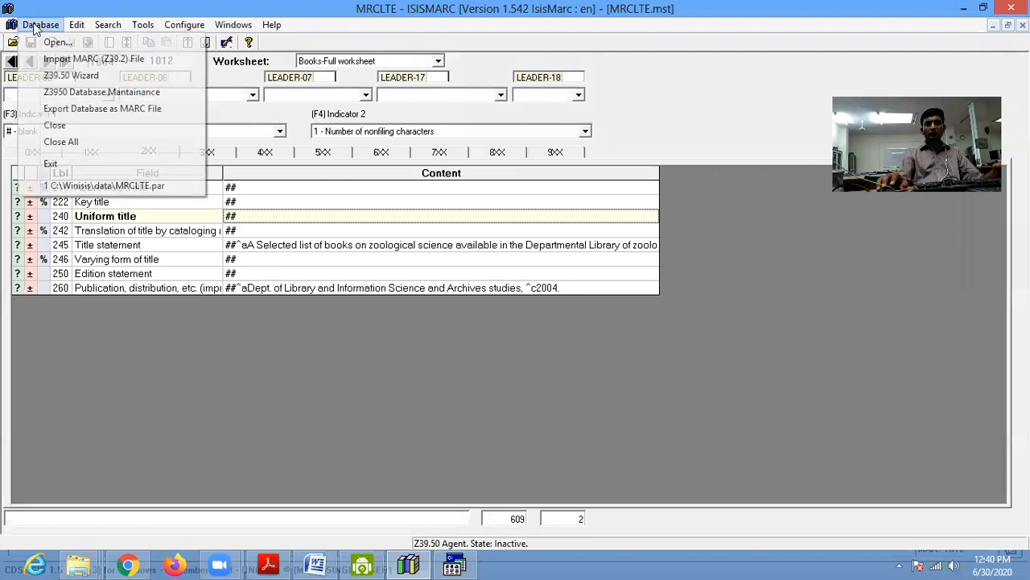
{"action": "left_click", "coordinate": [70, 112]}
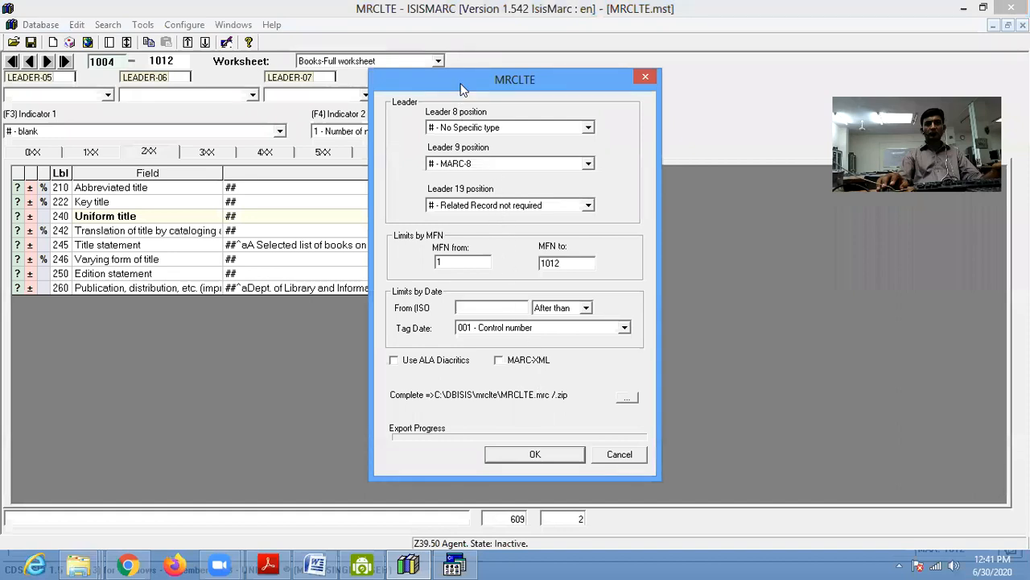
{"action": "left_click", "coordinate": [619, 454]}
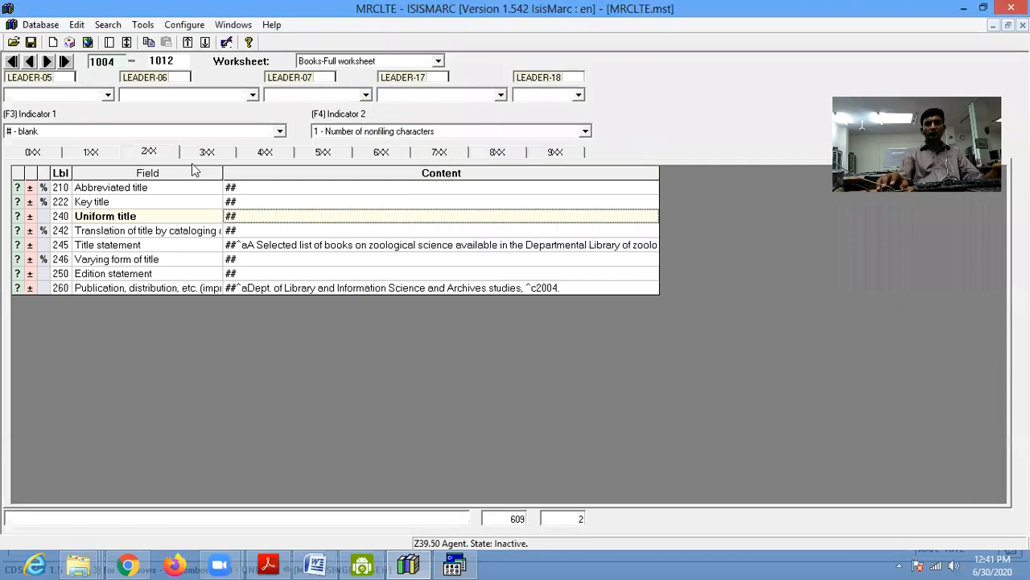
- Set up a MARC file export of MRCLTE with Leader 8 as No Specific type, limited to MFN 1 to 100
{"action": "left_click", "coordinate": [36, 29]}
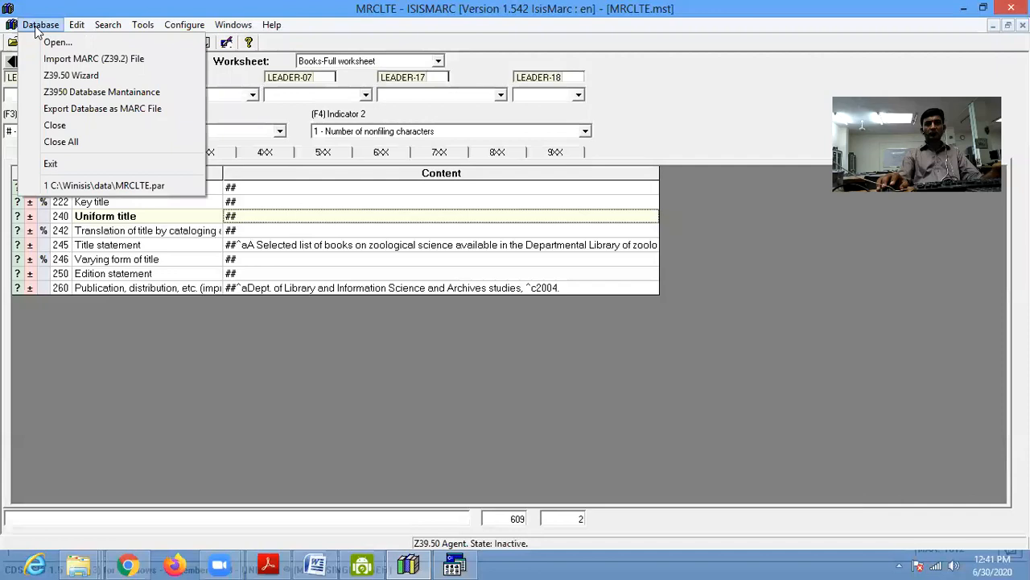
{"action": "left_click", "coordinate": [123, 112]}
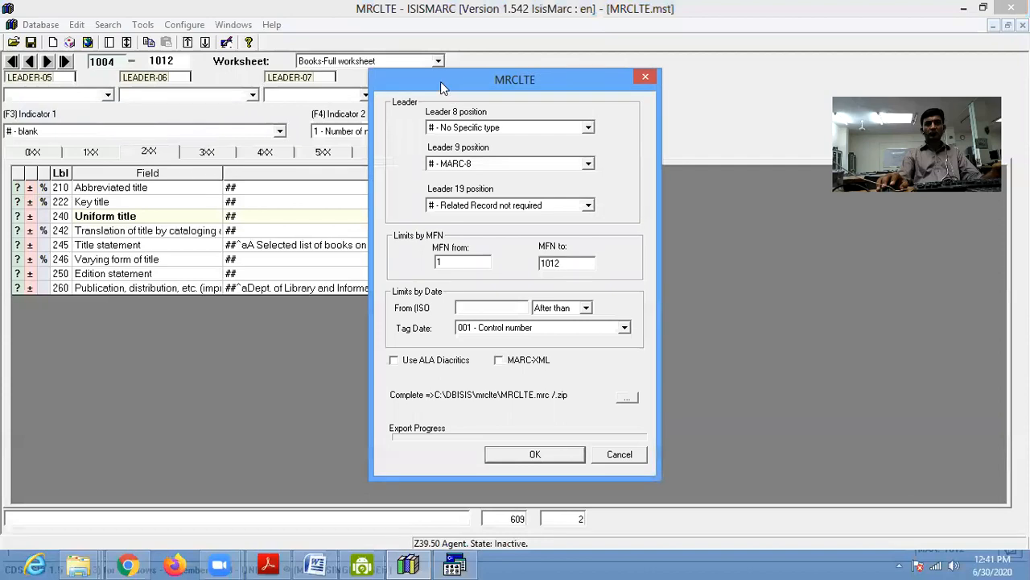
{"action": "left_click_drag", "start_coordinate": [440, 81], "coordinate": [266, 34]}
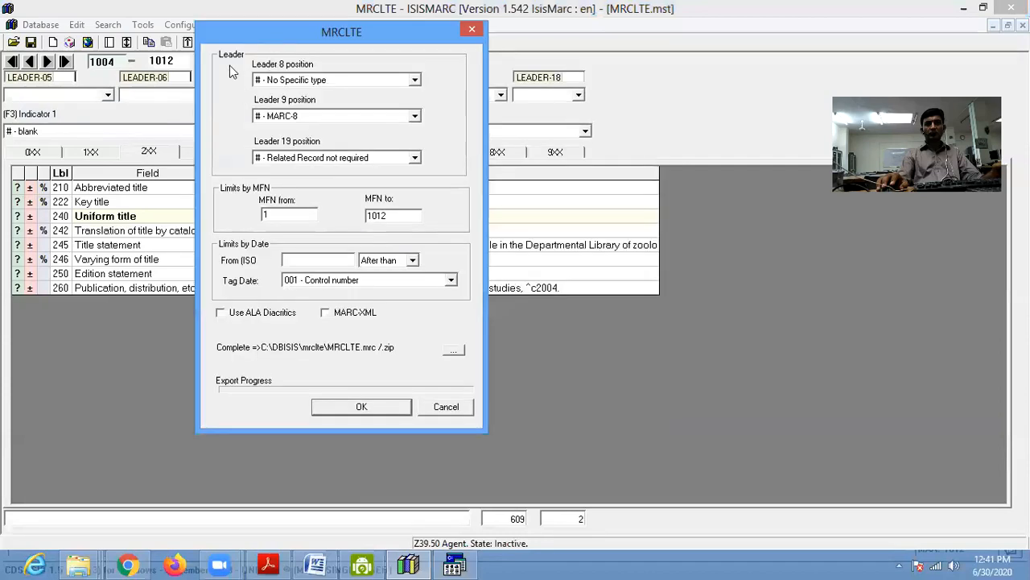
{"action": "left_click", "coordinate": [329, 78]}
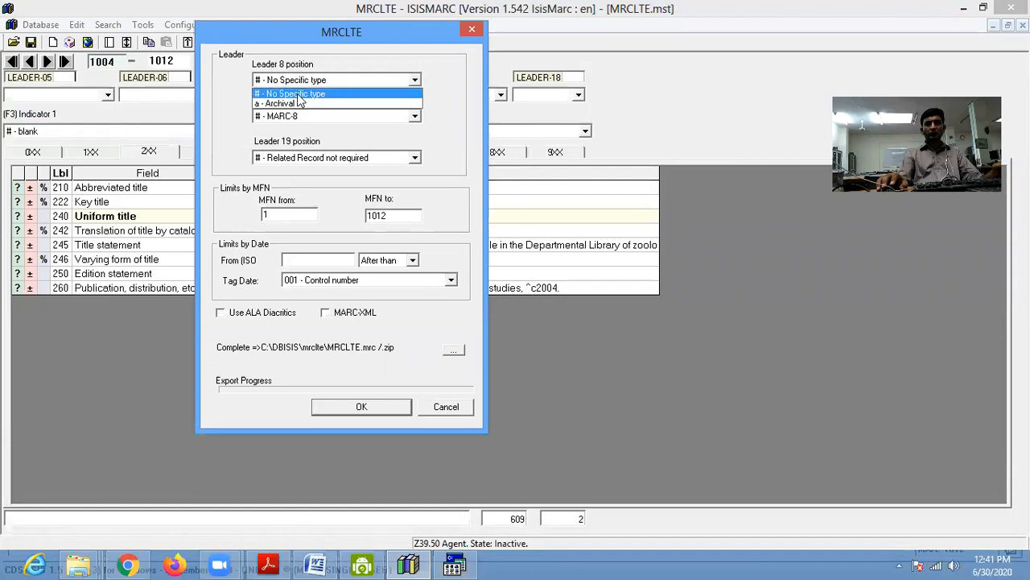
{"action": "left_click", "coordinate": [298, 95]}
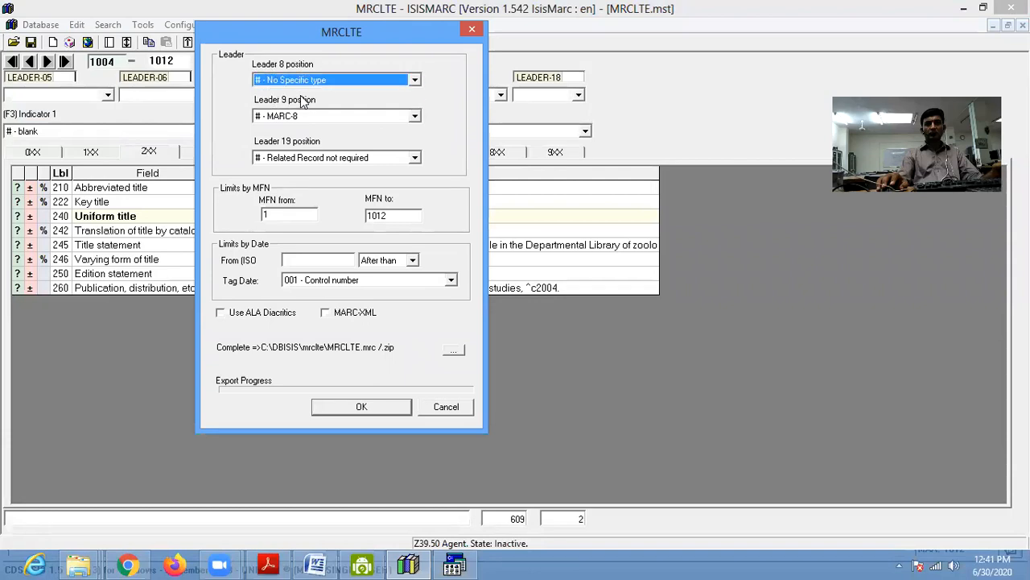
{"action": "left_click", "coordinate": [277, 213]}
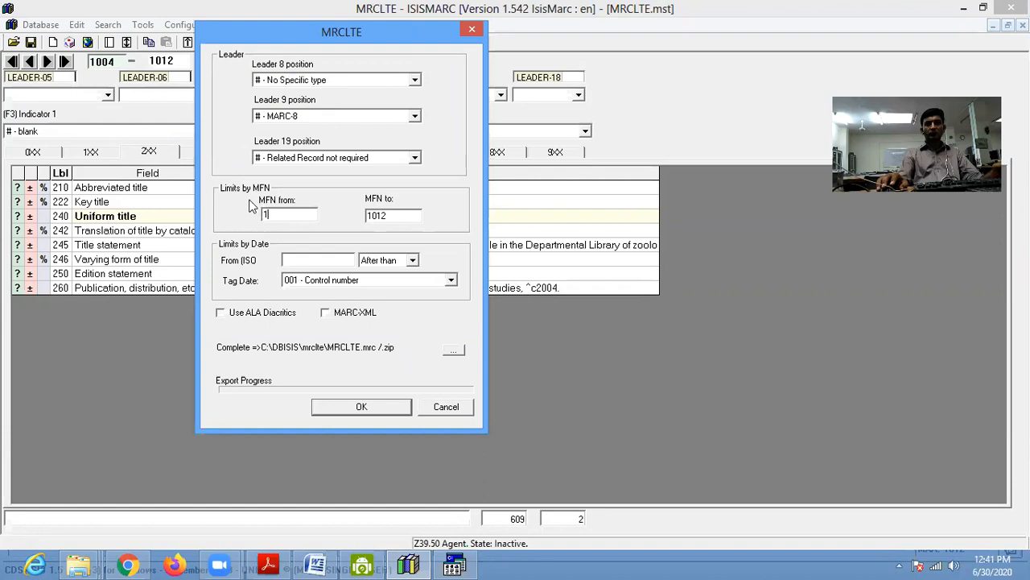
{"action": "double_click", "coordinate": [390, 216]}
{"action": "type", "text": "100"}
- Set the export's tag date to 005 - Date and time of latest transaction and check the other tag options
{"action": "left_click", "coordinate": [315, 282]}
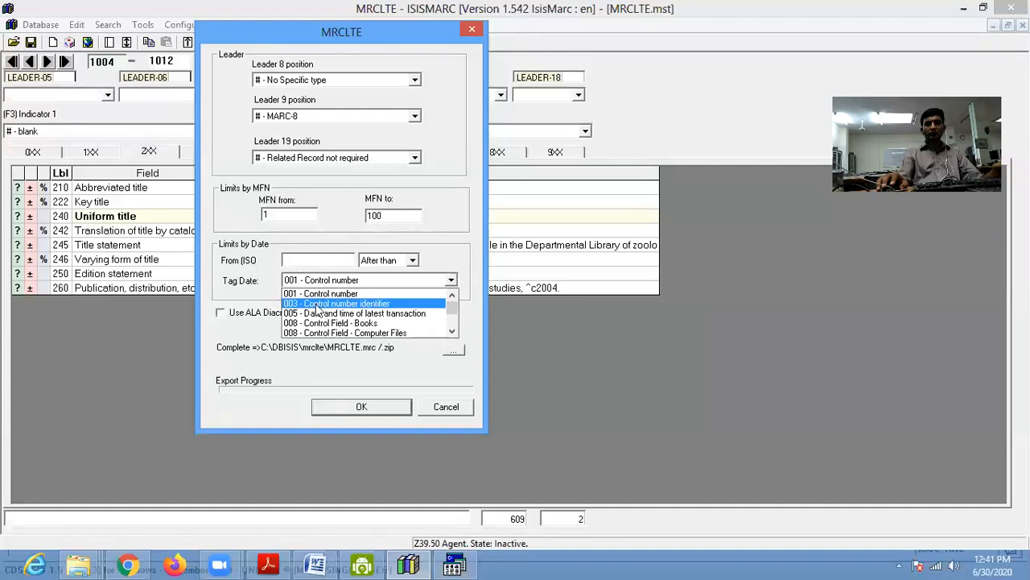
{"action": "left_click", "coordinate": [334, 313]}
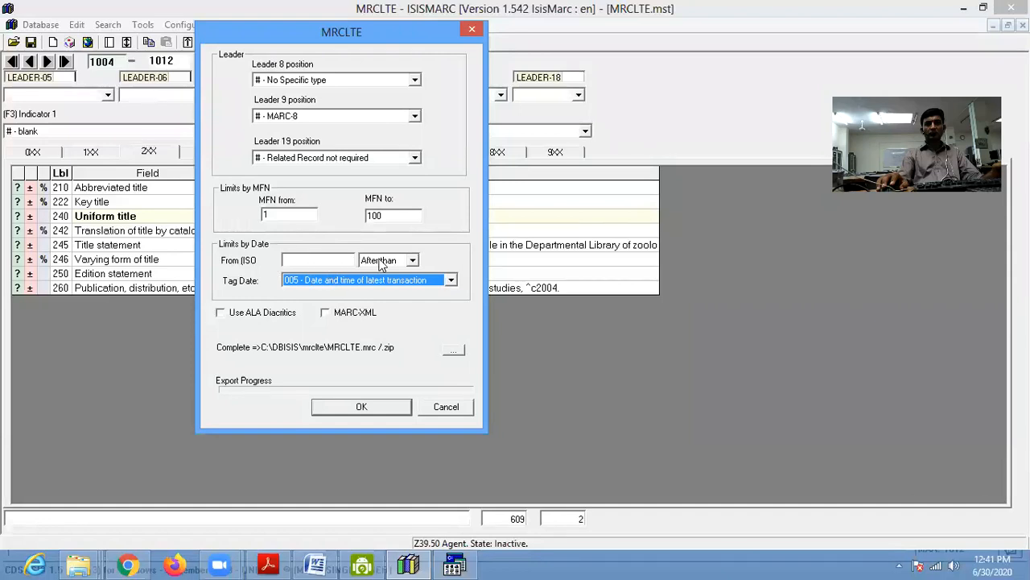
{"action": "left_click", "coordinate": [308, 262]}
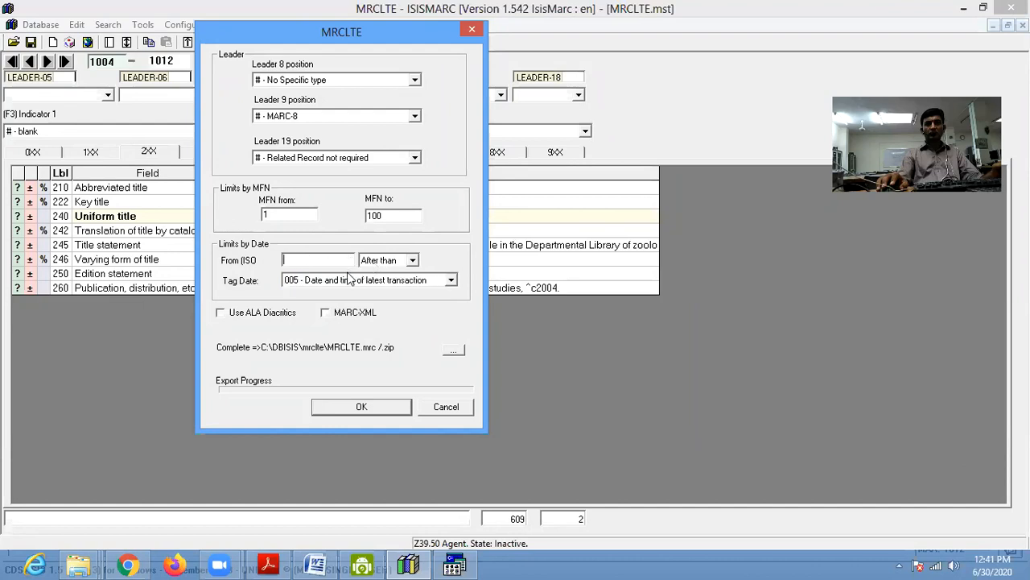
{"action": "left_click", "coordinate": [347, 280]}
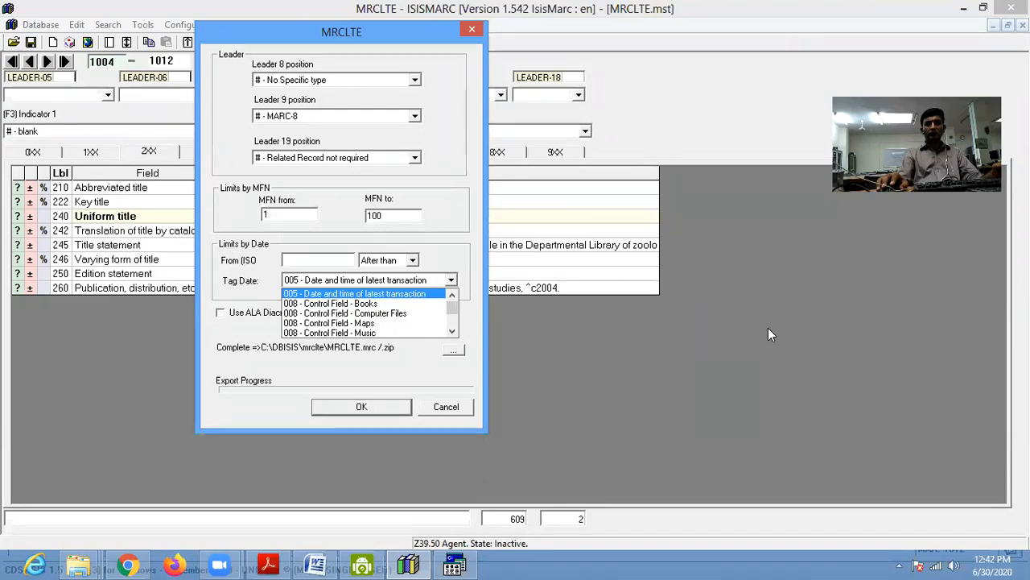
{"action": "left_click", "coordinate": [409, 285]}
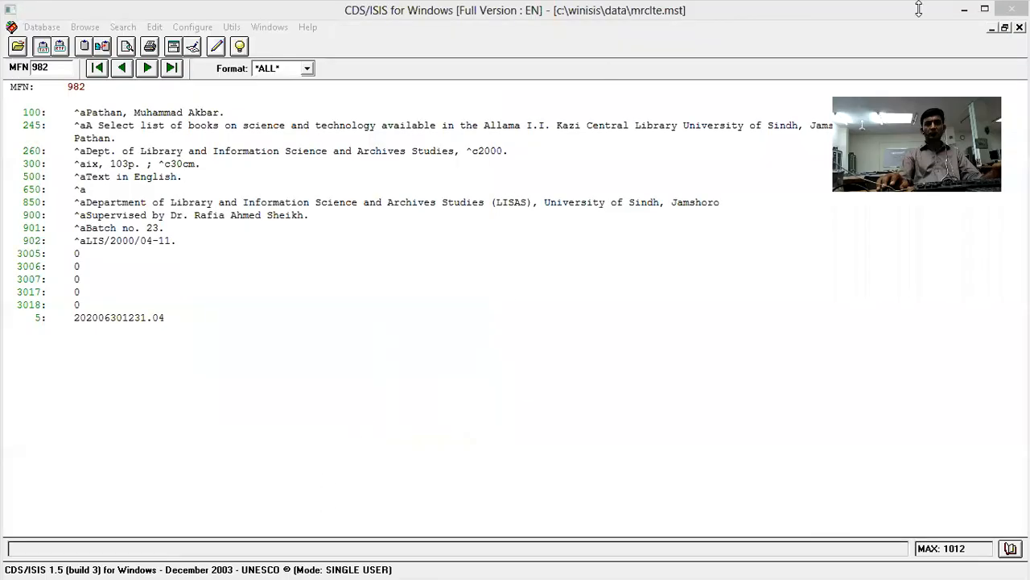
- Clear the open windows to reach the desktop, relaunch ISISMARC and maximize the MRCLTE database window
{"action": "left_click", "coordinate": [965, 9]}
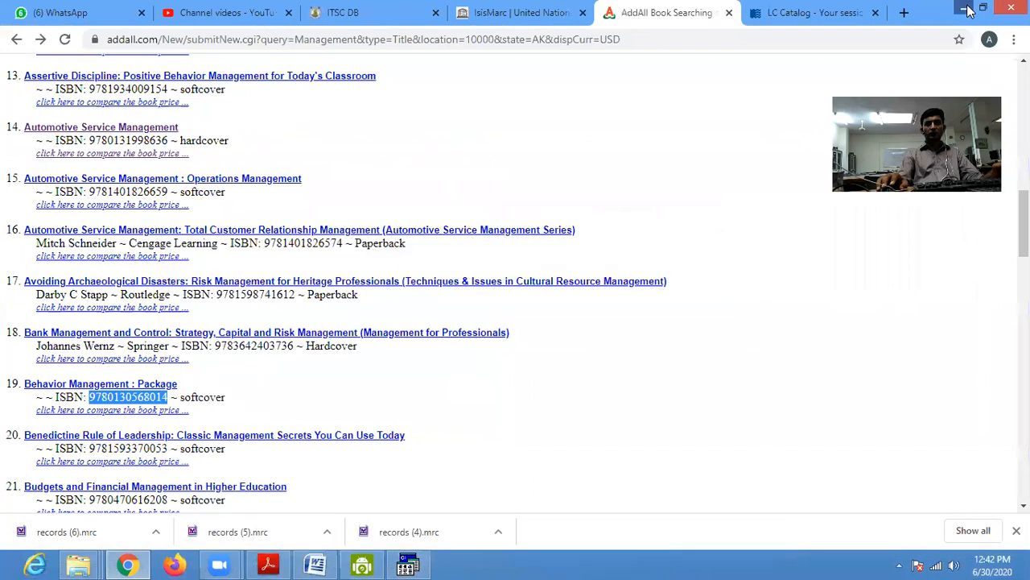
{"action": "left_click", "coordinate": [966, 9]}
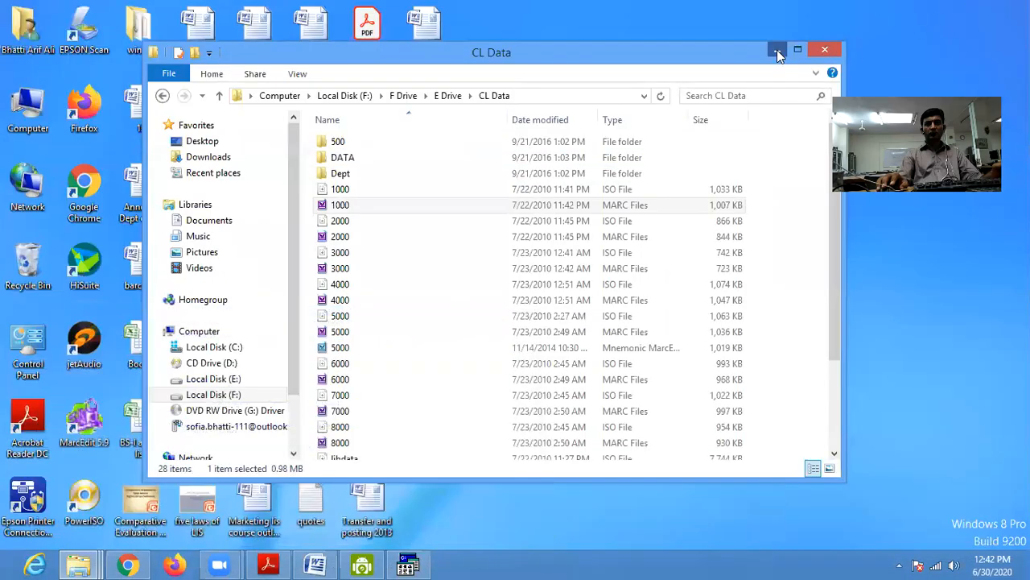
{"action": "left_click", "coordinate": [777, 50]}
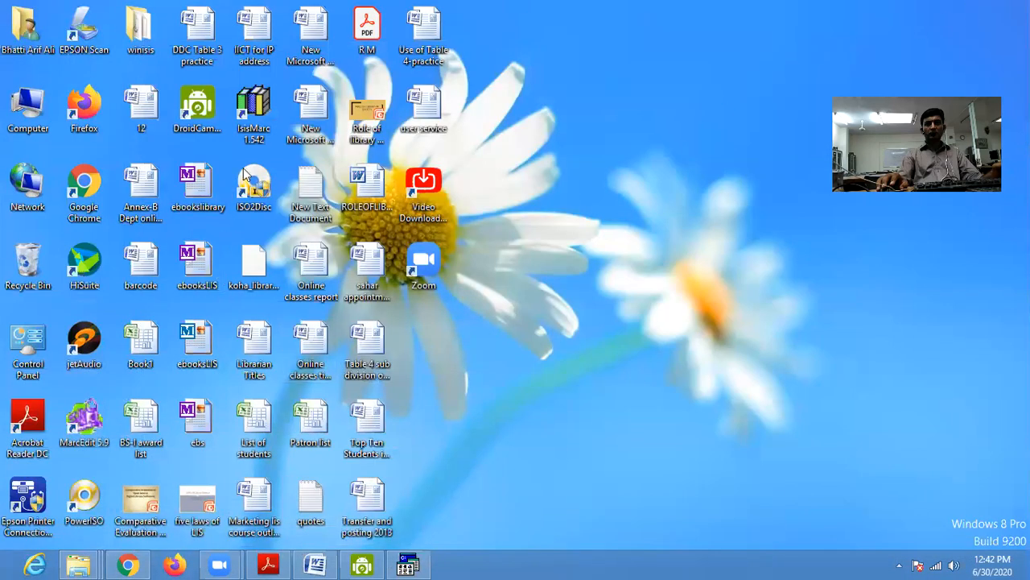
{"action": "double_click", "coordinate": [254, 112]}
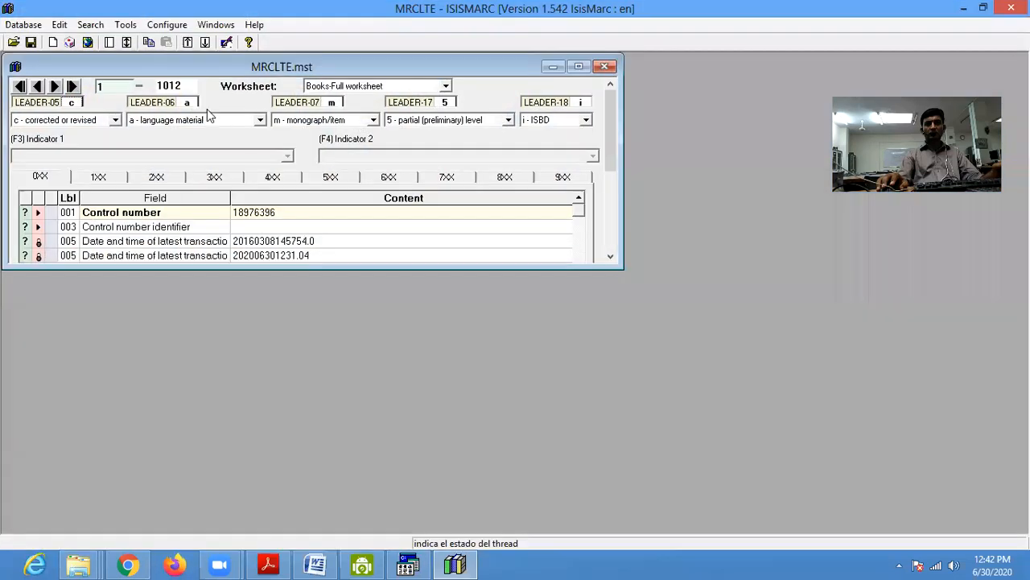
{"action": "double_click", "coordinate": [193, 67]}
- Export MRCLTE records MFN 1 to 100 as a MARC file with the default leader and tag date options
{"action": "left_click", "coordinate": [40, 24]}
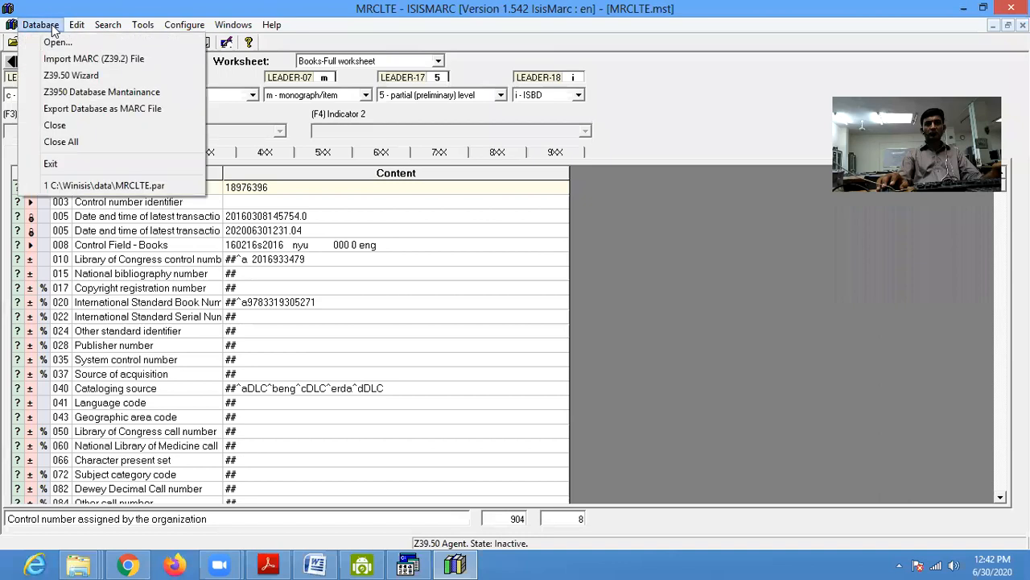
{"action": "left_click", "coordinate": [69, 108]}
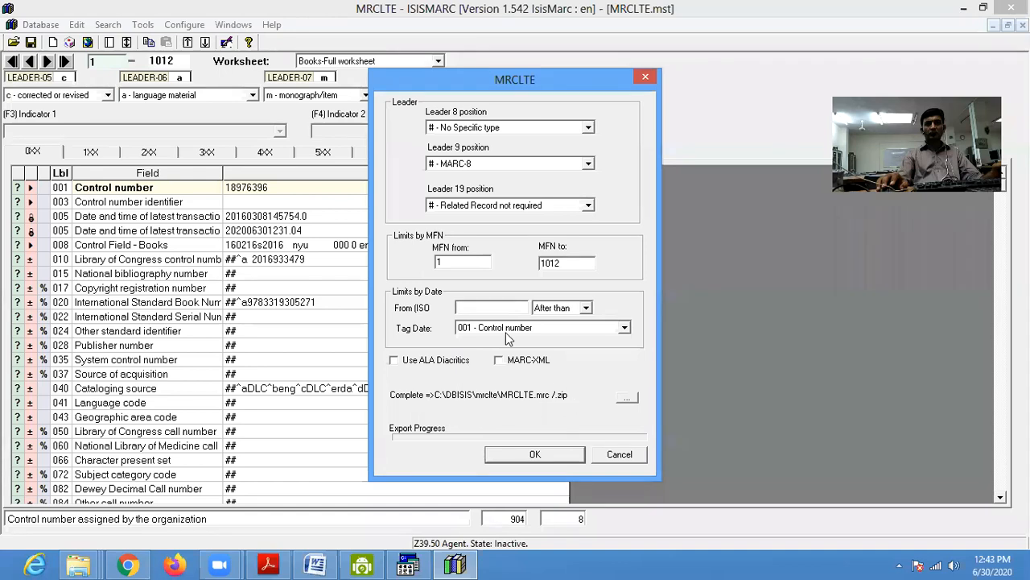
{"action": "double_click", "coordinate": [571, 263]}
{"action": "type", "text": "10"}
{"action": "left_click", "coordinate": [534, 455]}
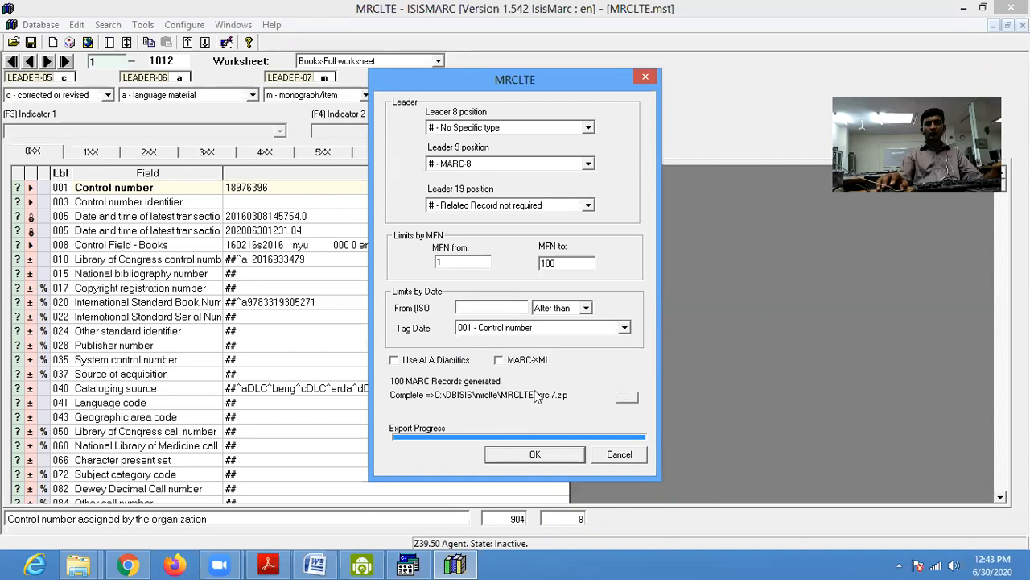
- Switch to File Explorer and look for the exported file in the C:\WINISIS\Isismarc folder, returning to drive C
{"action": "left_click", "coordinate": [86, 566]}
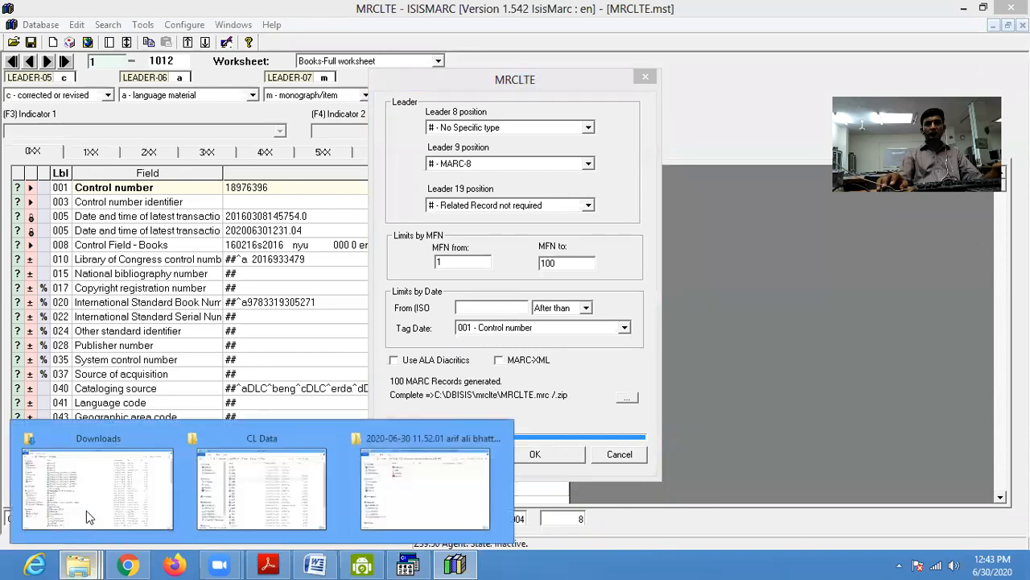
{"action": "left_click", "coordinate": [111, 526]}
{"action": "left_click", "coordinate": [76, 300]}
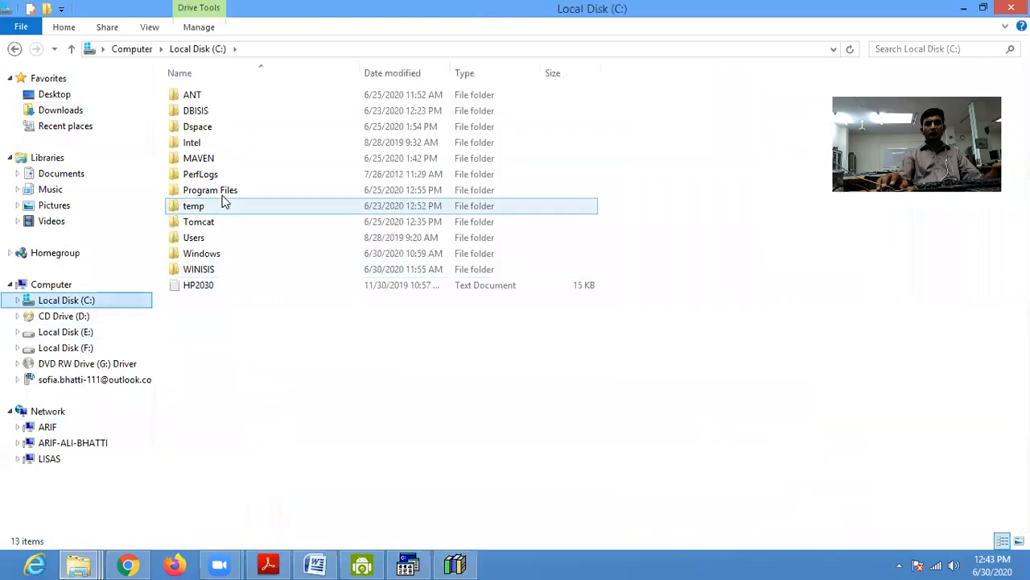
{"action": "double_click", "coordinate": [192, 268]}
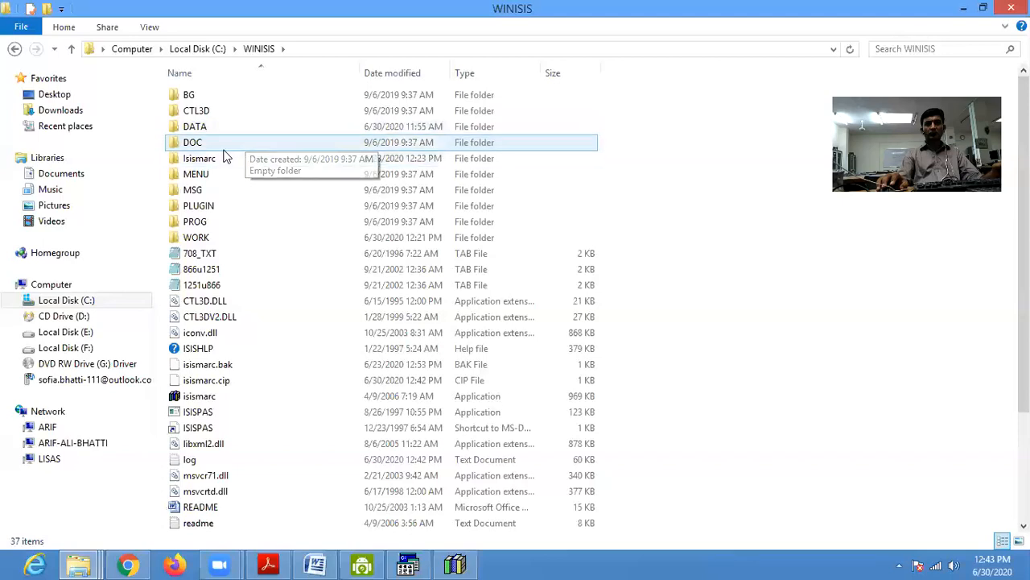
{"action": "double_click", "coordinate": [195, 161]}
{"action": "left_click", "coordinate": [205, 163]}
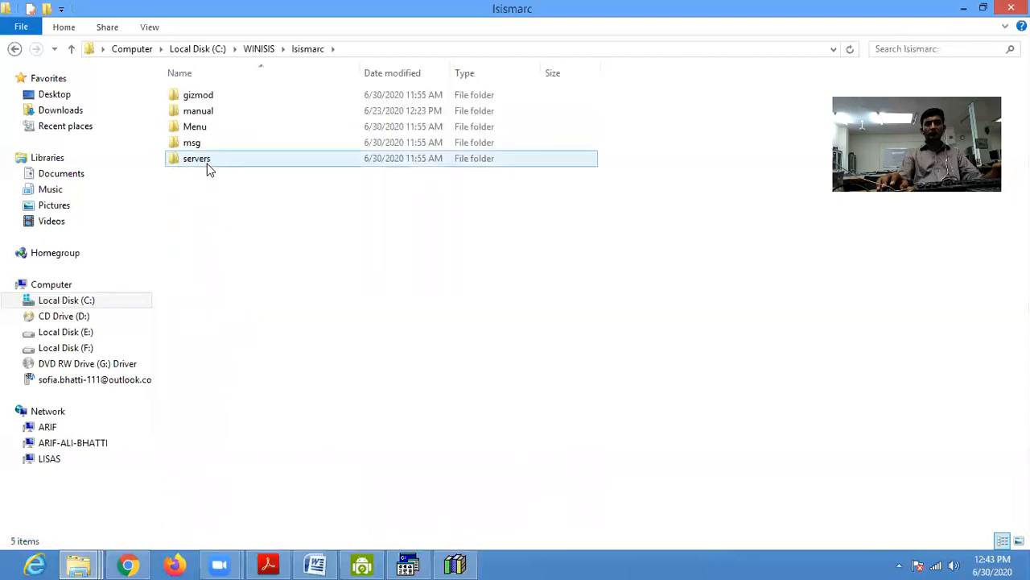
{"action": "left_click", "coordinate": [16, 48]}
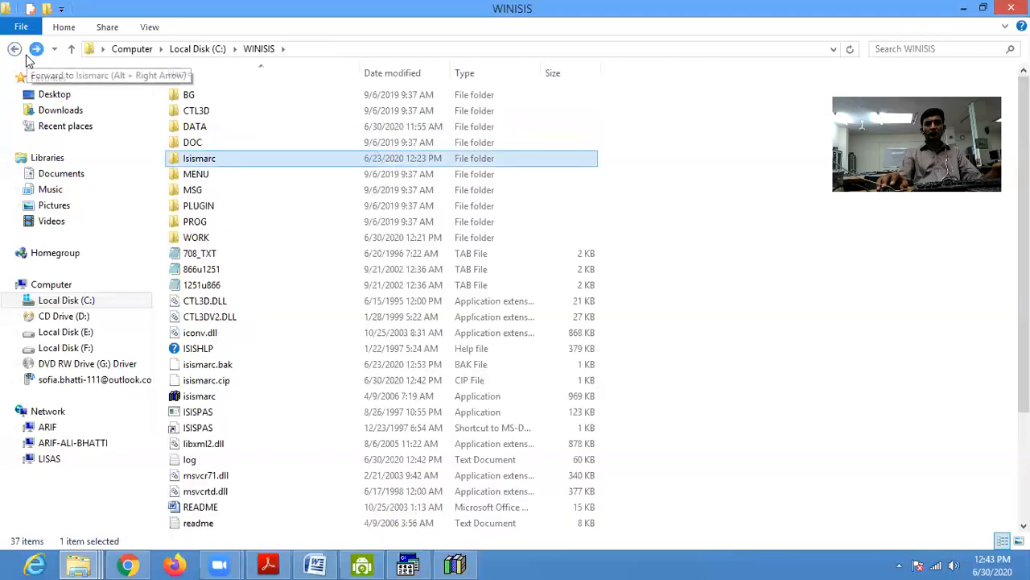
{"action": "left_click", "coordinate": [14, 48]}
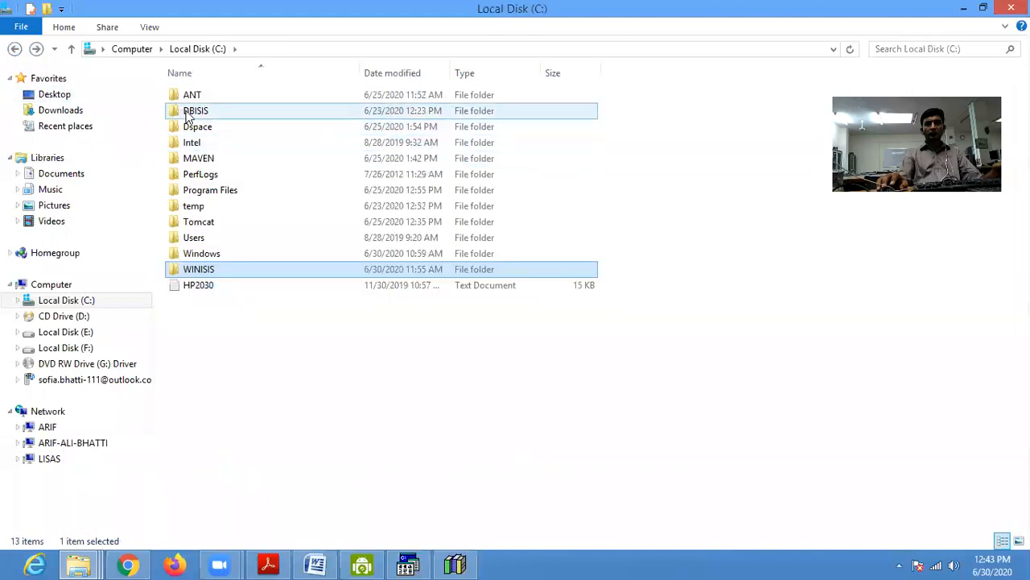
- Go to C:\DBISIS\mrclte, open the exported MRCLTE zip archive and select the MARC file inside
{"action": "double_click", "coordinate": [187, 108]}
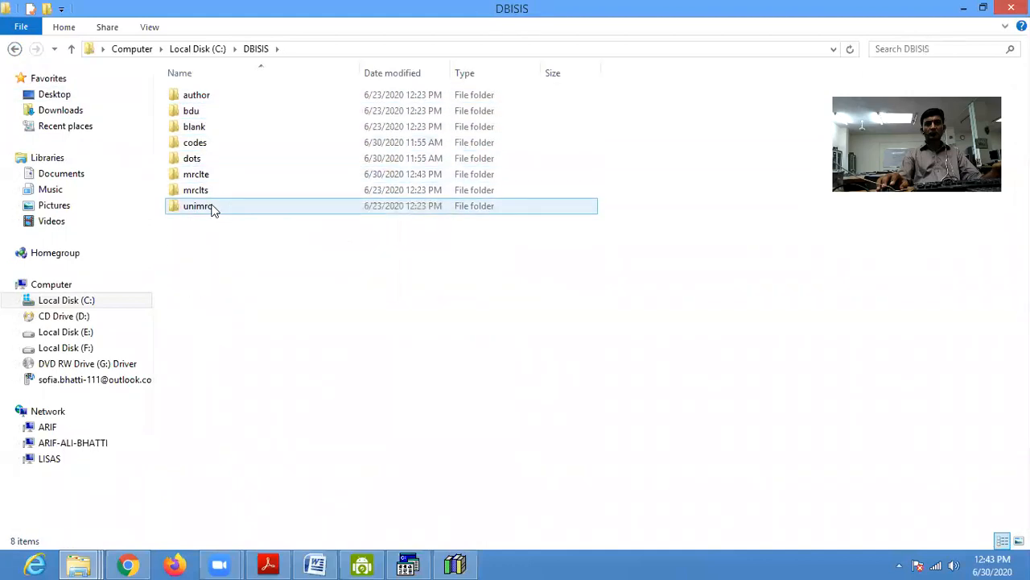
{"action": "double_click", "coordinate": [195, 175]}
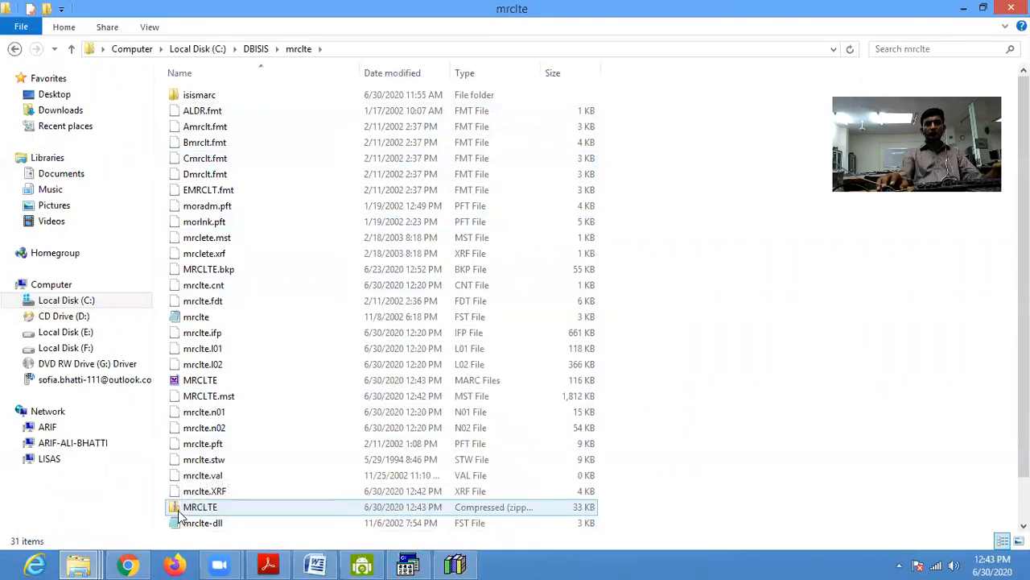
{"action": "left_click", "coordinate": [276, 507]}
{"action": "scroll", "coordinate": [276, 508], "scroll_direction": "down", "scroll_amount": 1}
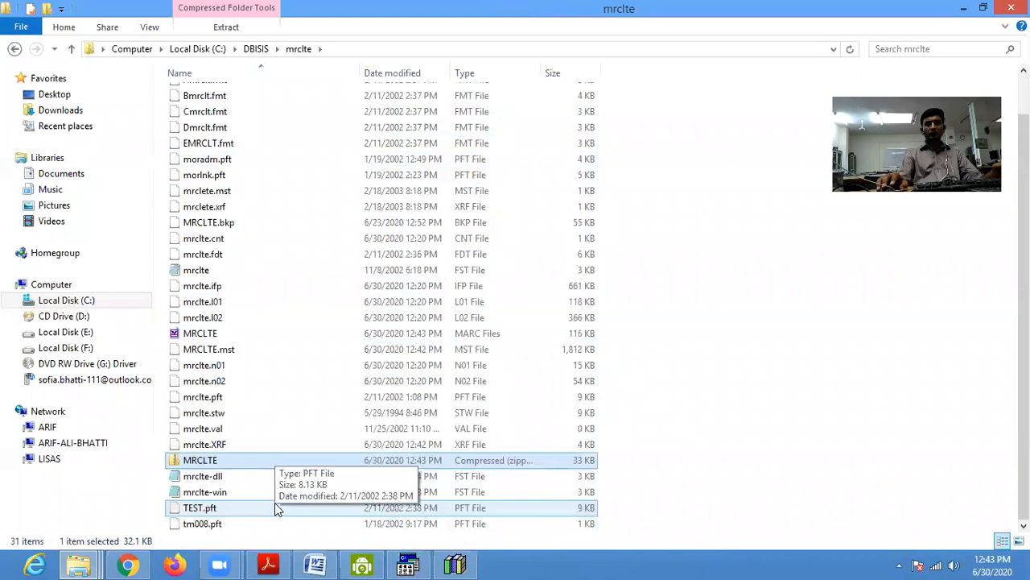
{"action": "double_click", "coordinate": [185, 463]}
{"action": "left_click", "coordinate": [200, 97]}
{"action": "left_click", "coordinate": [227, 119]}
{"action": "left_click", "coordinate": [193, 98]}
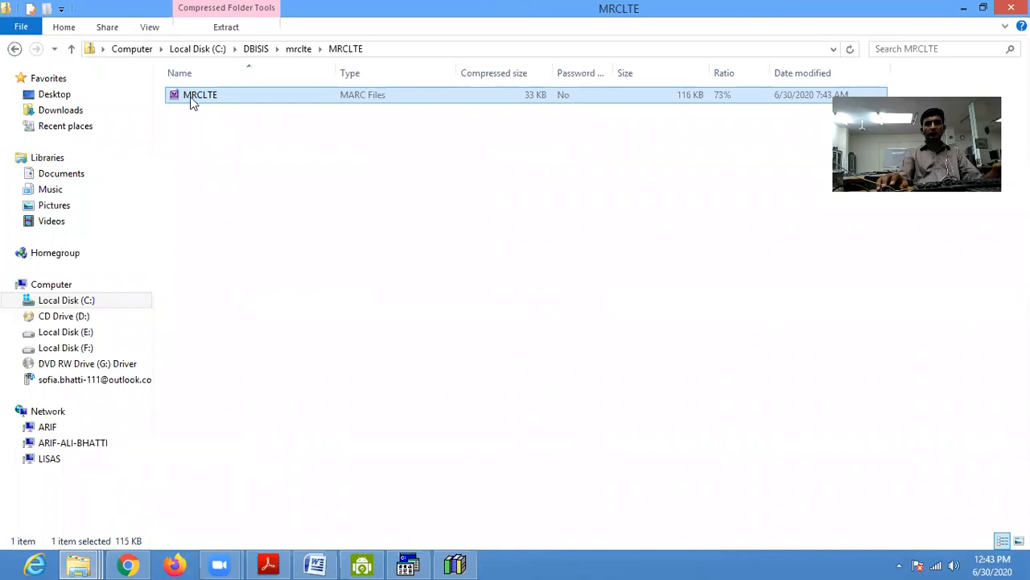
- Return to ISISMARC, review the export's output path and close the export dialog
{"action": "left_click", "coordinate": [451, 563]}
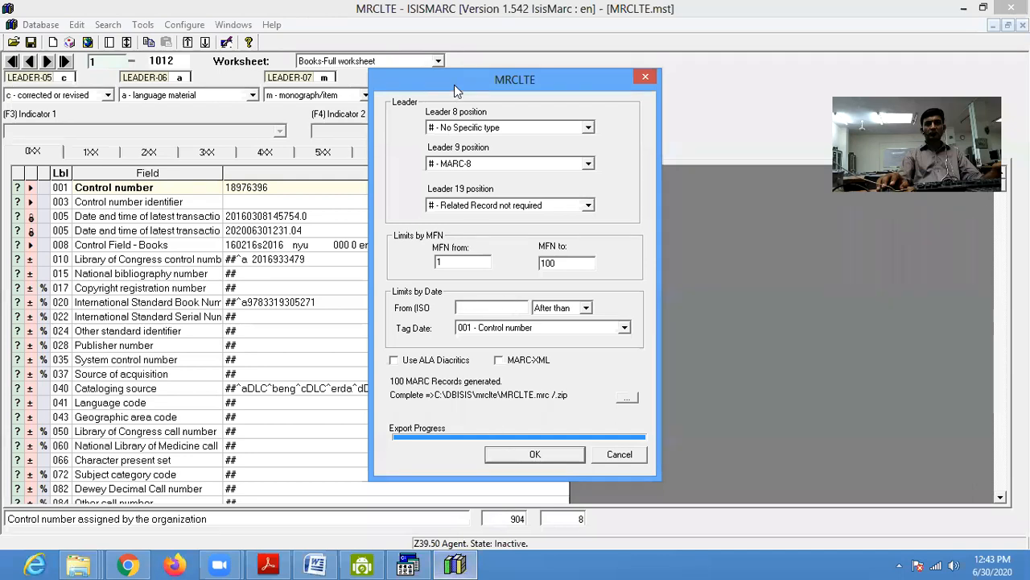
{"action": "left_click_drag", "start_coordinate": [454, 84], "coordinate": [525, 71]}
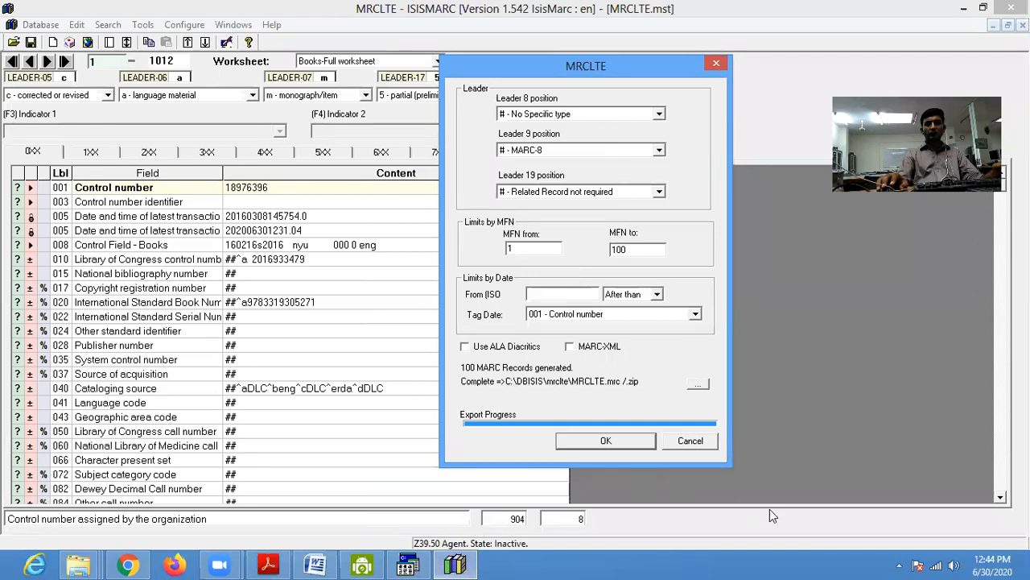
{"action": "key", "text": "super+e"}
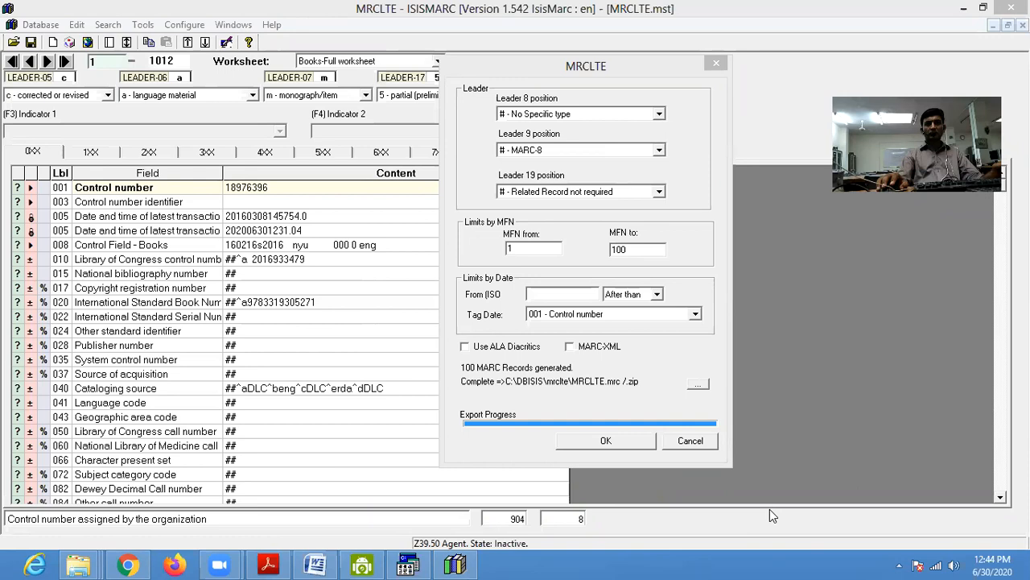
{"action": "left_click", "coordinate": [702, 442]}
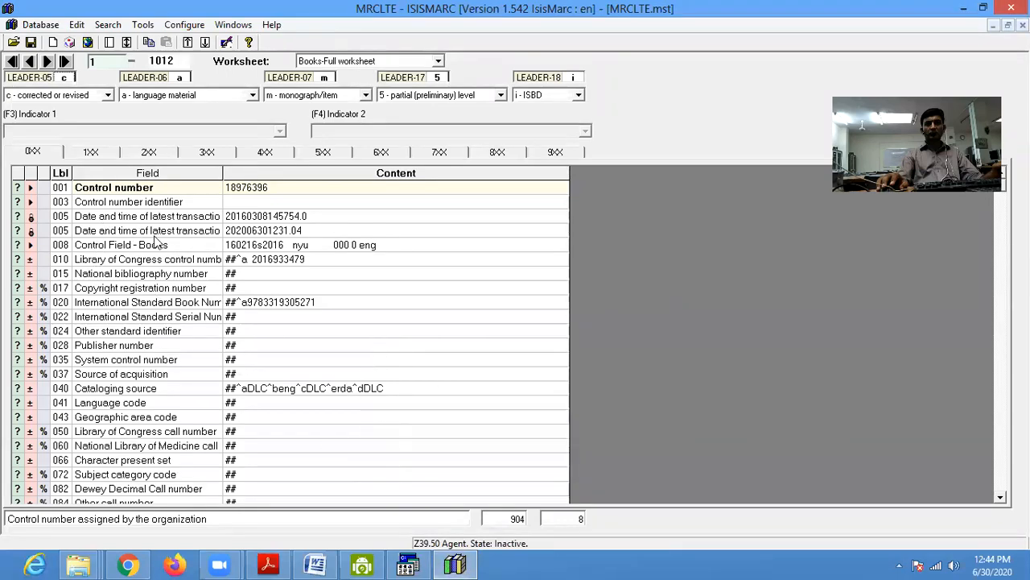
- Reopen the MARC export options for MRCLTE to review the date limit and output path, closing them without exporting
{"action": "left_click", "coordinate": [48, 28]}
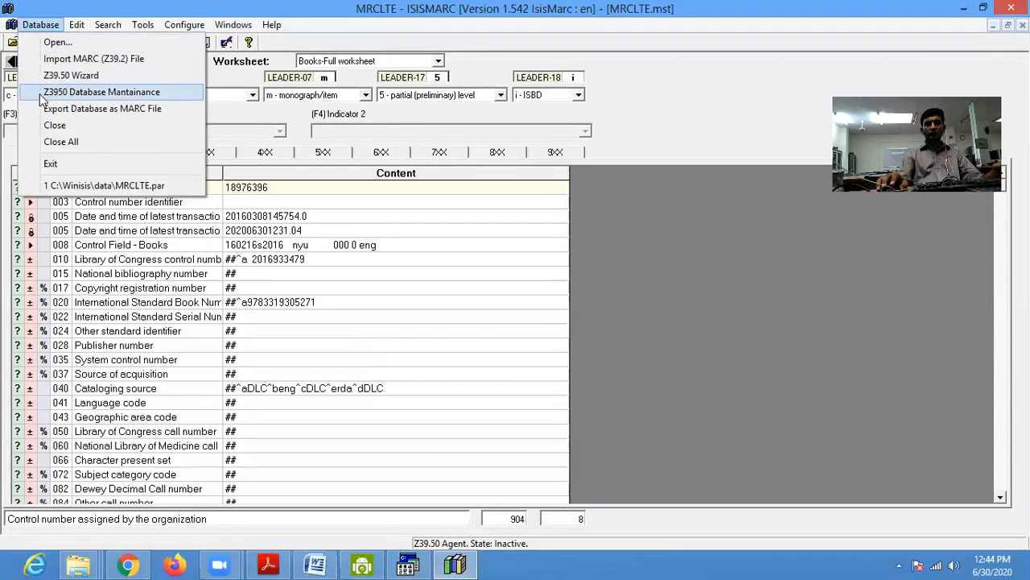
{"action": "left_click", "coordinate": [53, 115]}
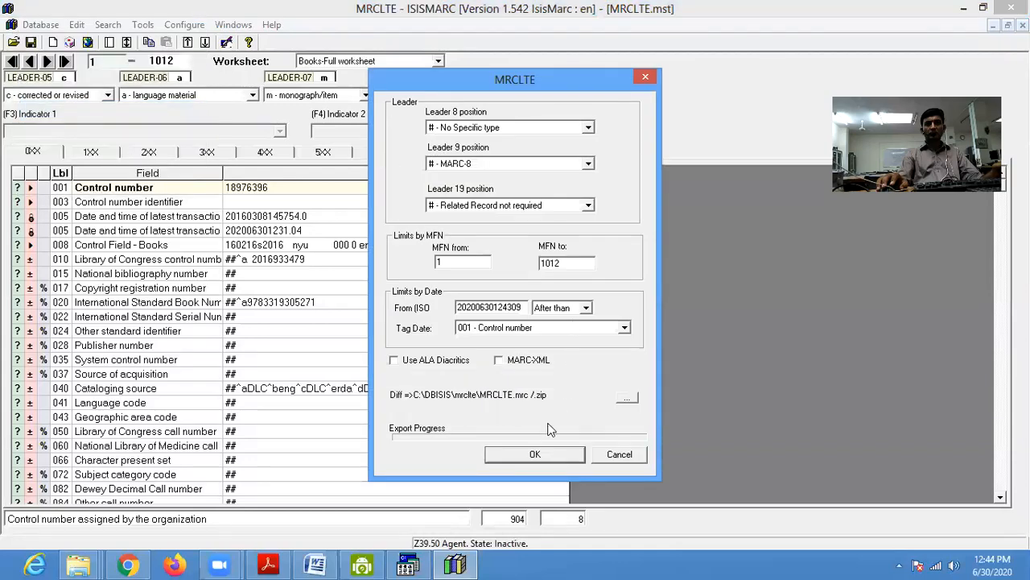
{"action": "left_click", "coordinate": [632, 457]}
{"action": "left_click", "coordinate": [619, 456]}
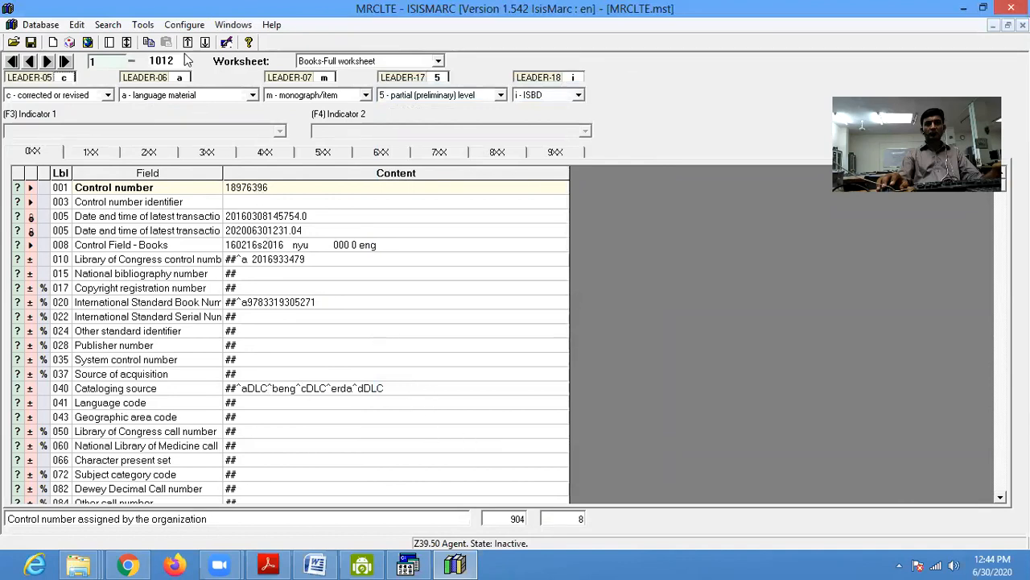
- Open the Record Navigator for MRCLTE, reposition its window and check the search history
{"action": "left_click", "coordinate": [109, 26]}
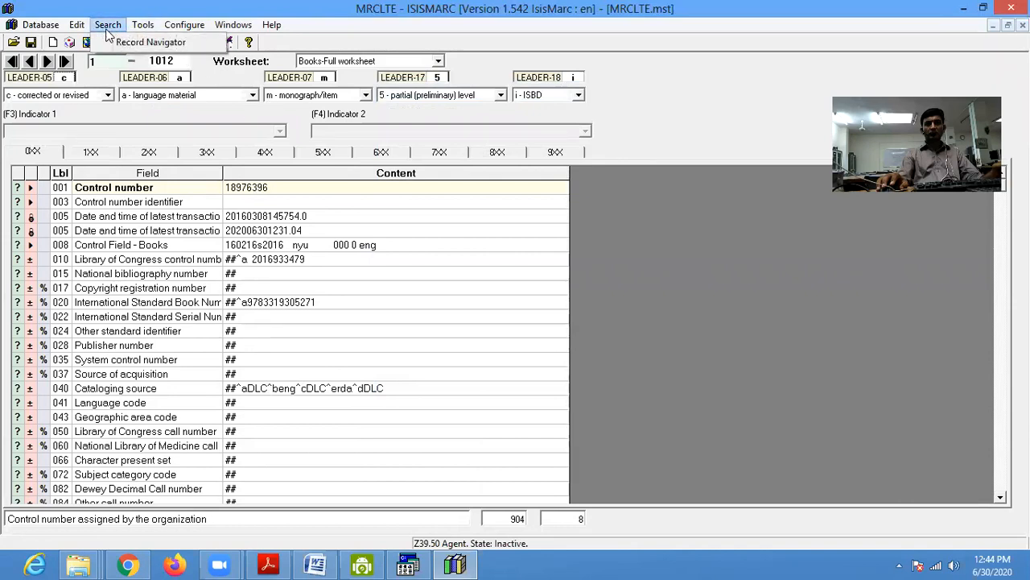
{"action": "left_click", "coordinate": [123, 44]}
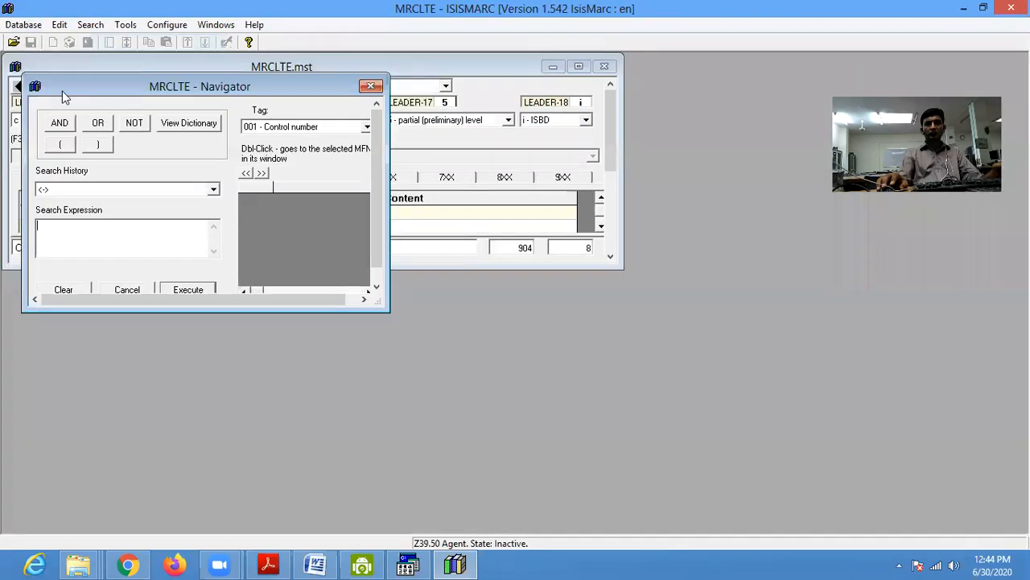
{"action": "left_click_drag", "start_coordinate": [139, 87], "coordinate": [265, 104]}
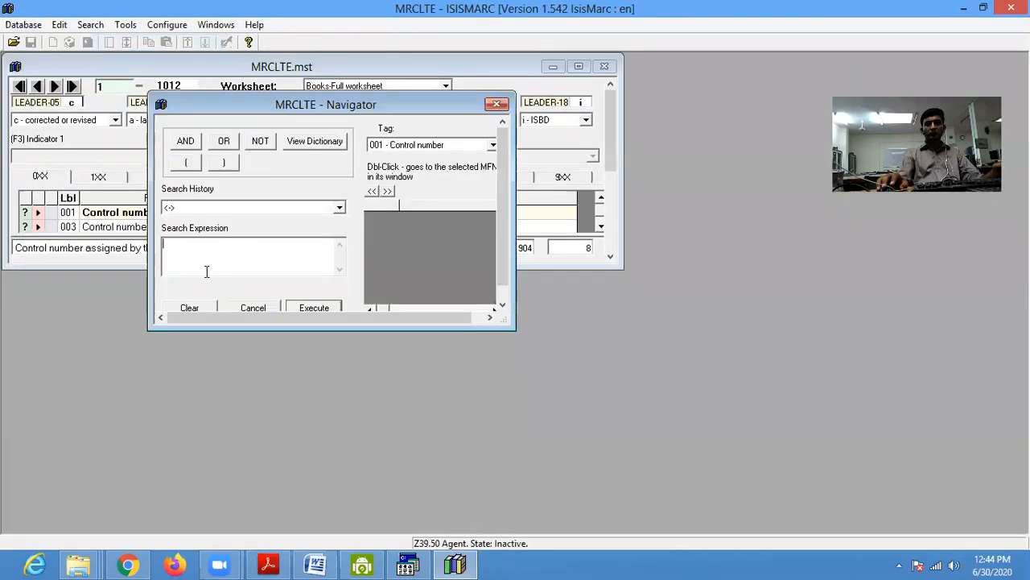
{"action": "left_click", "coordinate": [216, 208]}
{"action": "left_click", "coordinate": [215, 208]}
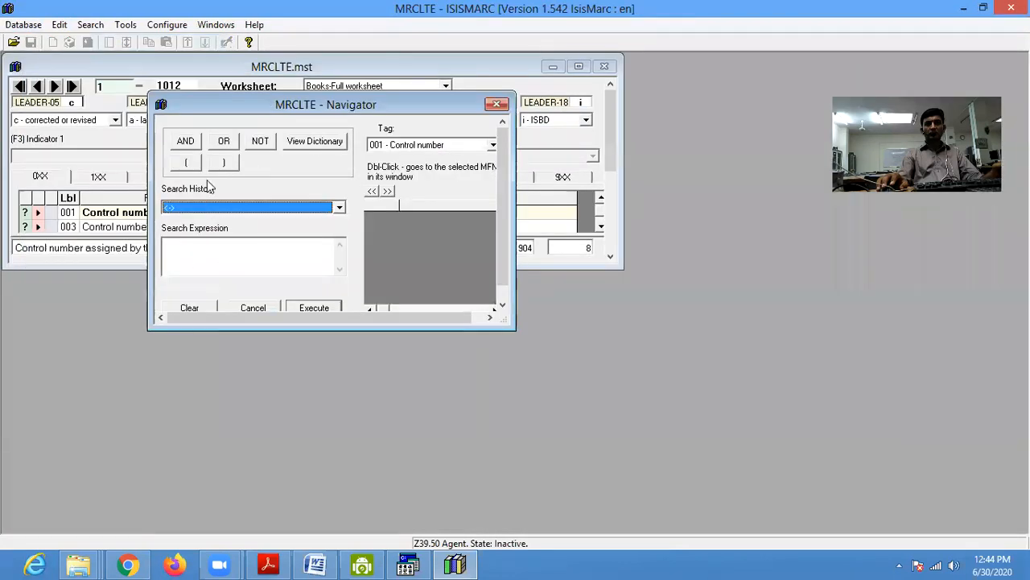
- Browse the Navigator's list of MARC tags and set the tag to 245 - Title statement
{"action": "left_click", "coordinate": [419, 148]}
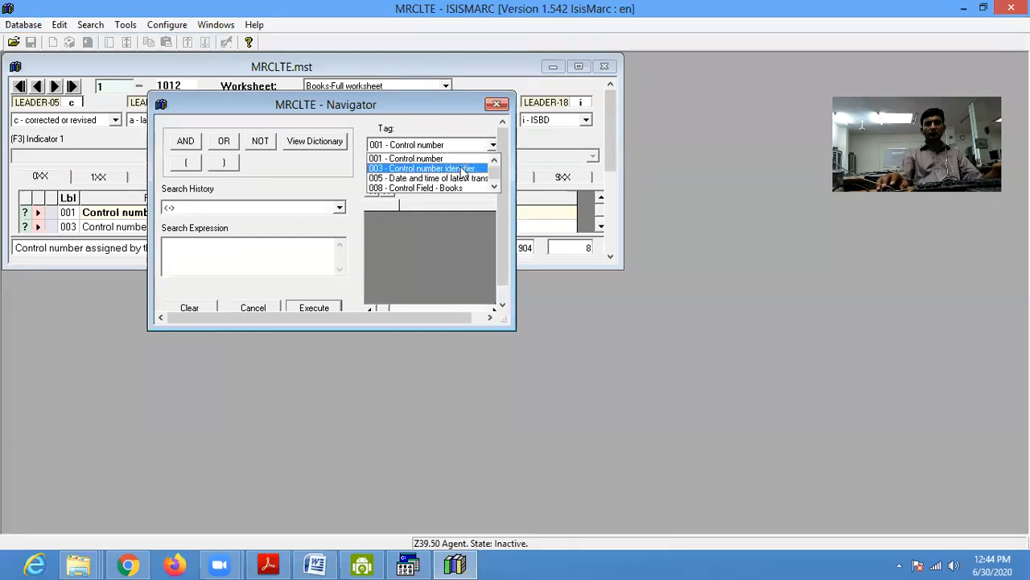
{"action": "left_click_drag", "start_coordinate": [493, 176], "coordinate": [493, 187]}
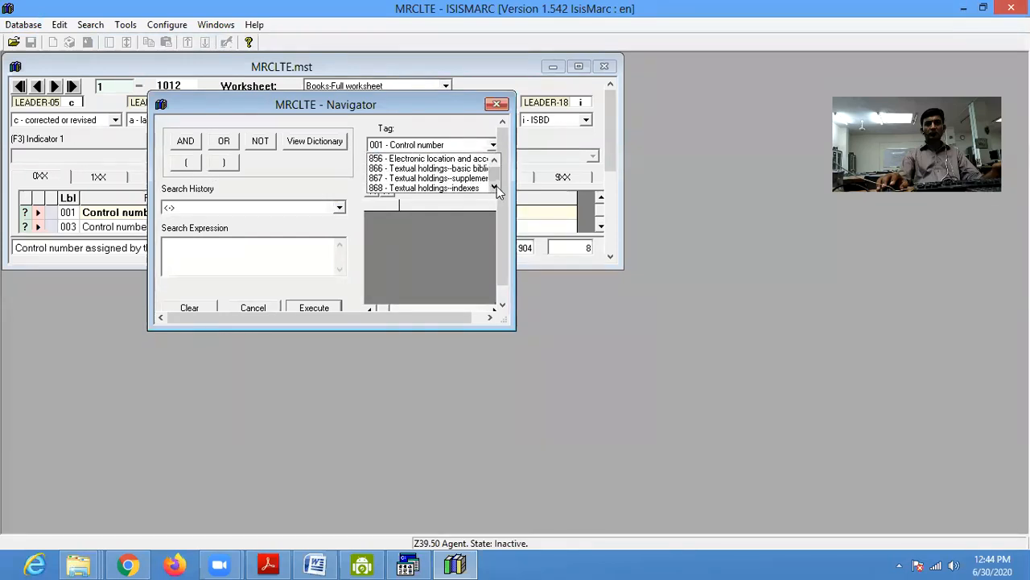
{"action": "left_click", "coordinate": [495, 160]}
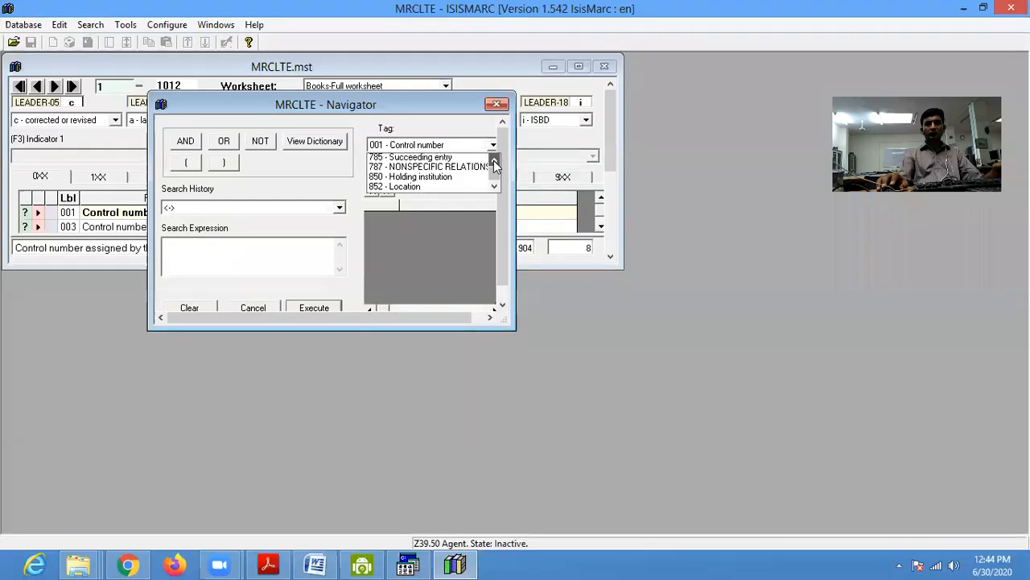
{"action": "left_click", "coordinate": [494, 161]}
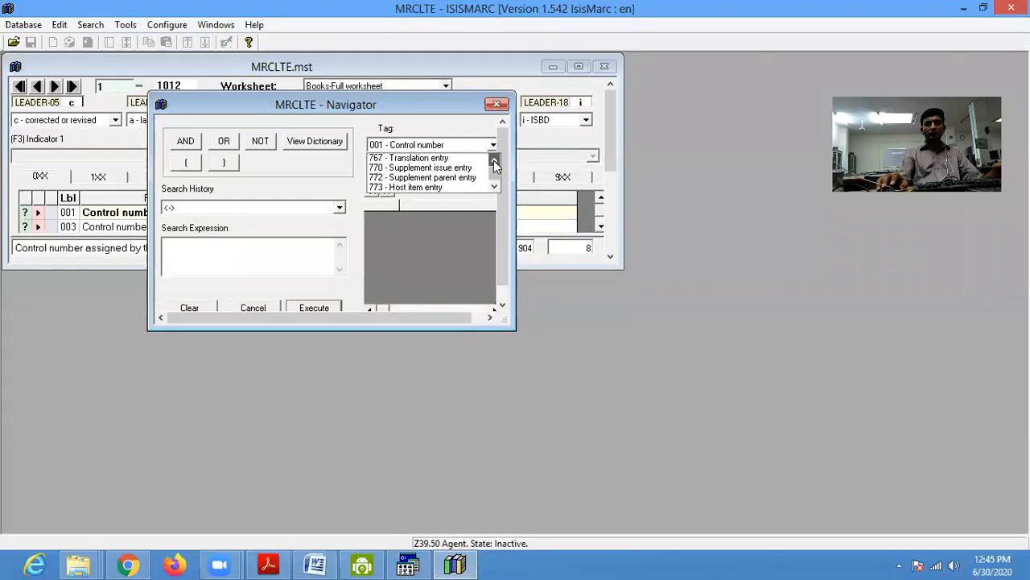
{"action": "left_click", "coordinate": [495, 162]}
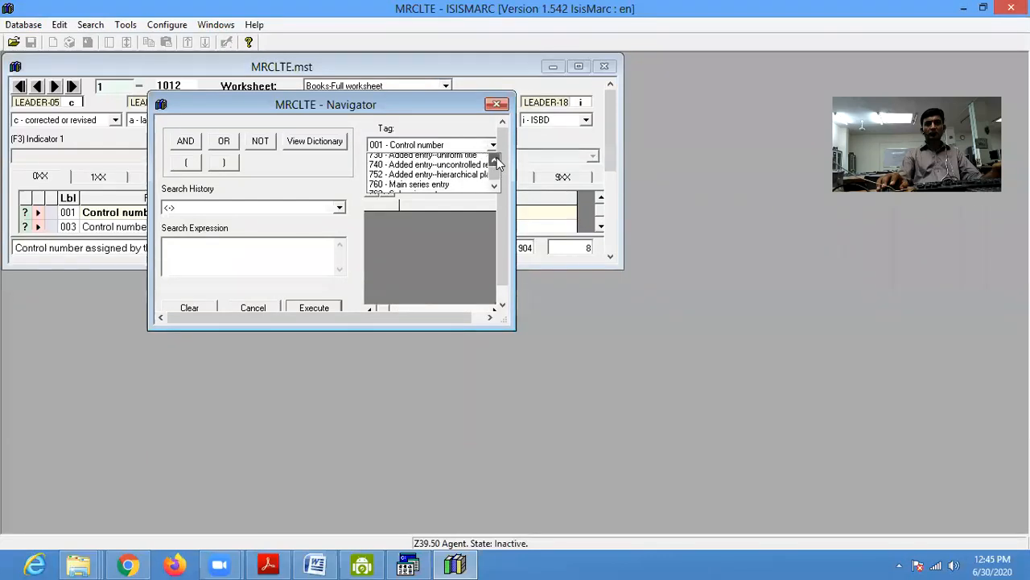
{"action": "left_click", "coordinate": [495, 161]}
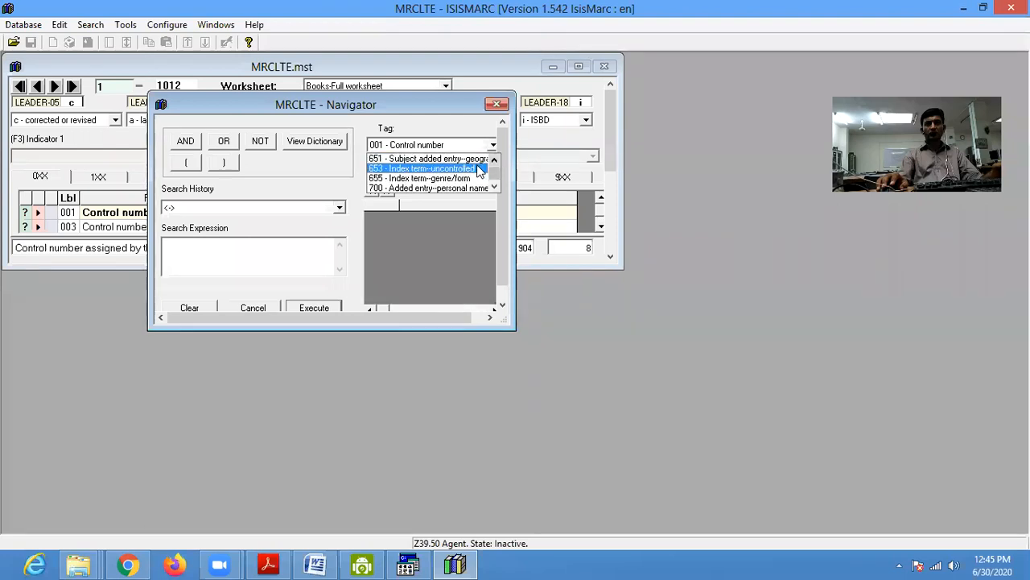
{"action": "left_click_drag", "start_coordinate": [492, 170], "coordinate": [493, 166]}
{"action": "scroll", "coordinate": [427, 174], "scroll_direction": "down", "scroll_amount": 3}
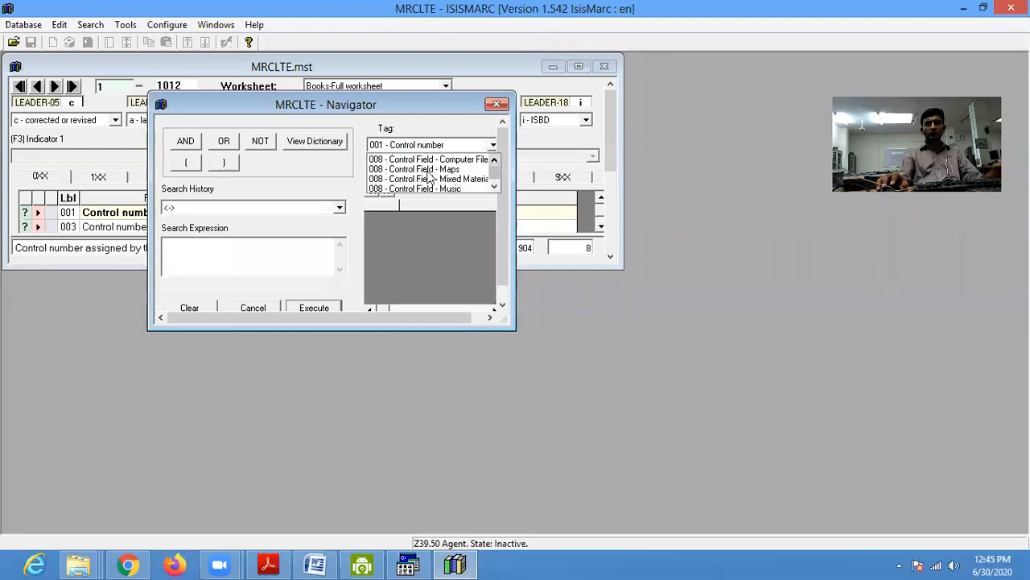
{"action": "scroll", "coordinate": [427, 174], "scroll_direction": "down", "scroll_amount": 10}
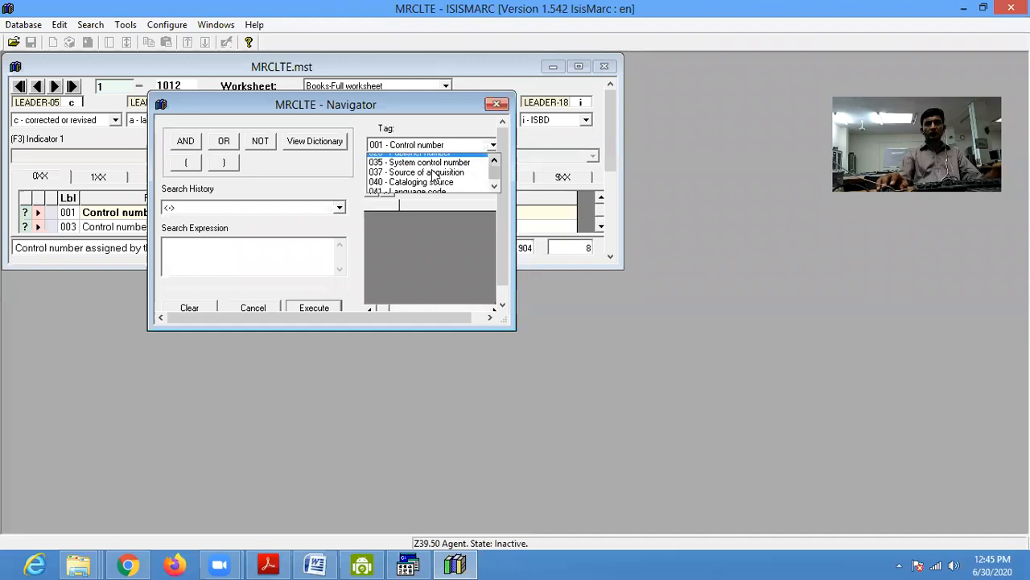
{"action": "scroll", "coordinate": [434, 174], "scroll_direction": "down", "scroll_amount": 5}
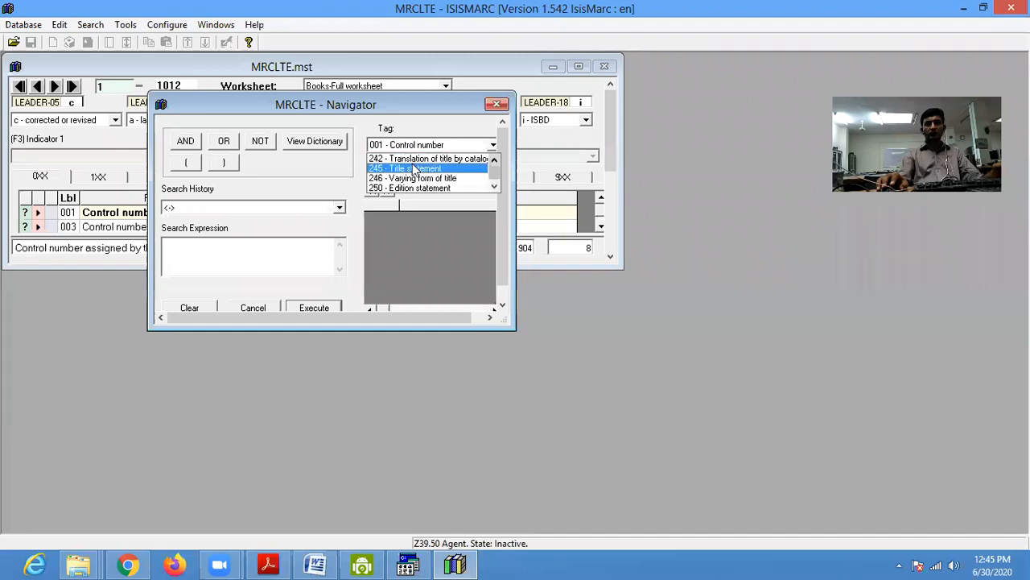
{"action": "left_click", "coordinate": [432, 168]}
- Try to search for "library", rerun it combined with history entry #1, and clear the search expression
{"action": "left_click", "coordinate": [197, 258]}
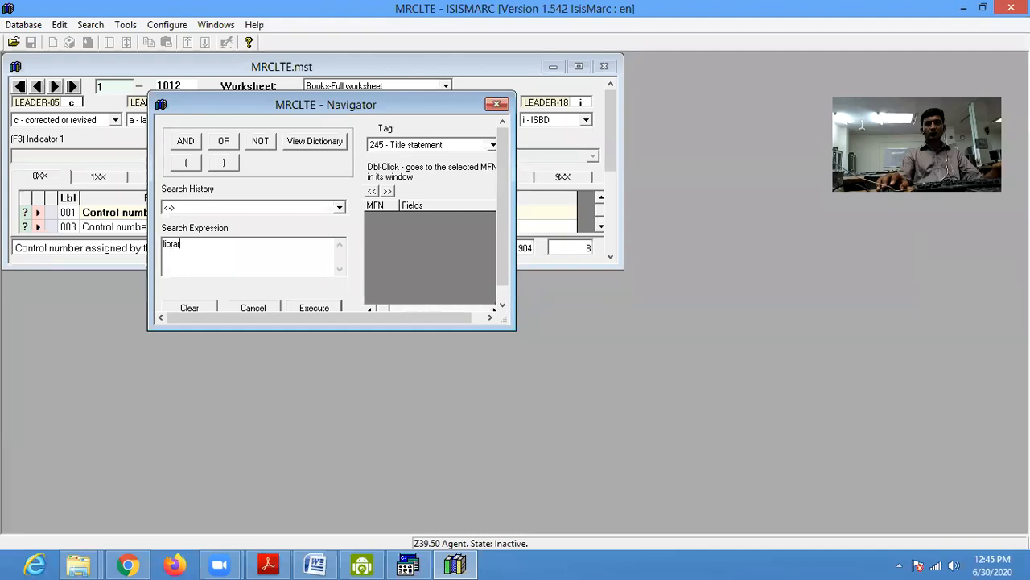
{"action": "left_click", "coordinate": [319, 309]}
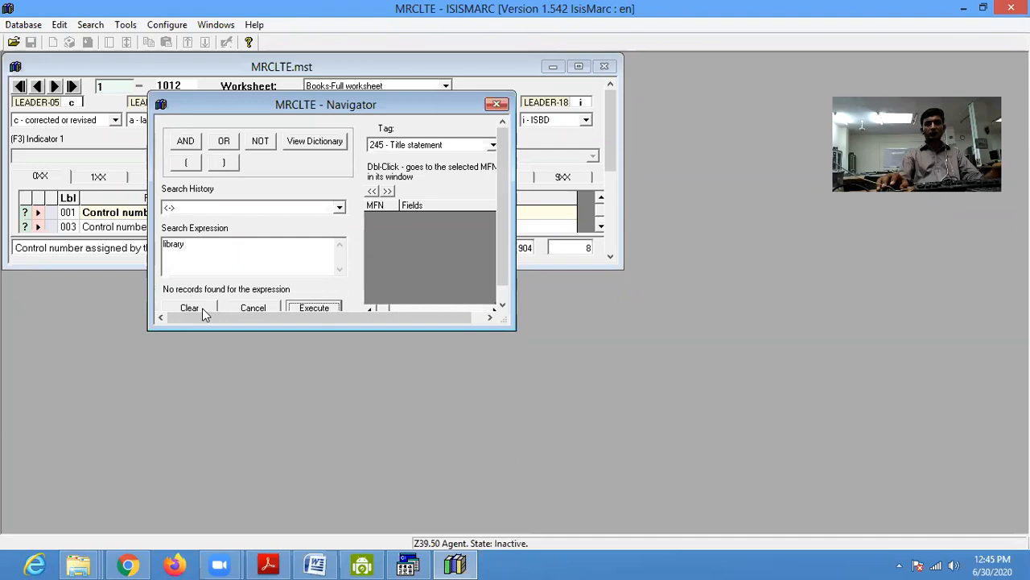
{"action": "left_click", "coordinate": [215, 207]}
{"action": "left_click", "coordinate": [223, 232]}
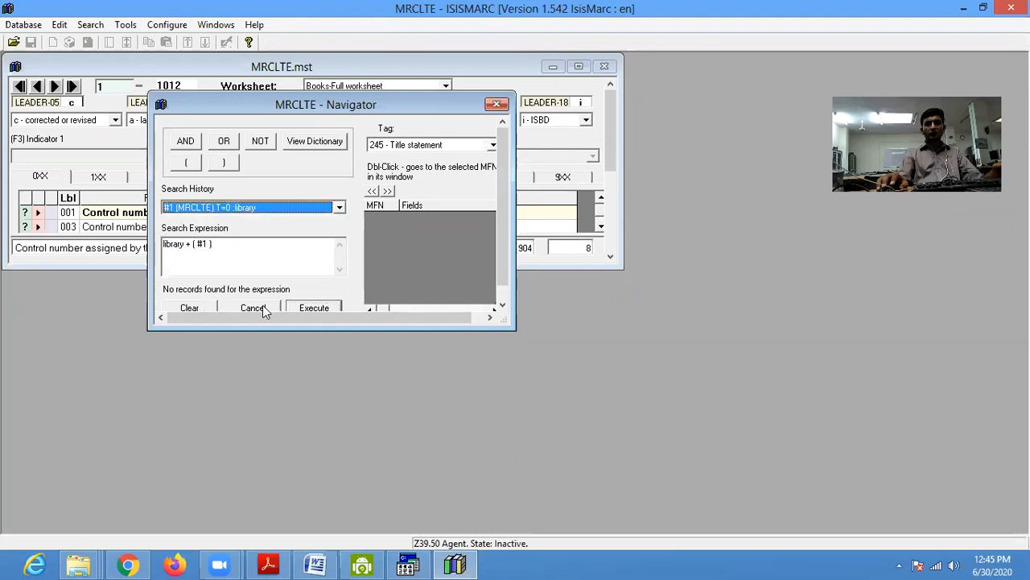
{"action": "left_click", "coordinate": [321, 310]}
{"action": "left_click", "coordinate": [190, 308]}
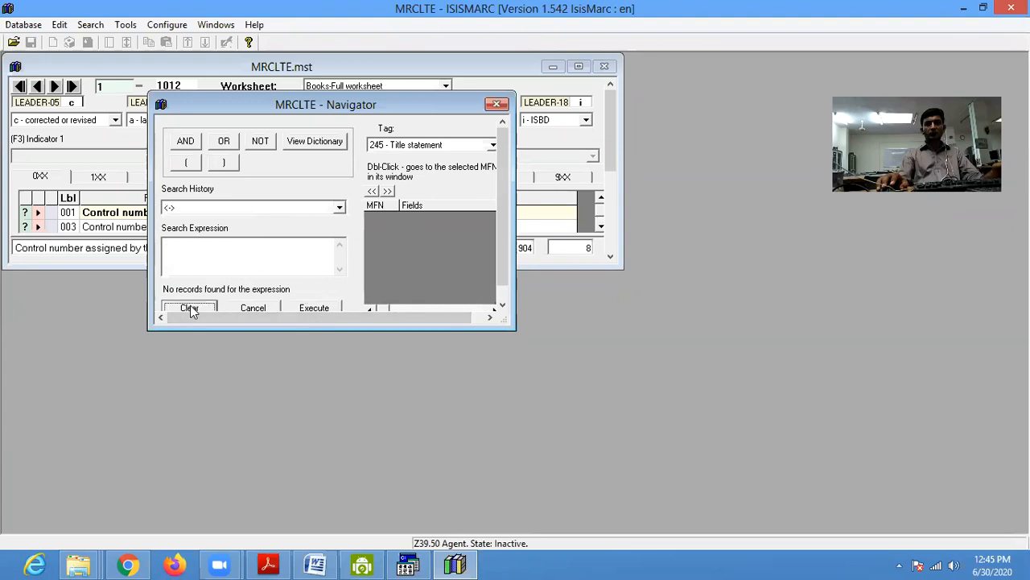
- Browse the MRCLTE dictionary, search with the fourth AN= author entry and close the dictionary
{"action": "left_click", "coordinate": [294, 143]}
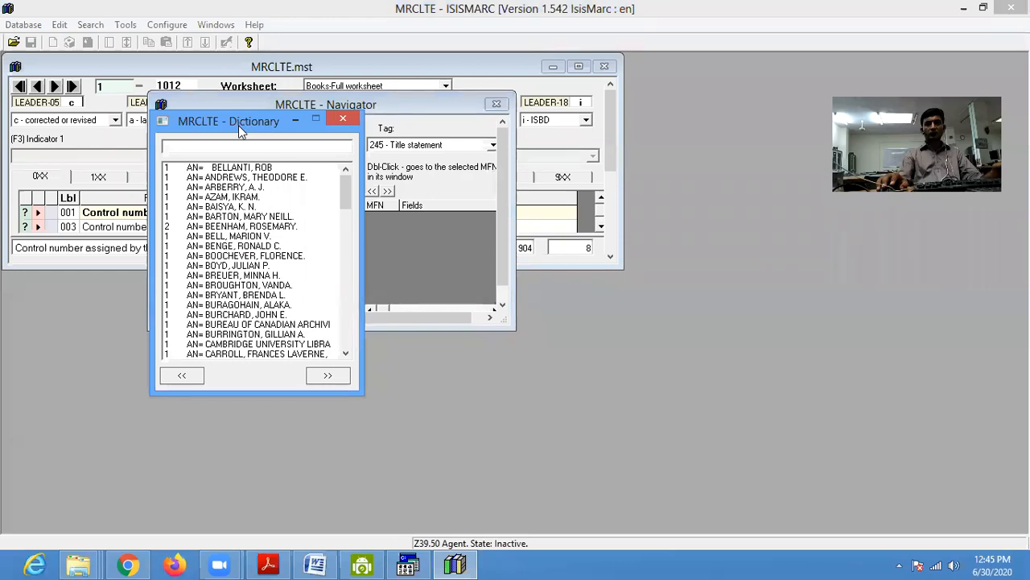
{"action": "left_click_drag", "start_coordinate": [238, 124], "coordinate": [525, 109]}
{"action": "left_click_drag", "start_coordinate": [634, 167], "coordinate": [640, 316]}
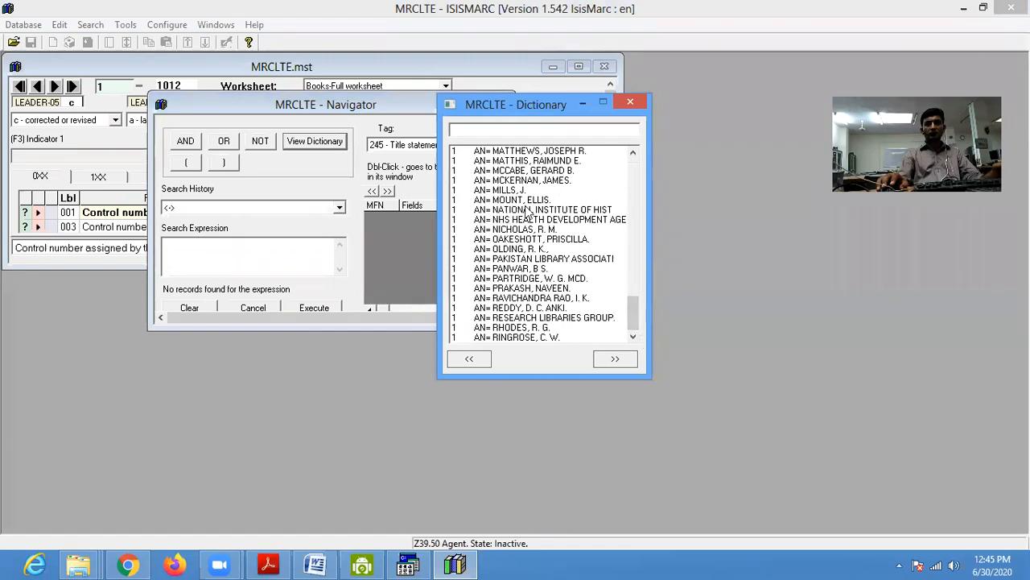
{"action": "left_click_drag", "start_coordinate": [633, 310], "coordinate": [634, 145]}
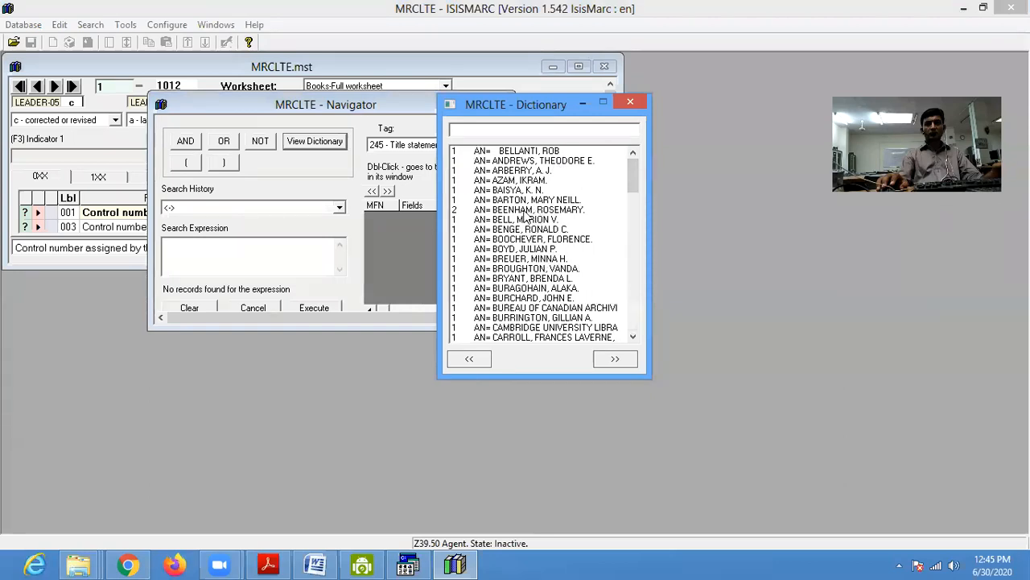
{"action": "double_click", "coordinate": [531, 182]}
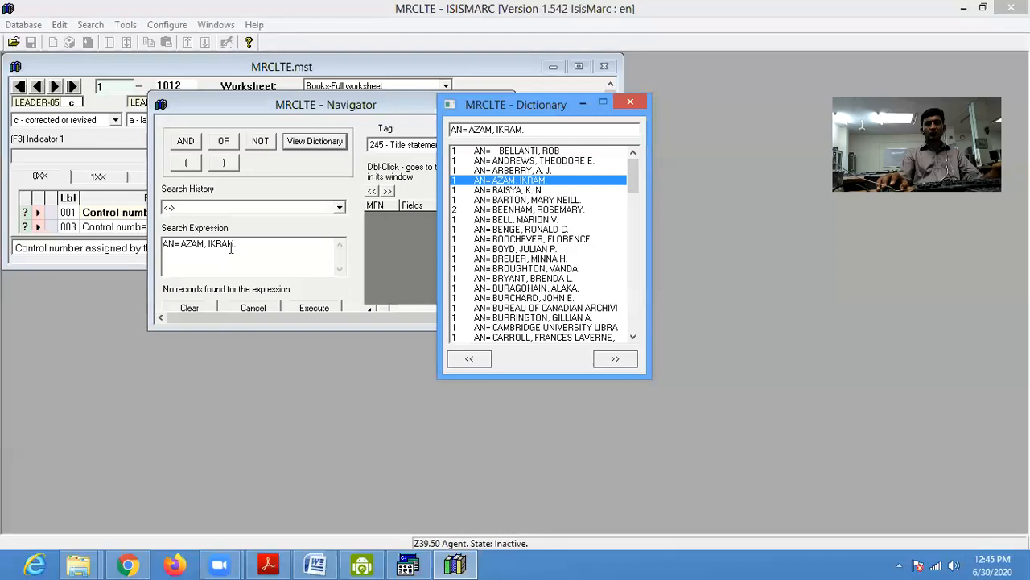
{"action": "left_click", "coordinate": [314, 307]}
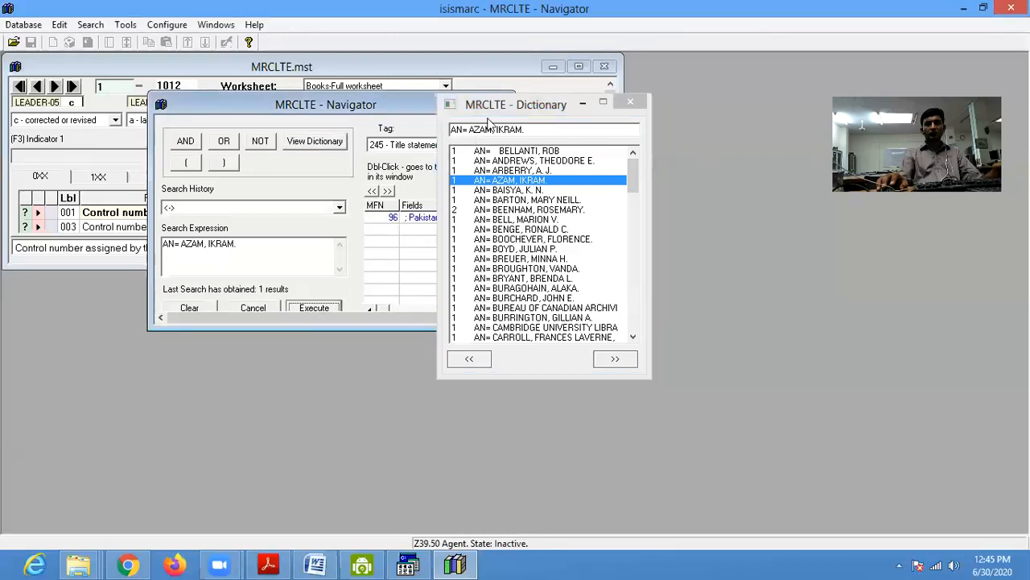
{"action": "left_click", "coordinate": [631, 102]}
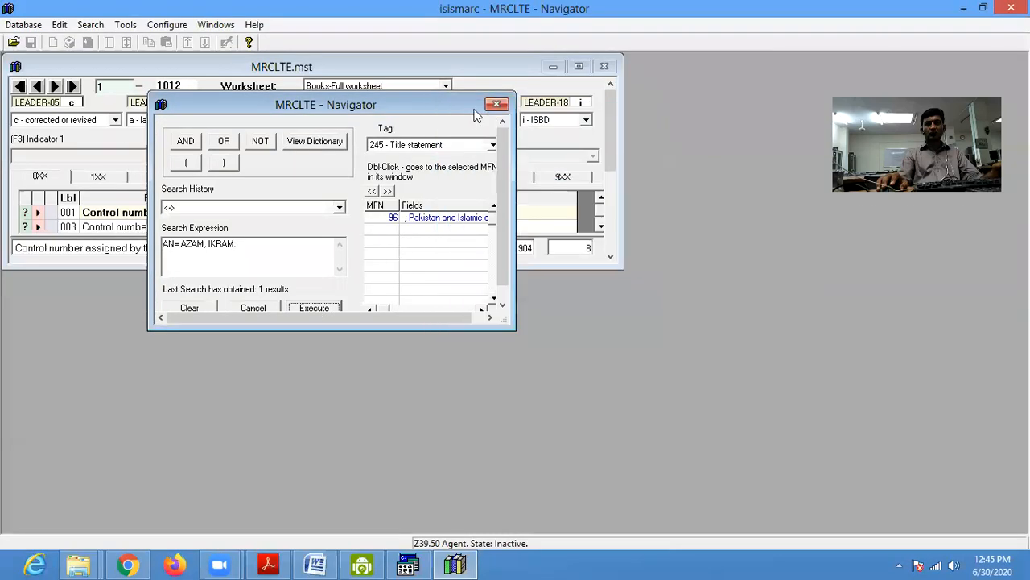
- Widen the Navigator, open the found record in a maximized MRCLTE window and select its 245 Title statement among the 2XX fields
{"action": "left_click_drag", "start_coordinate": [514, 155], "coordinate": [841, 156]}
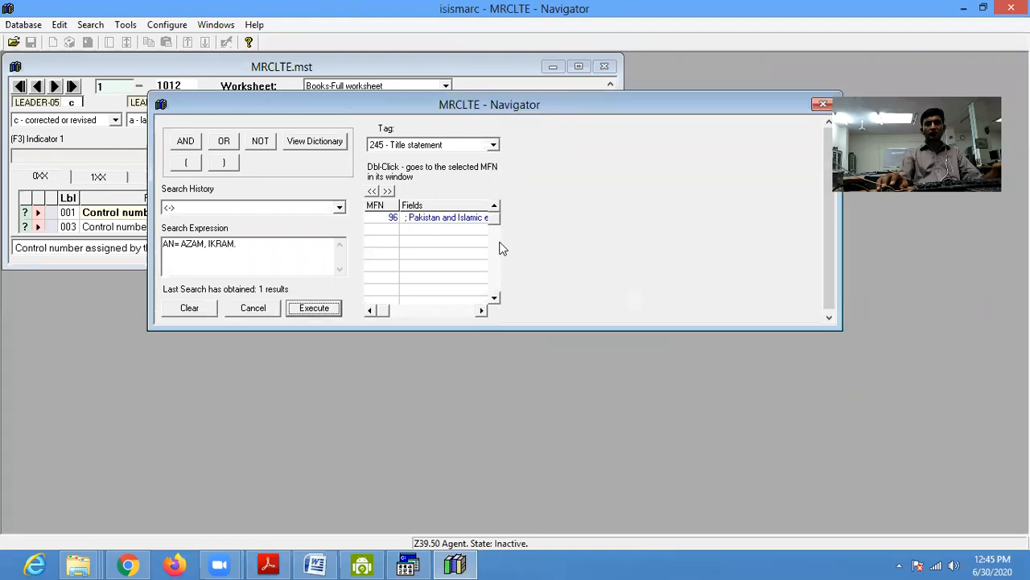
{"action": "left_click", "coordinate": [457, 219]}
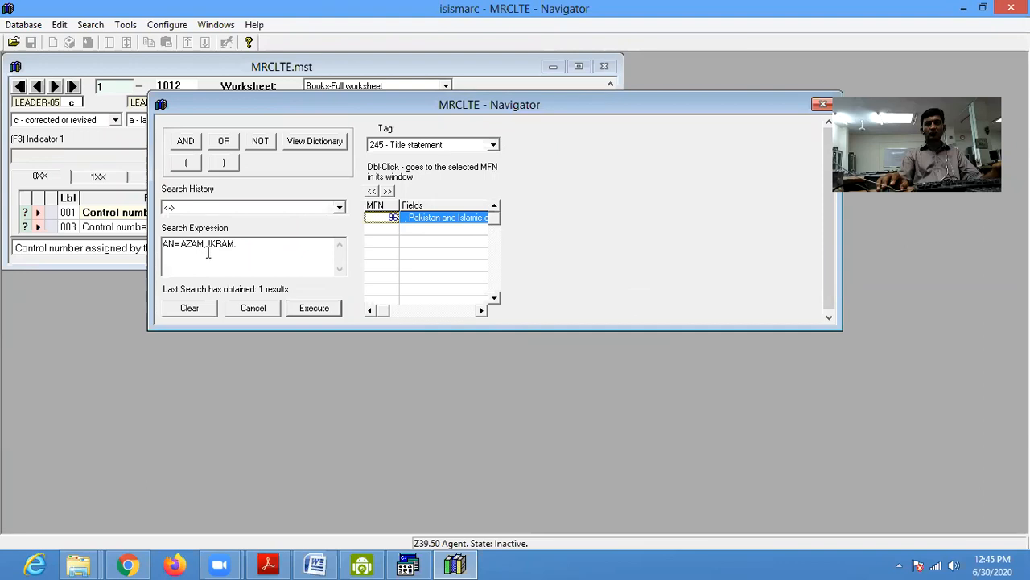
{"action": "double_click", "coordinate": [447, 218]}
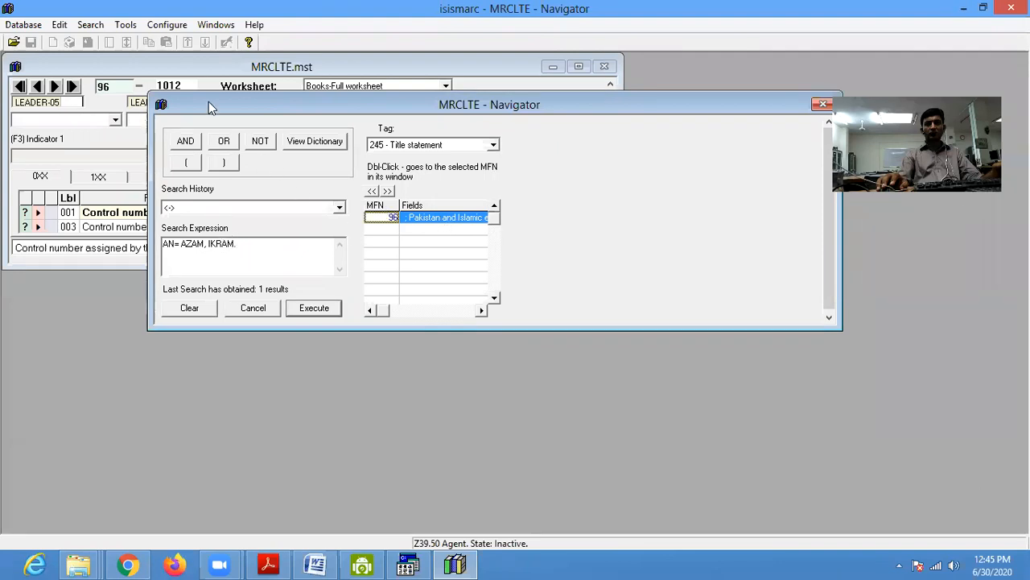
{"action": "left_click_drag", "start_coordinate": [225, 109], "coordinate": [627, 220]}
{"action": "double_click", "coordinate": [249, 66]}
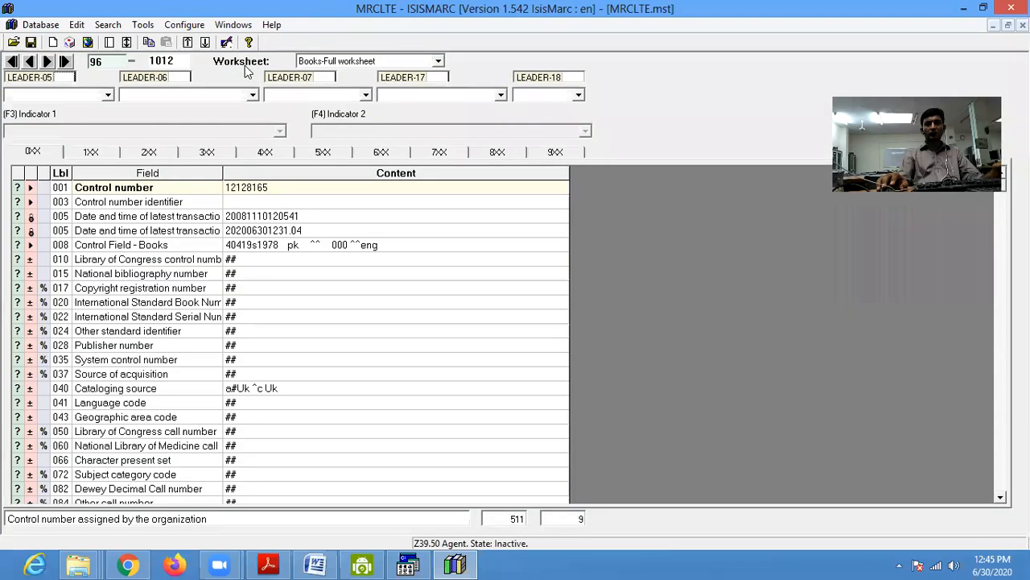
{"action": "left_click", "coordinate": [149, 152]}
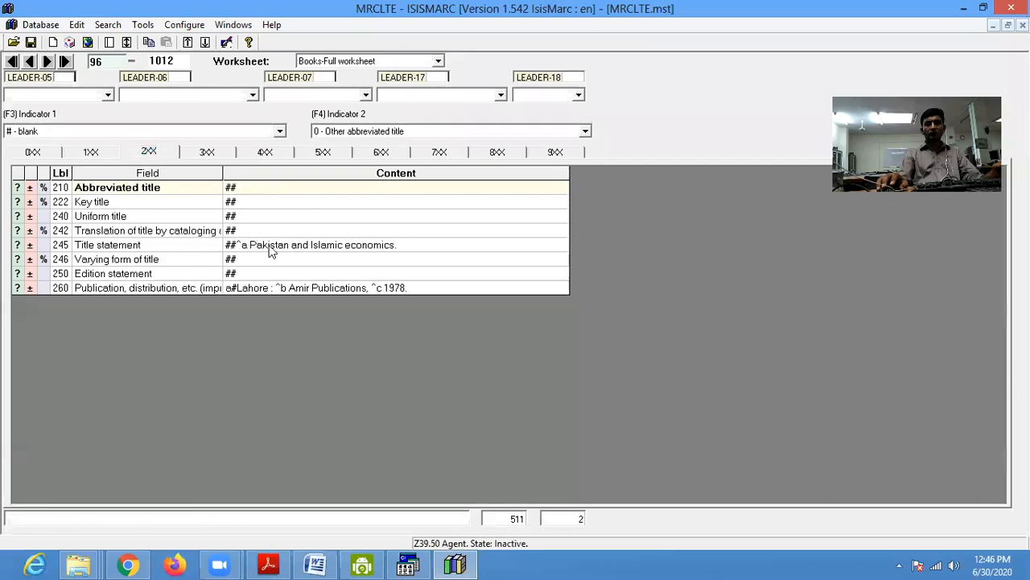
{"action": "left_click", "coordinate": [269, 246]}
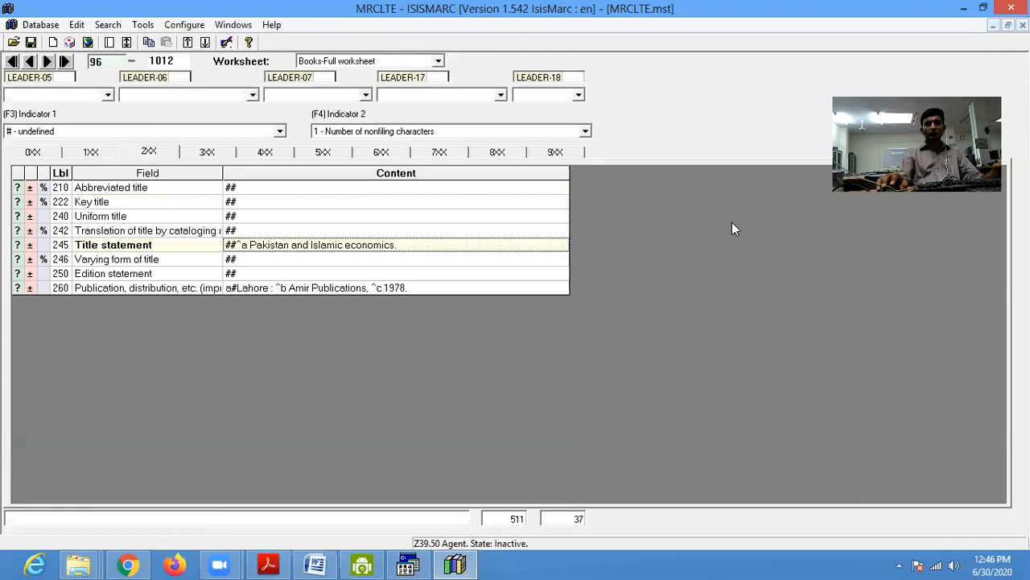
- Switch to CDS/ISIS for Windows, open the MRCLTE dictionary there for comparison, and return to ISISMARC
{"action": "left_click", "coordinate": [410, 564]}
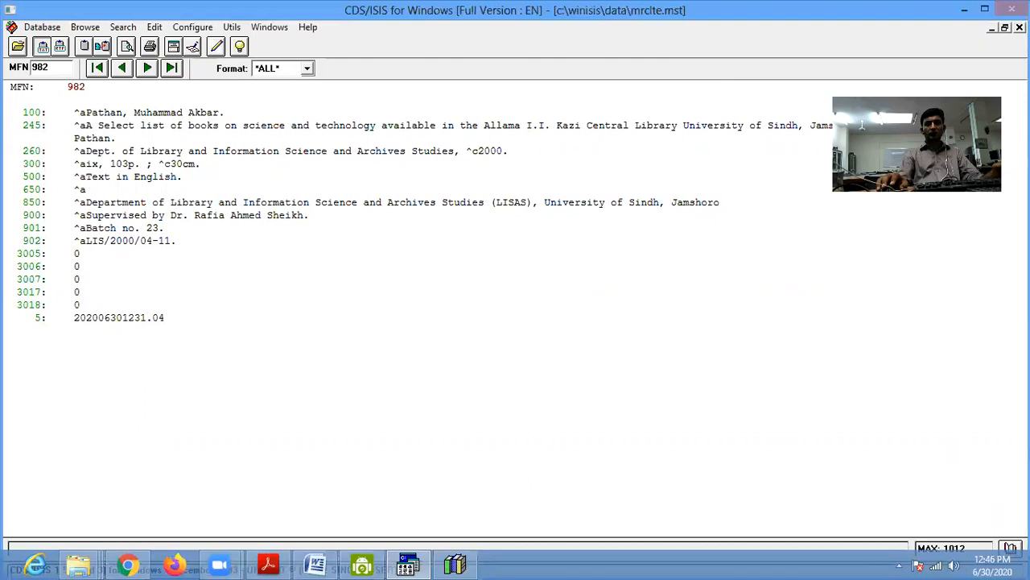
{"action": "left_click", "coordinate": [1010, 548]}
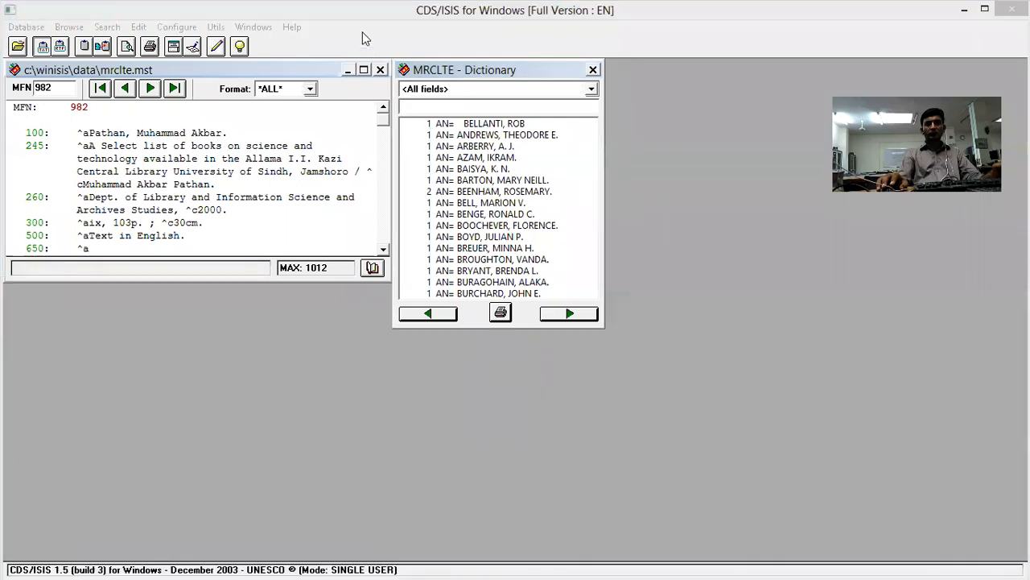
{"action": "left_click", "coordinate": [455, 564]}
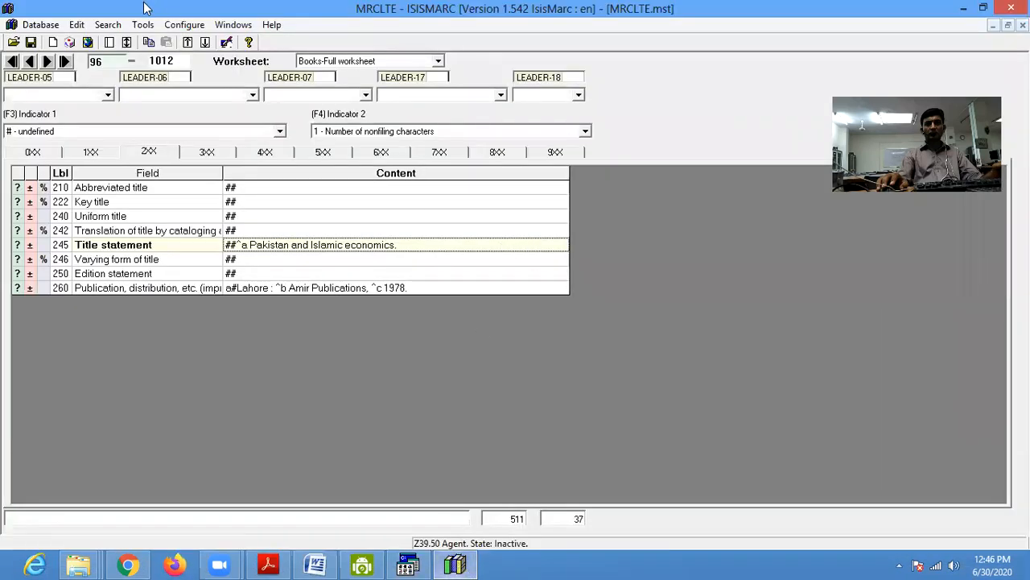
- Reopen the Record Navigator, move its window into view and display the MRCLTE dictionary
{"action": "left_click", "coordinate": [107, 24]}
{"action": "left_click", "coordinate": [125, 38]}
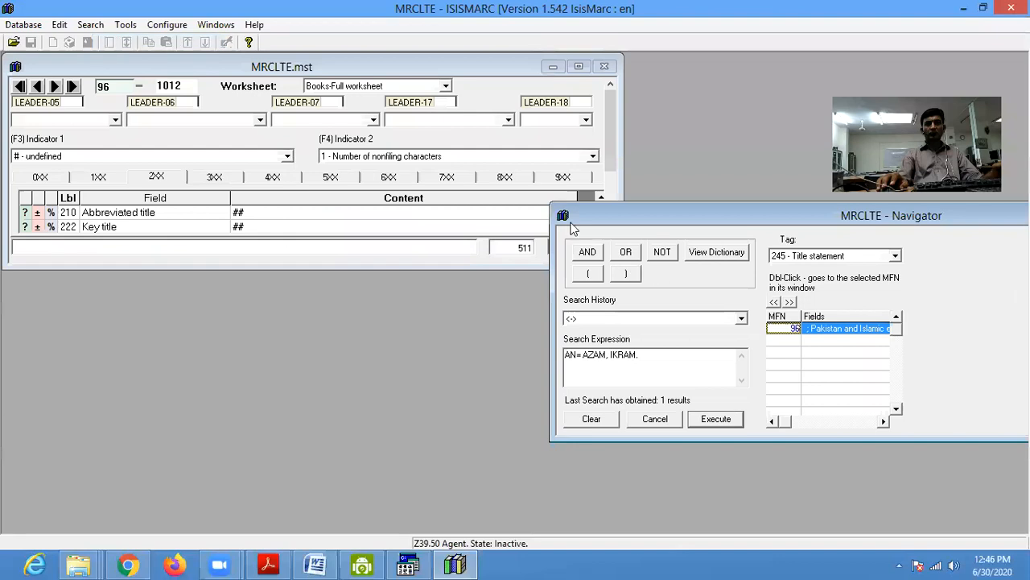
{"action": "left_click_drag", "start_coordinate": [625, 225], "coordinate": [285, 141]}
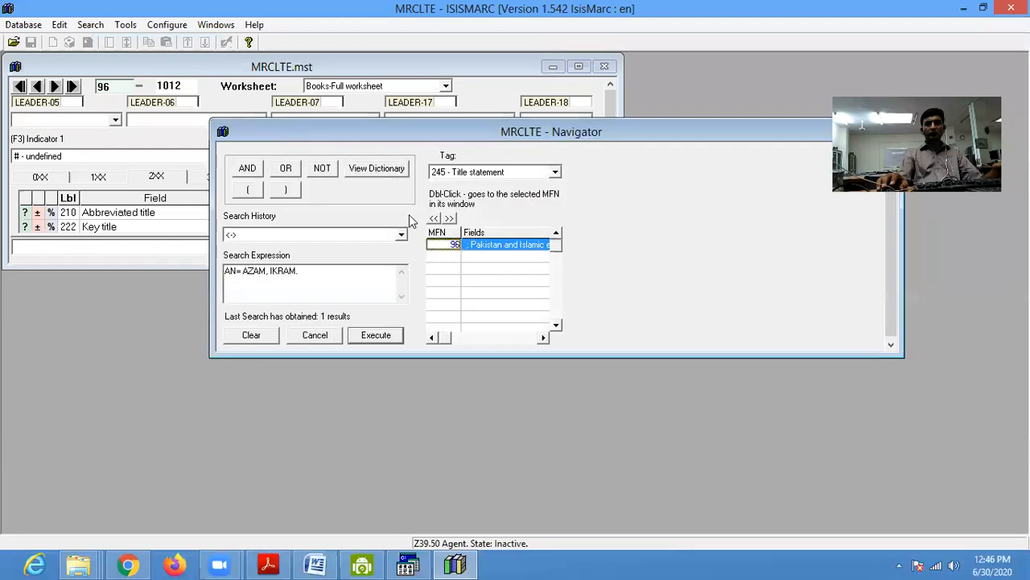
{"action": "left_click", "coordinate": [391, 171]}
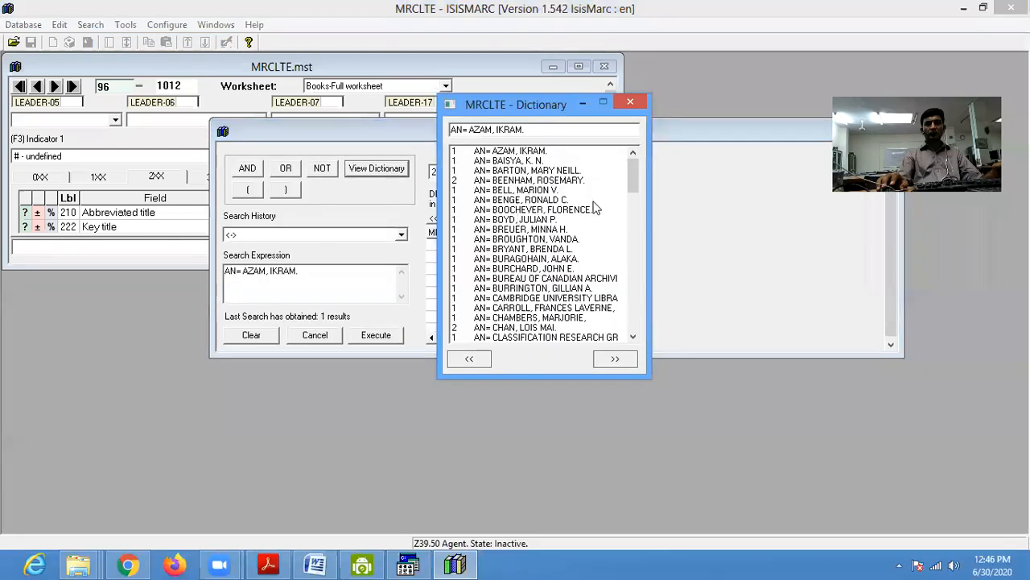
- Compare the author entries of the MRCLTE dictionary in CDS/ISIS for Windows with those in ISISMARC, and close the ISISMARC dictionary
{"action": "left_click", "coordinate": [407, 565]}
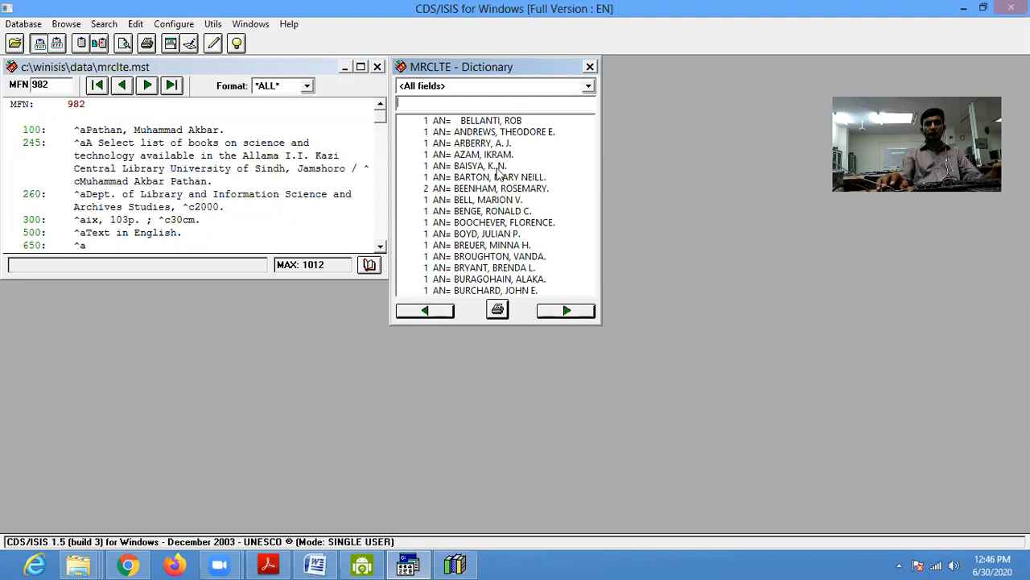
{"action": "left_click", "coordinate": [455, 567]}
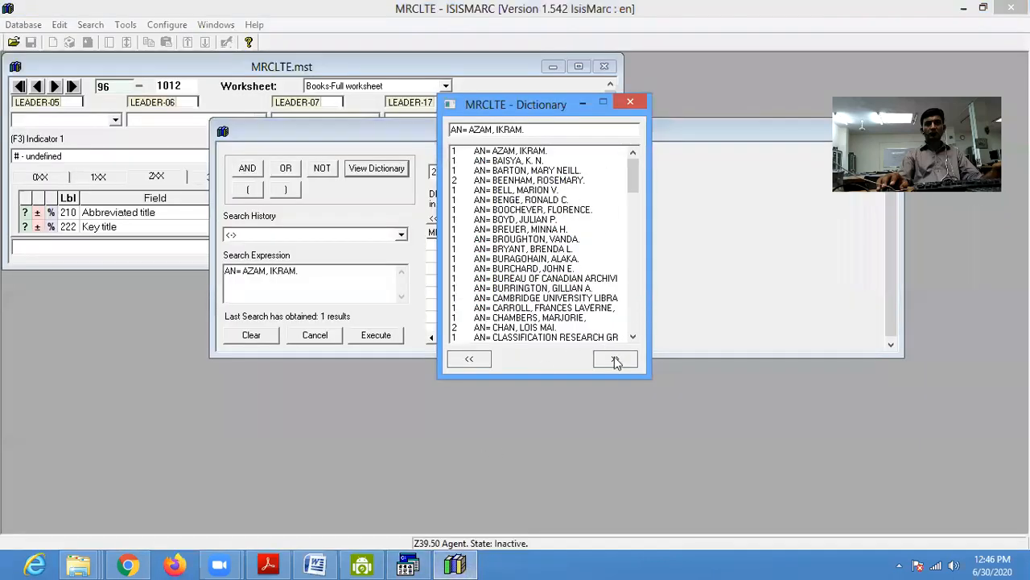
{"action": "left_click", "coordinate": [531, 230]}
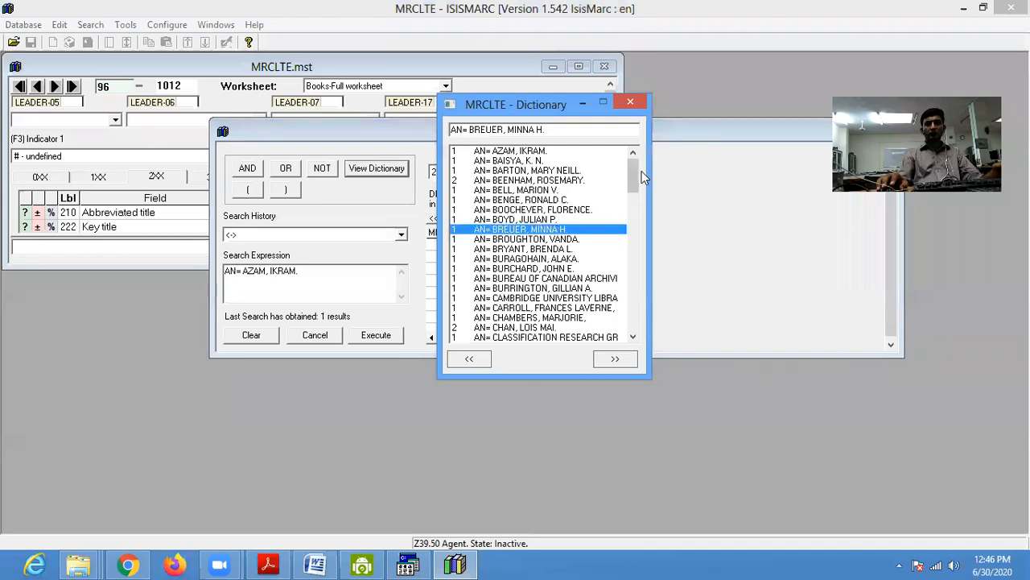
{"action": "left_click_drag", "start_coordinate": [636, 166], "coordinate": [640, 305]}
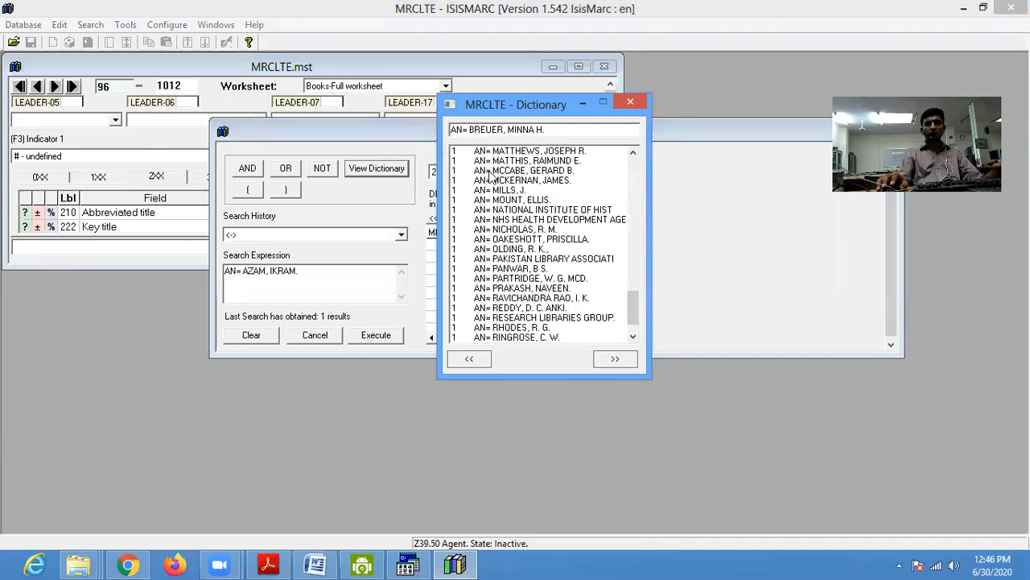
{"action": "left_click", "coordinate": [630, 105]}
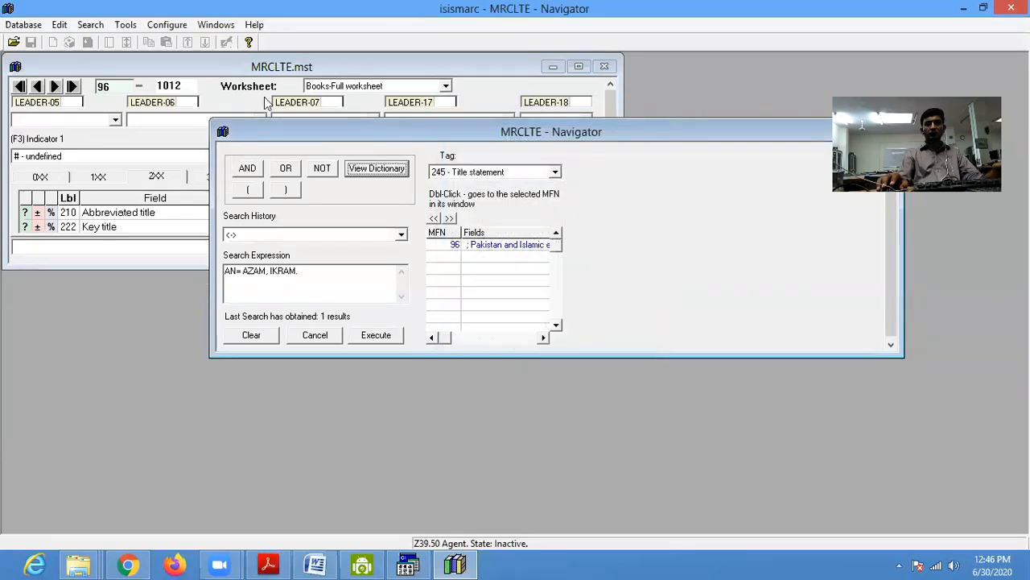
{"action": "left_click", "coordinate": [124, 26]}
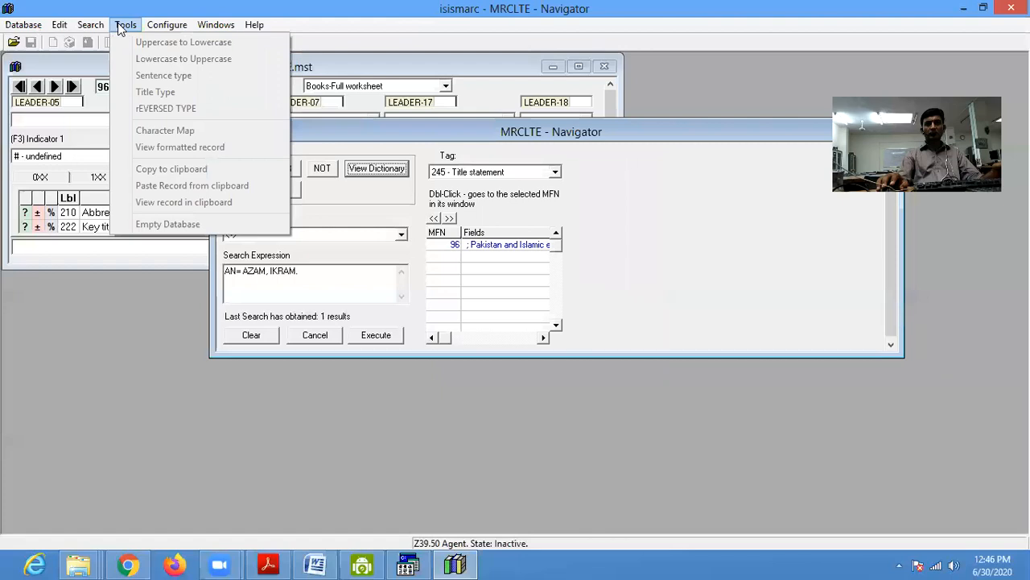
{"action": "mouse_move", "coordinate": [67, 29]}
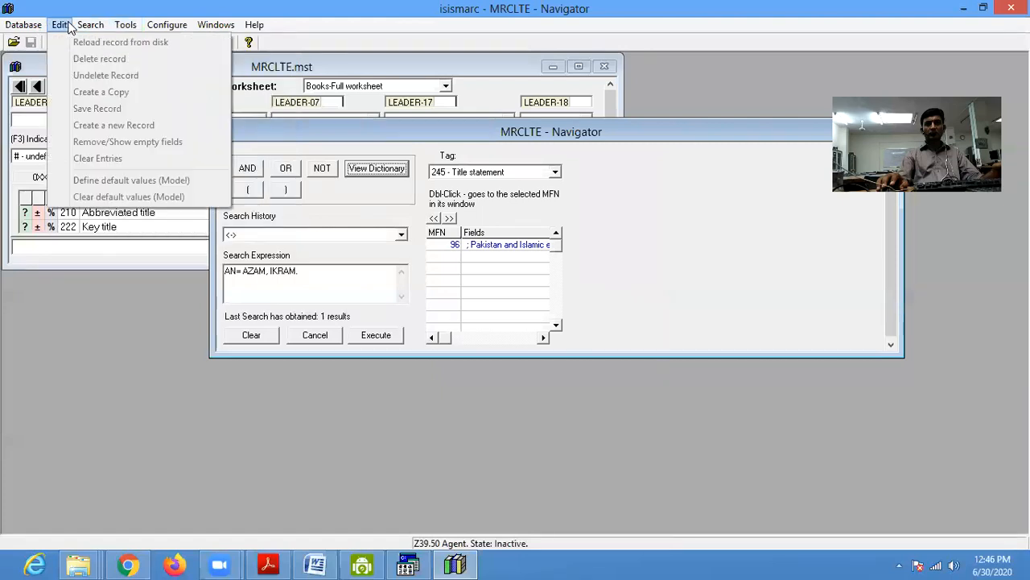
{"action": "mouse_move", "coordinate": [164, 27]}
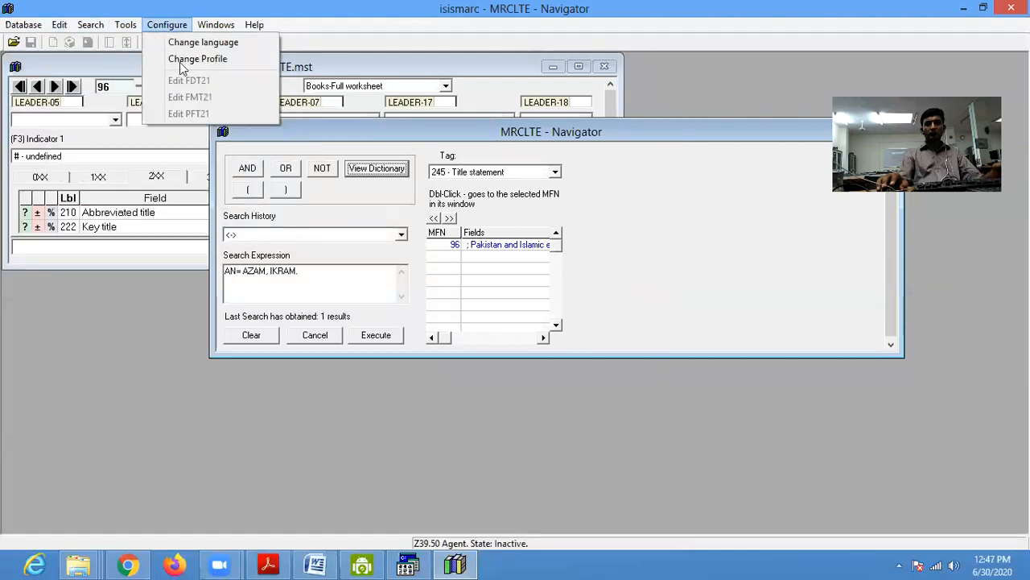
{"action": "left_click", "coordinate": [632, 153]}
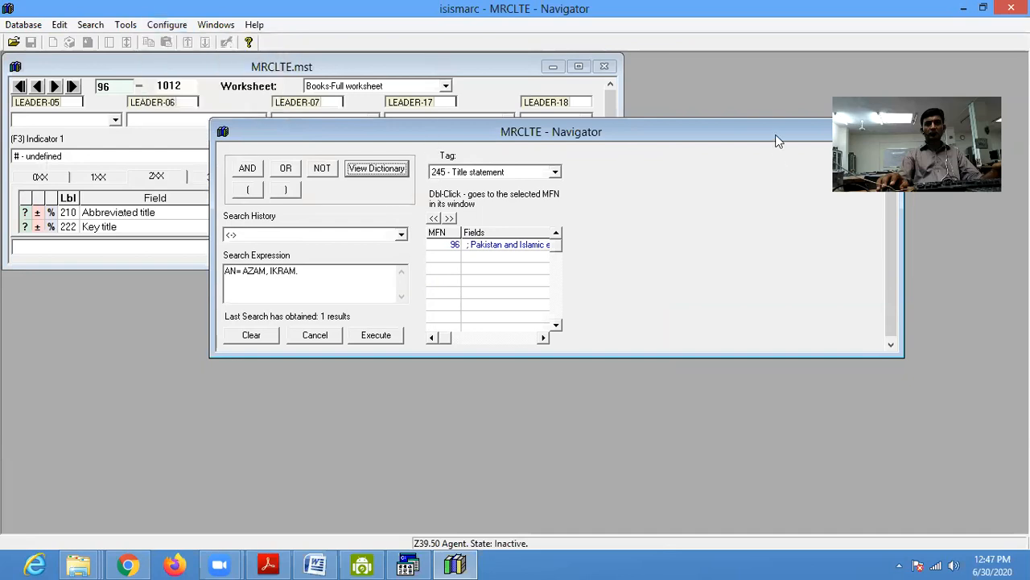
- Move the MRCLTE Navigator window so its controls are reachable and close it
{"action": "left_click_drag", "start_coordinate": [778, 137], "coordinate": [592, 135]}
{"action": "left_click", "coordinate": [695, 131]}
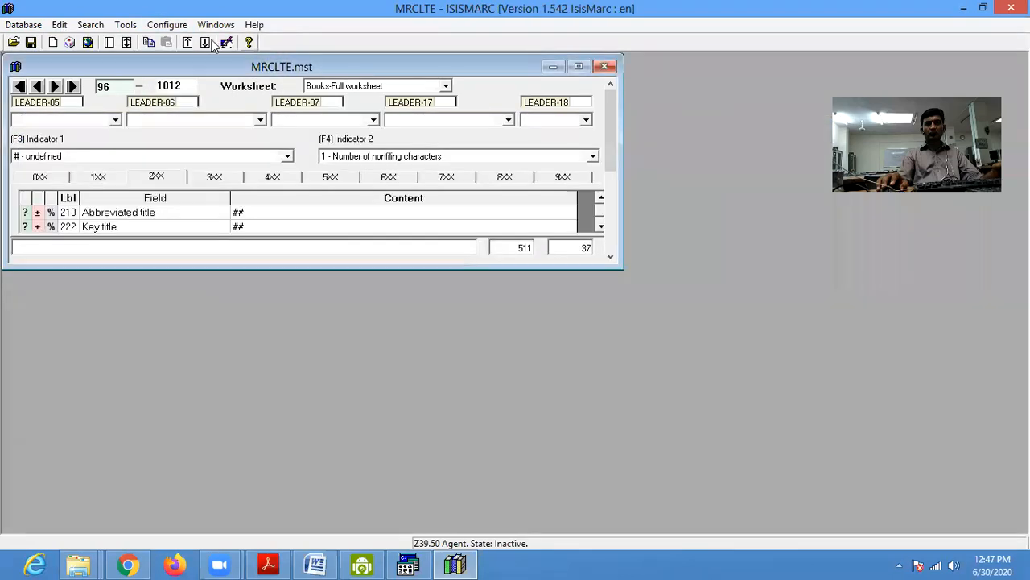
{"action": "left_click", "coordinate": [165, 26]}
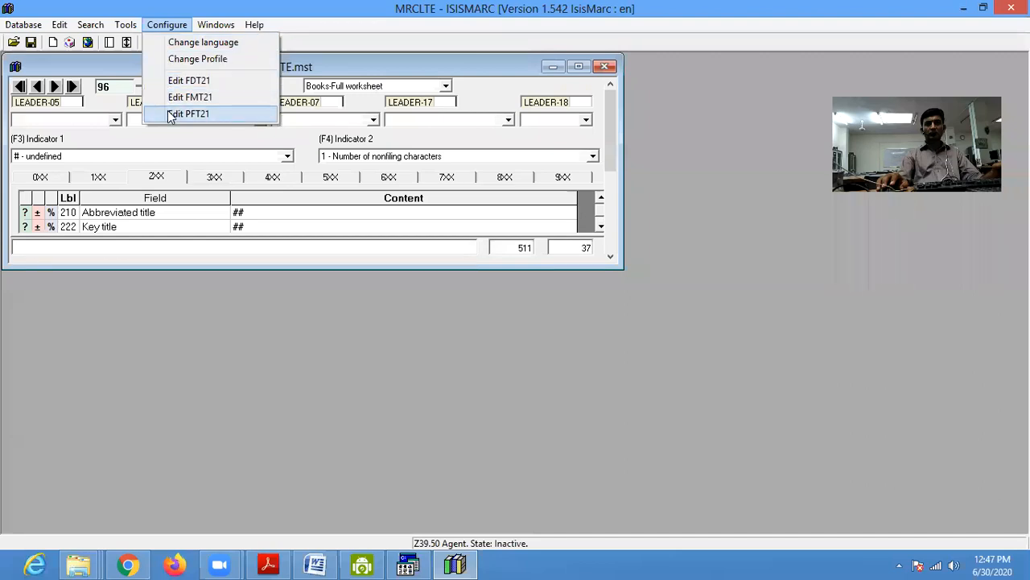
{"action": "mouse_move", "coordinate": [127, 31]}
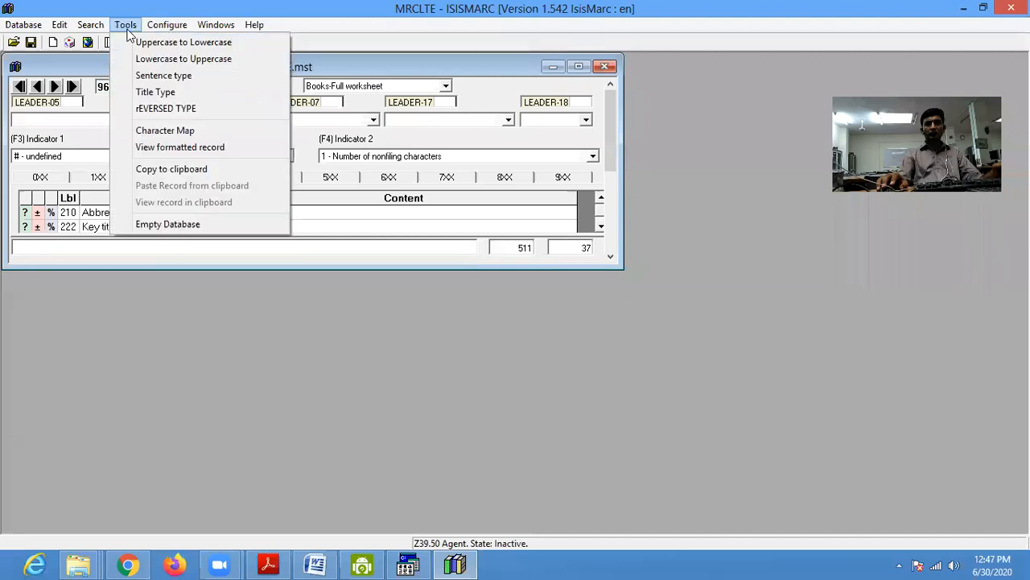
{"action": "mouse_move", "coordinate": [167, 26]}
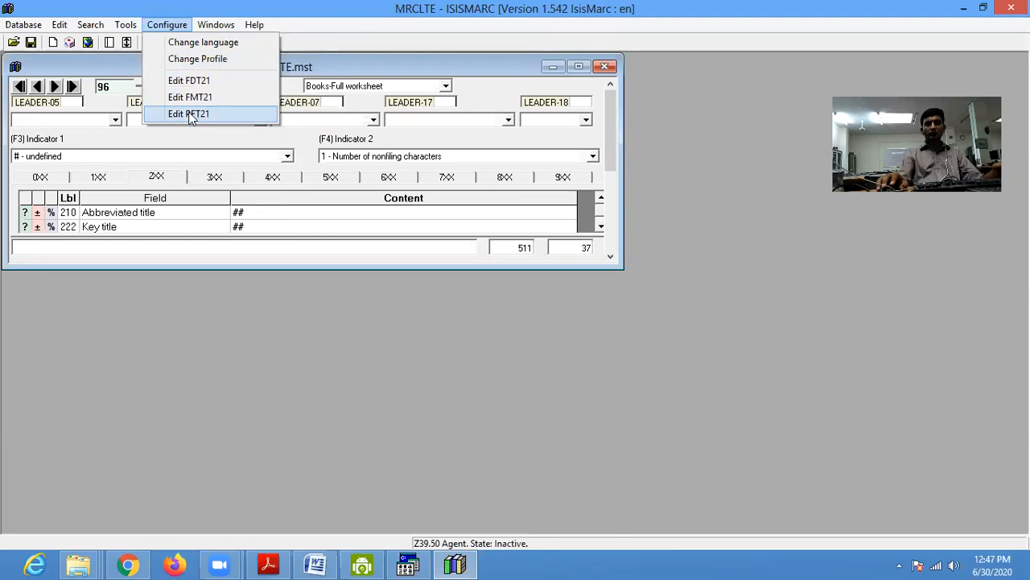
{"action": "mouse_move", "coordinate": [81, 29]}
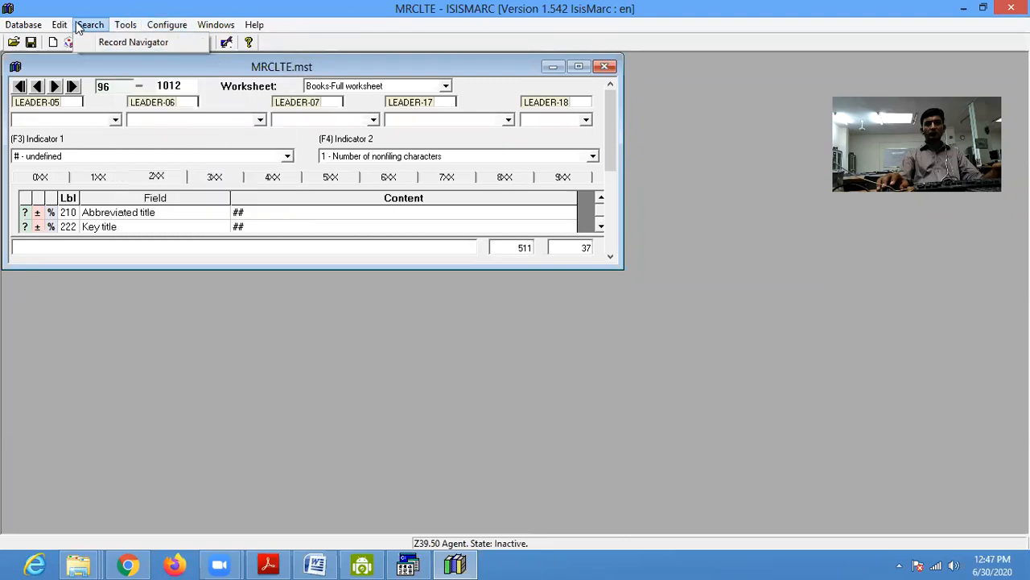
- Maximize the MRCLTE.mst record window
{"action": "left_click", "coordinate": [578, 66]}
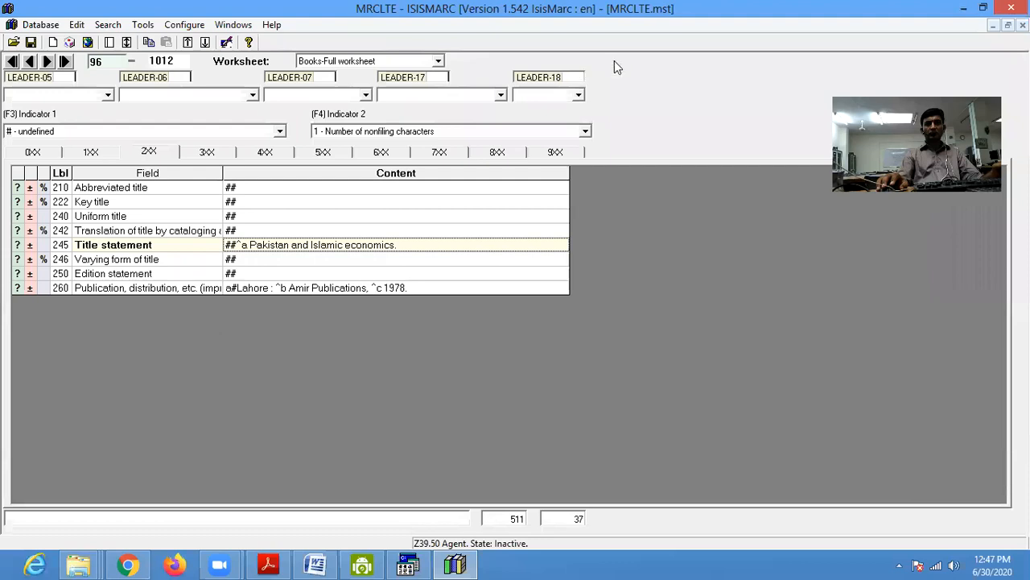
{"action": "left_click", "coordinate": [785, 135]}
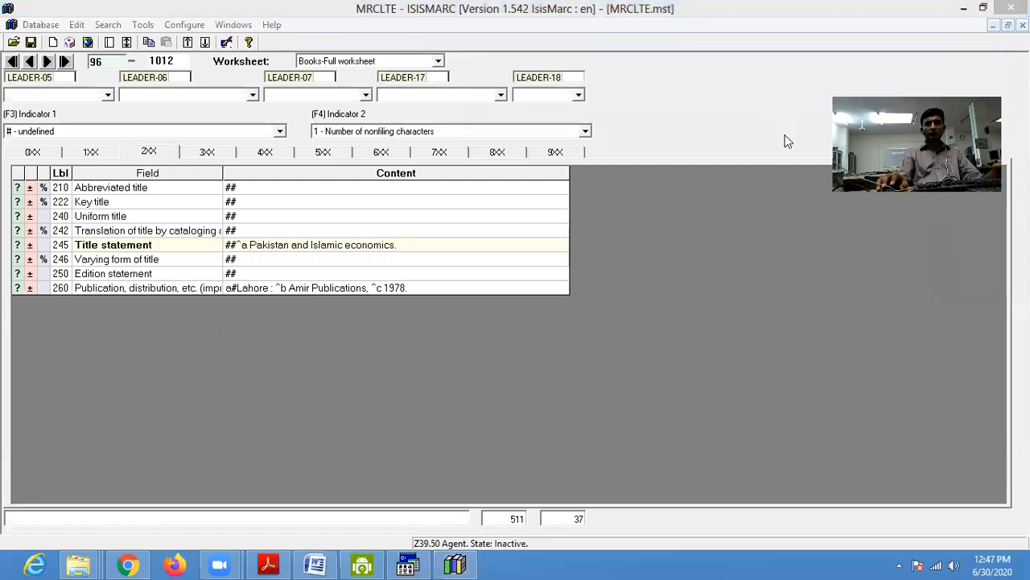